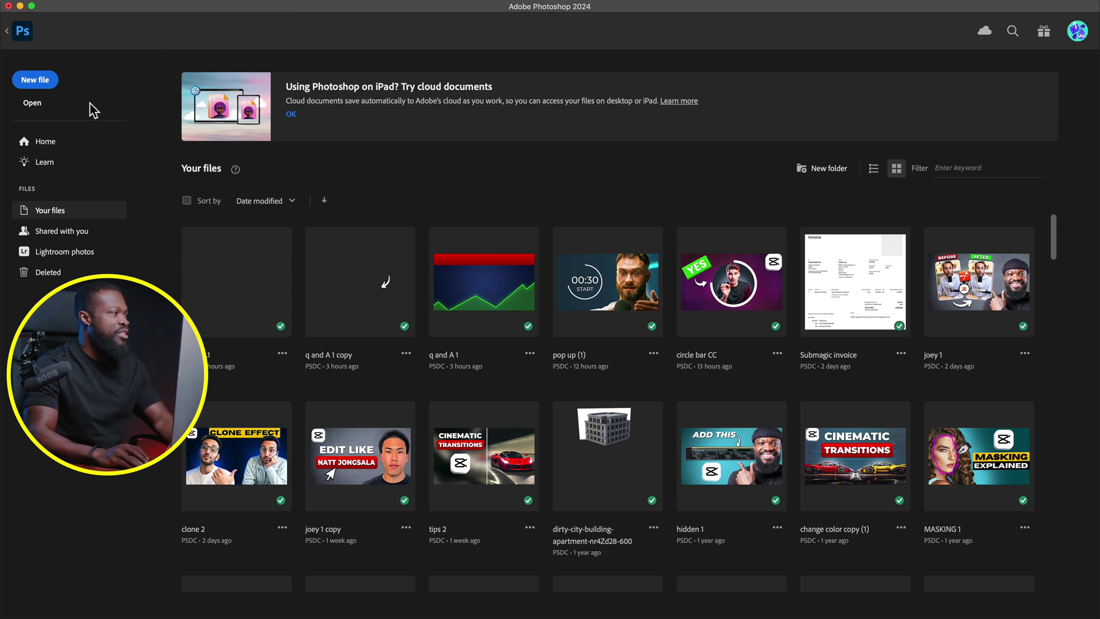
Create a 1920 × 1080 px RGB document with a white background and add an empty layer
{"action": "left_click", "coordinate": [42, 86]}
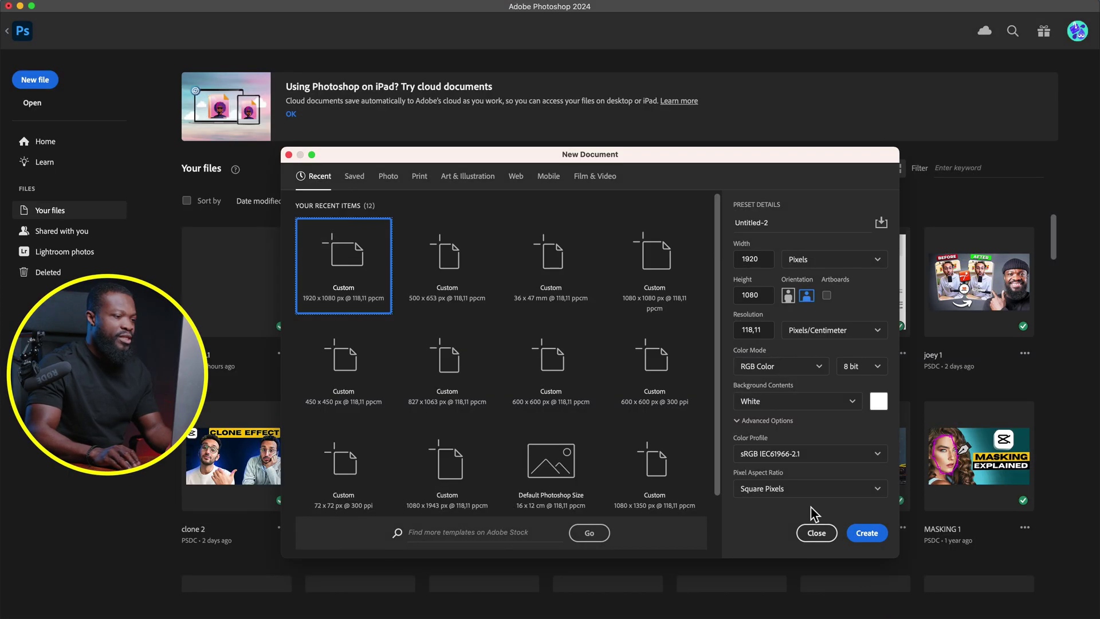
{"action": "left_click", "coordinate": [864, 536]}
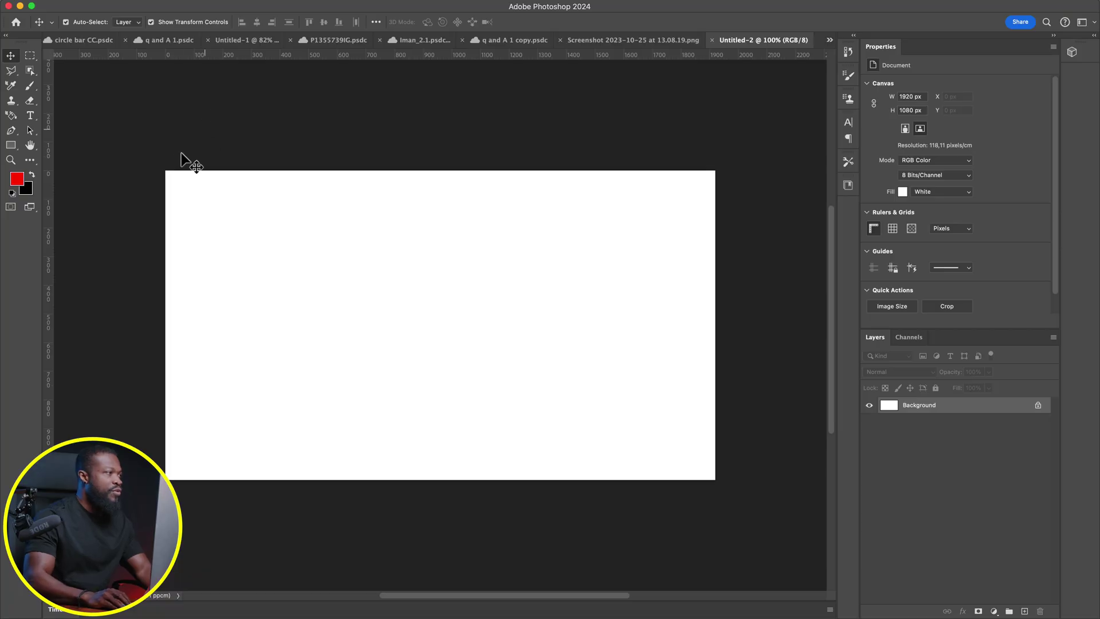
{"action": "left_click", "coordinate": [1025, 611]}
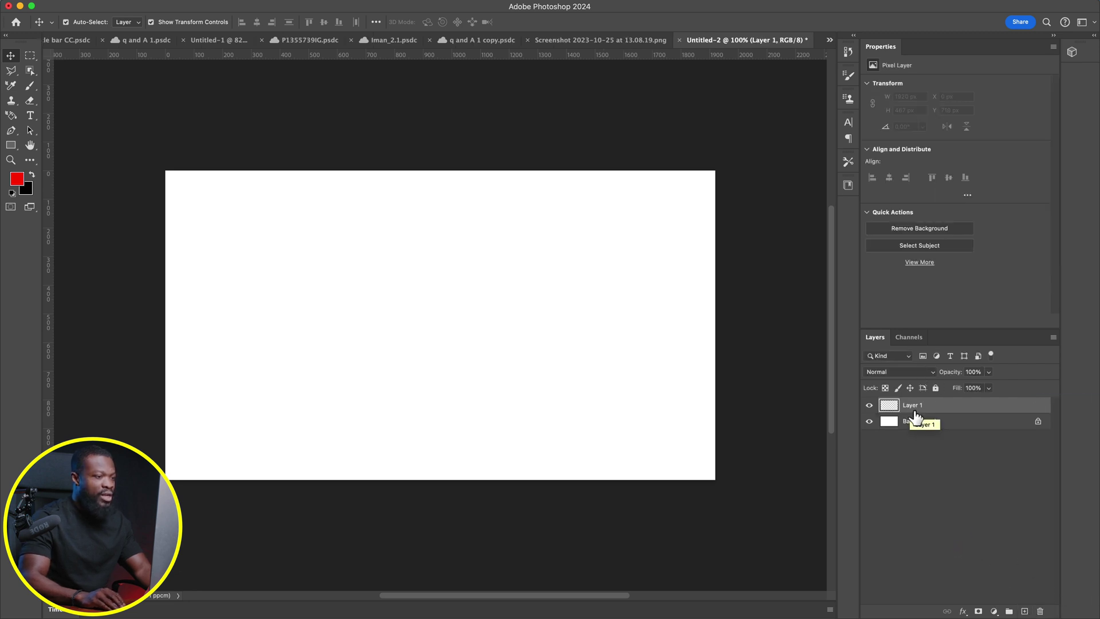
Set the Rectangle tool's shape fill to solid dark blue #13218c
{"action": "left_click", "coordinate": [10, 145]}
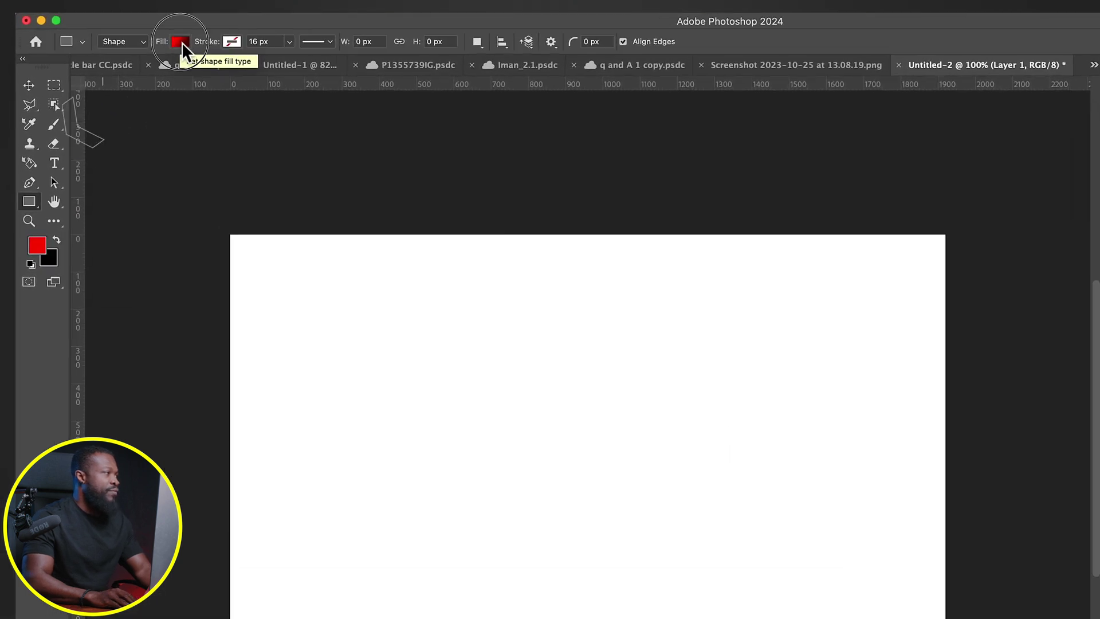
{"action": "left_click", "coordinate": [127, 22]}
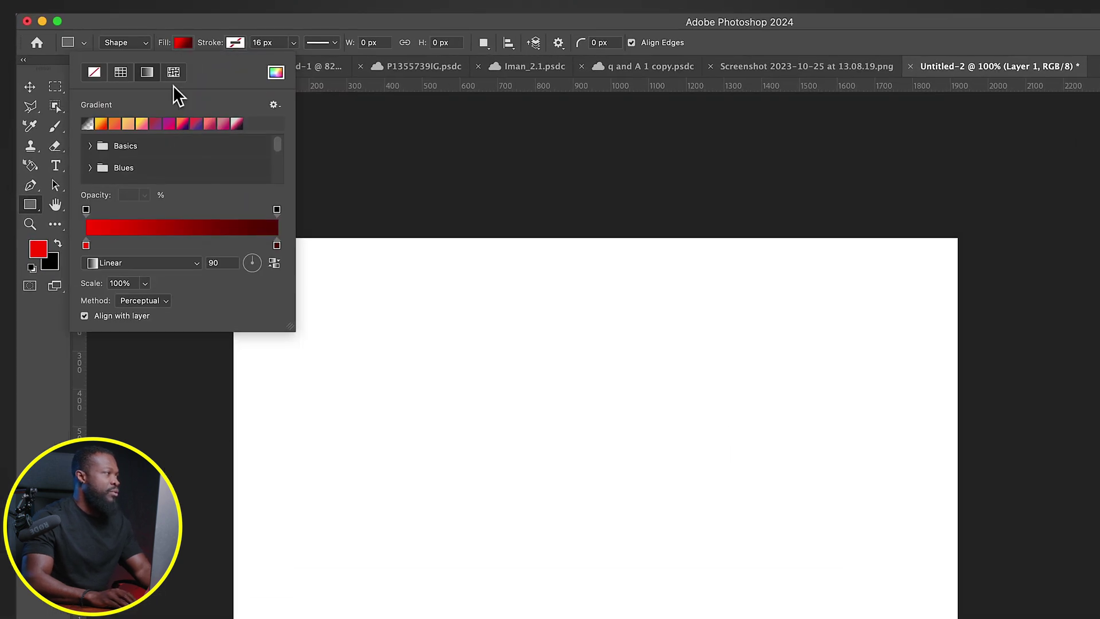
{"action": "left_click", "coordinate": [96, 73]}
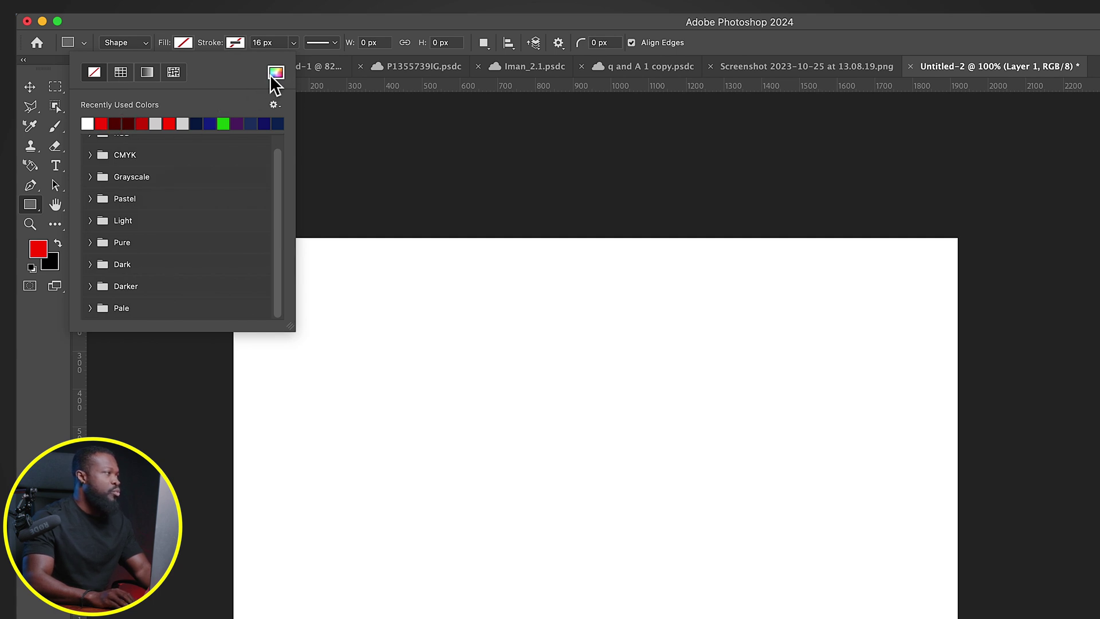
{"action": "left_click", "coordinate": [211, 125]}
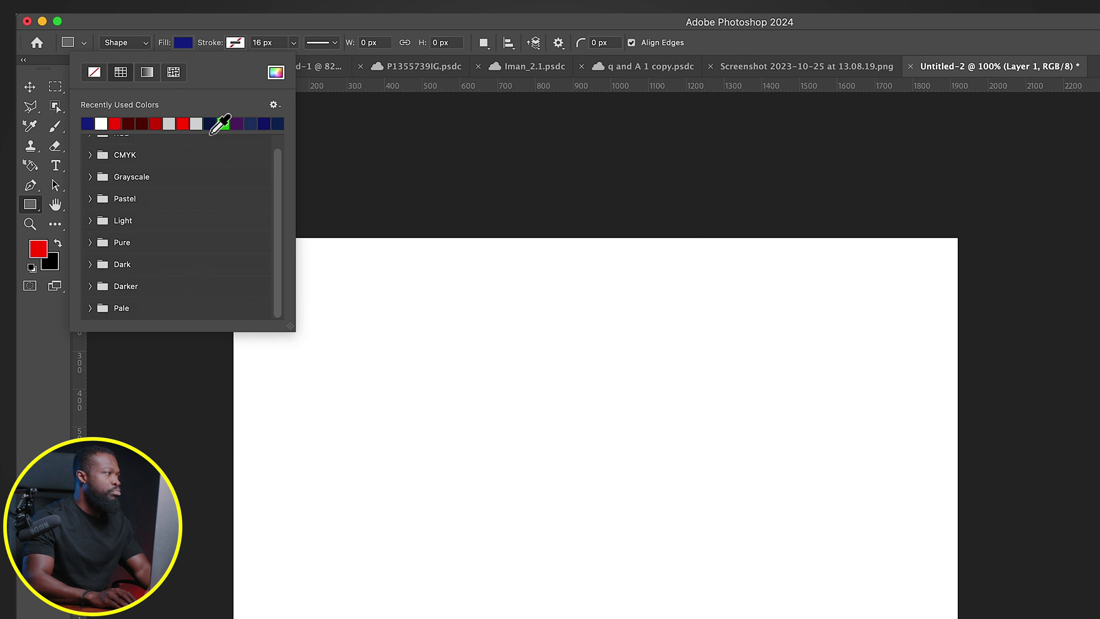
{"action": "left_click", "coordinate": [277, 72]}
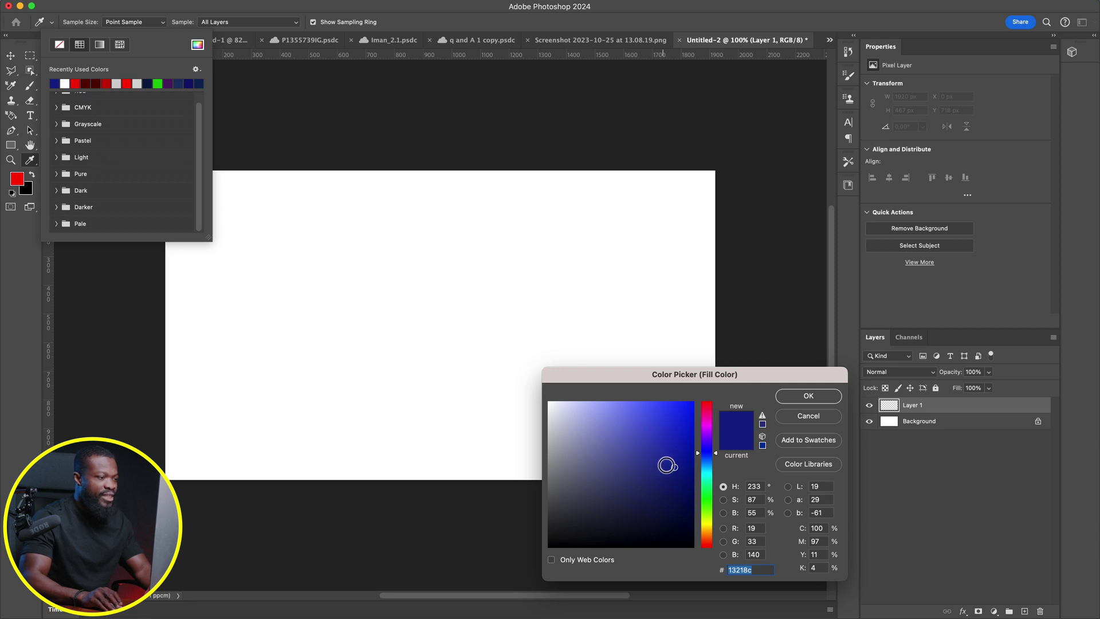
{"action": "left_click", "coordinate": [808, 397]}
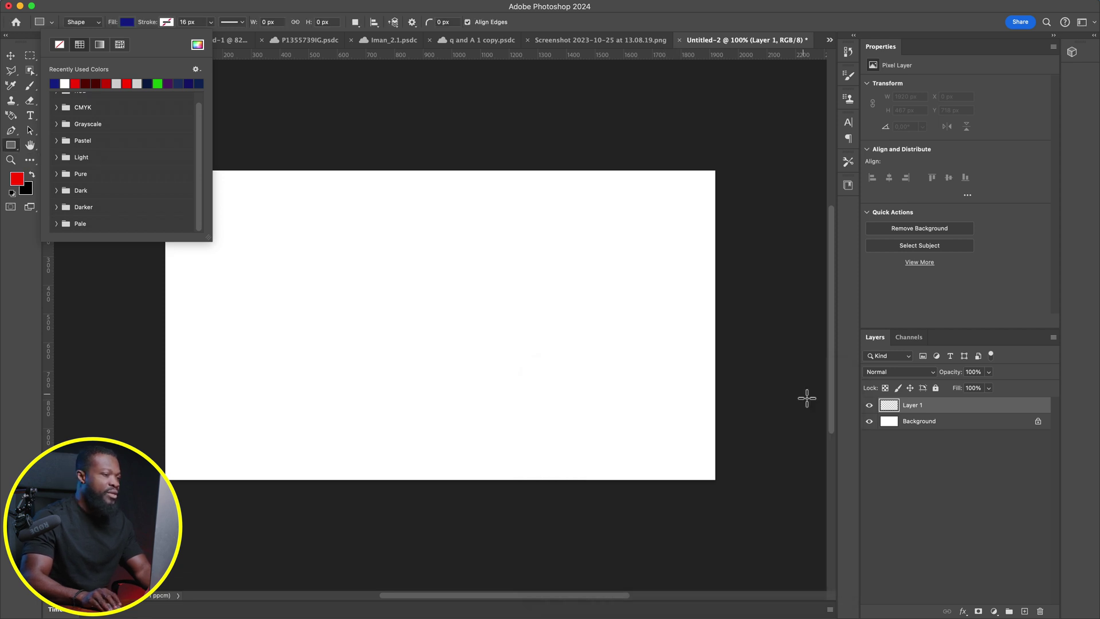
{"action": "key", "text": "Return"}
Draw a rectangle about 2091 × 1223 px covering the whole canvas and name its layer "Background blue"
{"action": "left_click_drag", "start_coordinate": [140, 155], "coordinate": [739, 506]}
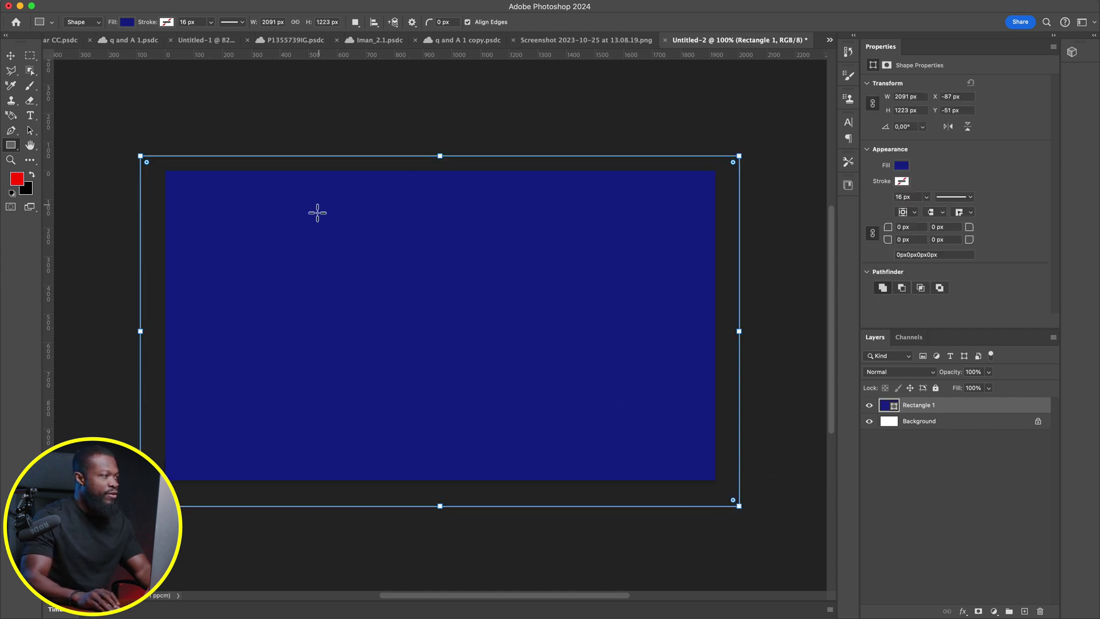
{"action": "double_click", "coordinate": [919, 406]}
{"action": "type", "text": "Background blue"}
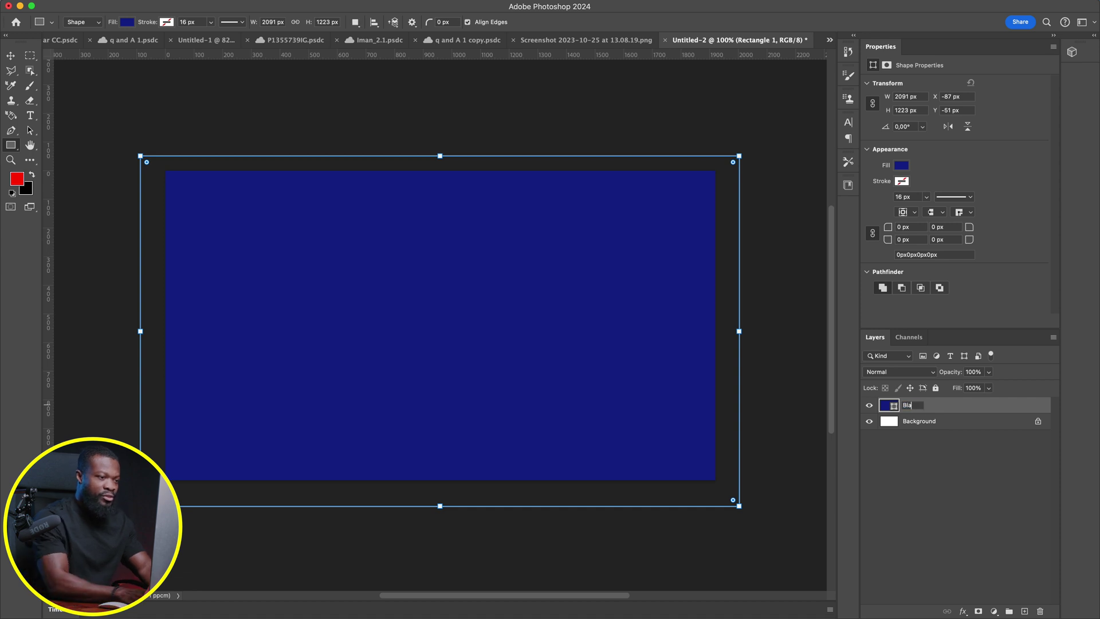
{"action": "key", "text": "Return"}
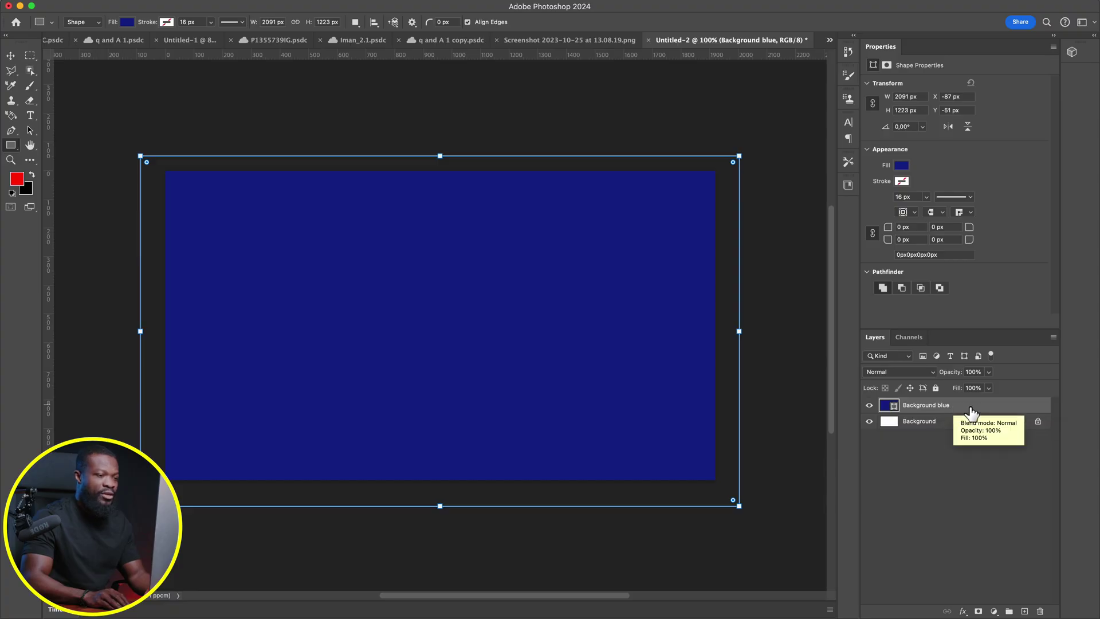
Enable a Gradient Overlay in the layer style of the Background blue layer
{"action": "double_click", "coordinate": [970, 408]}
{"action": "left_click_drag", "start_coordinate": [880, 245], "coordinate": [553, 192]}
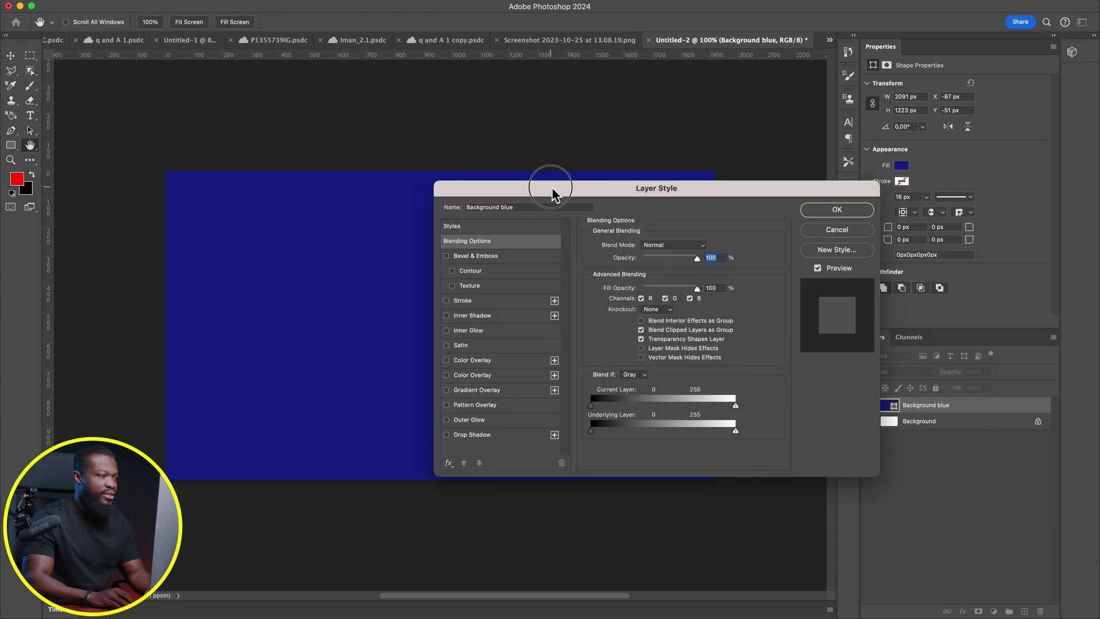
{"action": "left_click", "coordinate": [447, 390]}
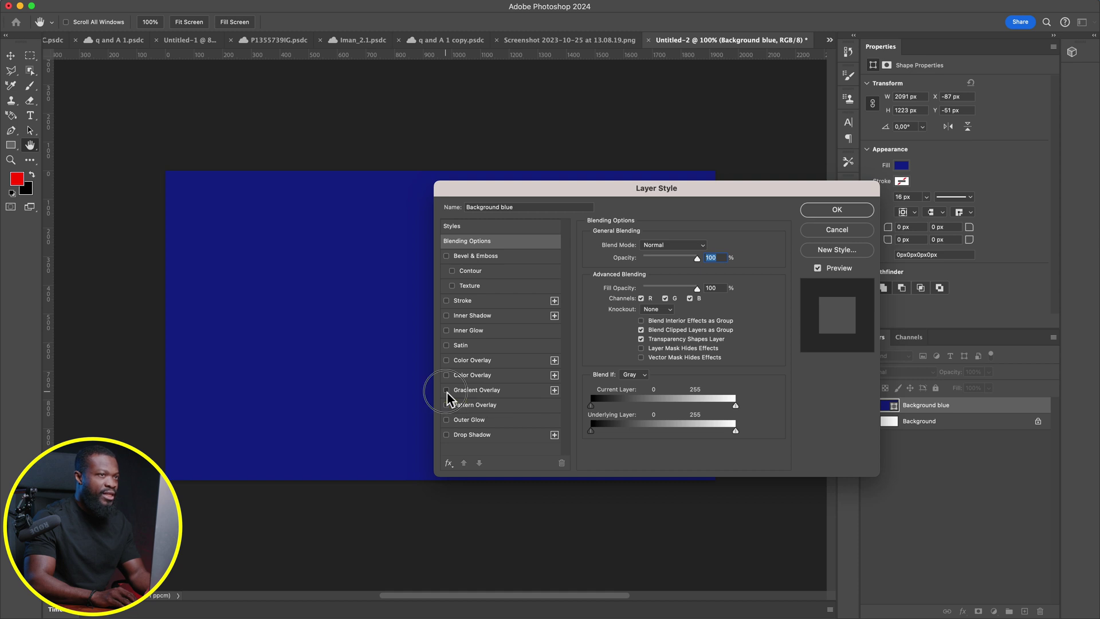
{"action": "left_click", "coordinate": [522, 391]}
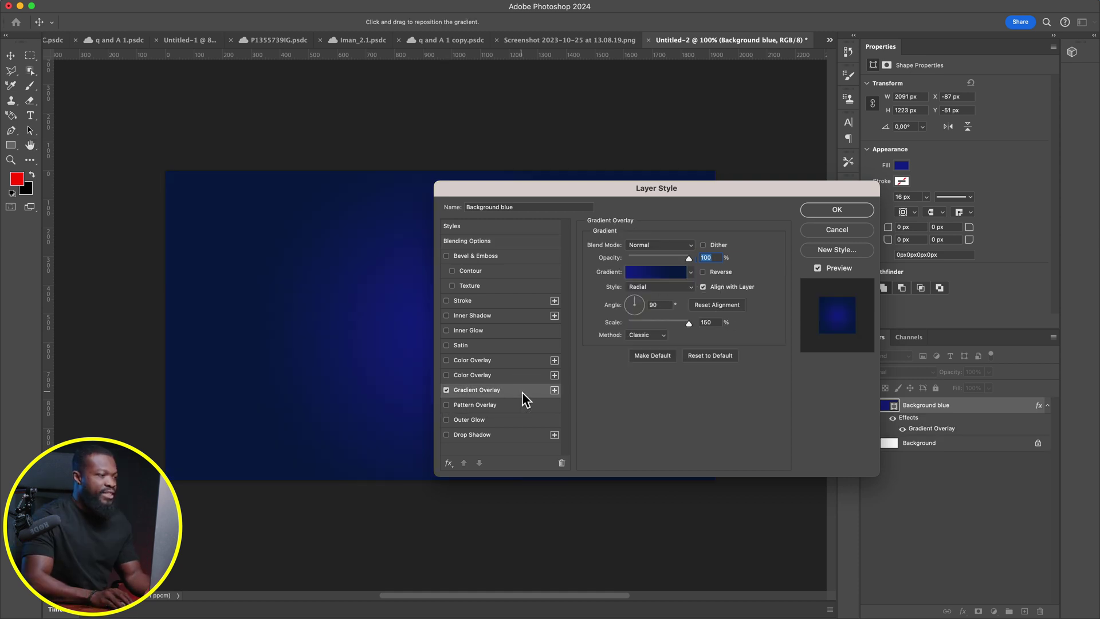
Change the first colour stop of the overlay gradient to a slightly lighter blue
{"action": "left_click", "coordinate": [646, 273]}
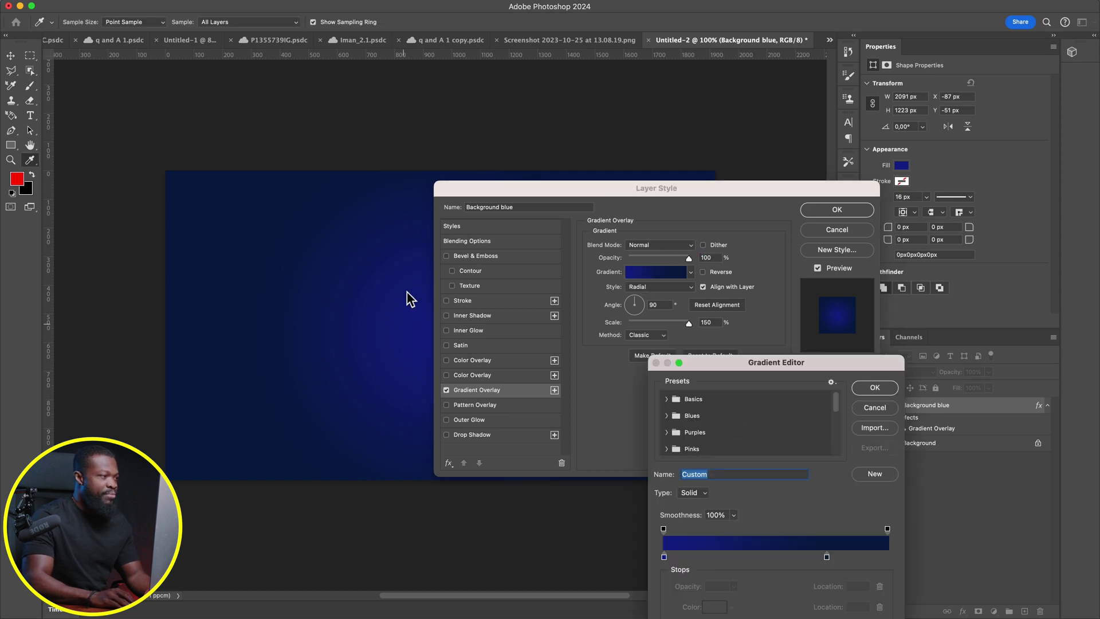
{"action": "left_click_drag", "start_coordinate": [726, 370], "coordinate": [691, 303]}
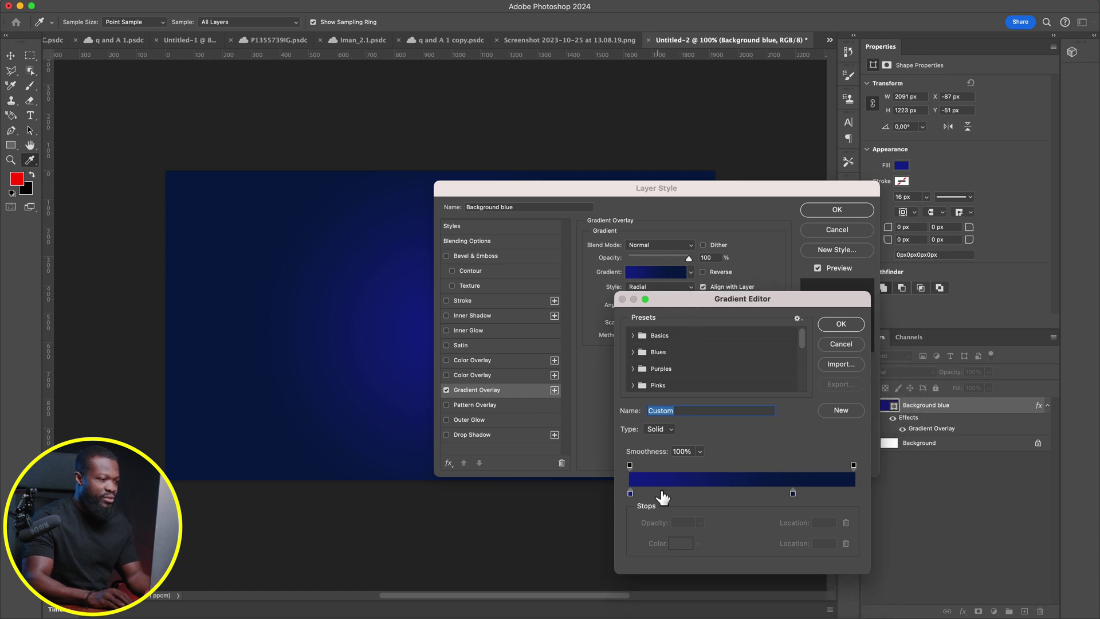
{"action": "left_click", "coordinate": [630, 494]}
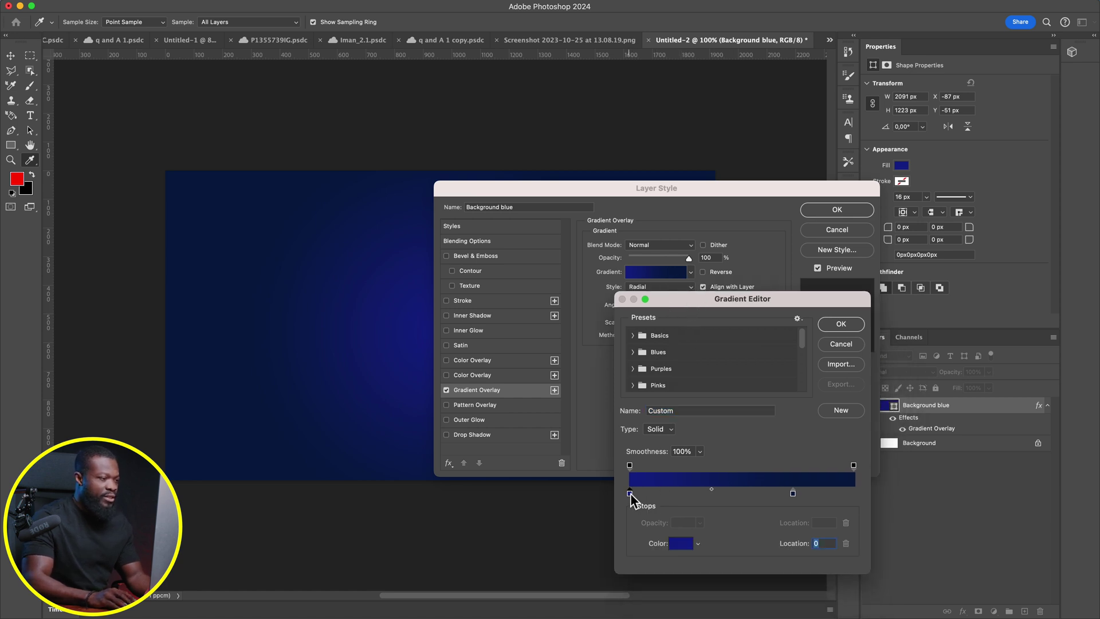
{"action": "left_click", "coordinate": [681, 544]}
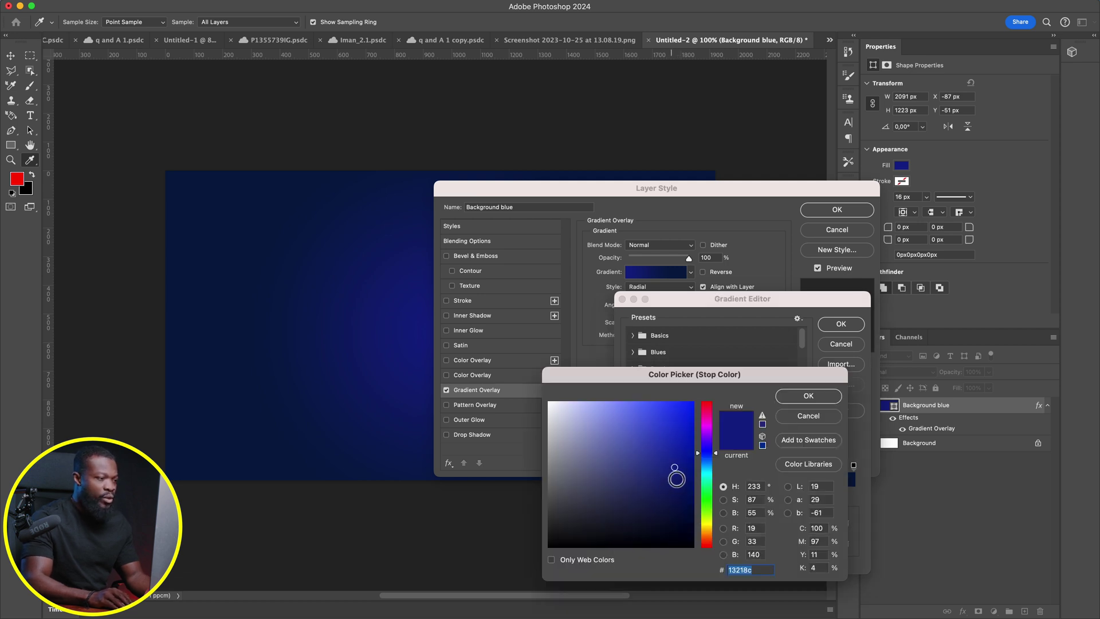
{"action": "mouse_move", "coordinate": [677, 472]}
{"action": "left_mouse_down"}
{"action": "mouse_move", "coordinate": [678, 462]}
{"action": "mouse_move", "coordinate": [654, 458]}
{"action": "left_mouse_up"}
{"action": "left_click", "coordinate": [802, 397]}
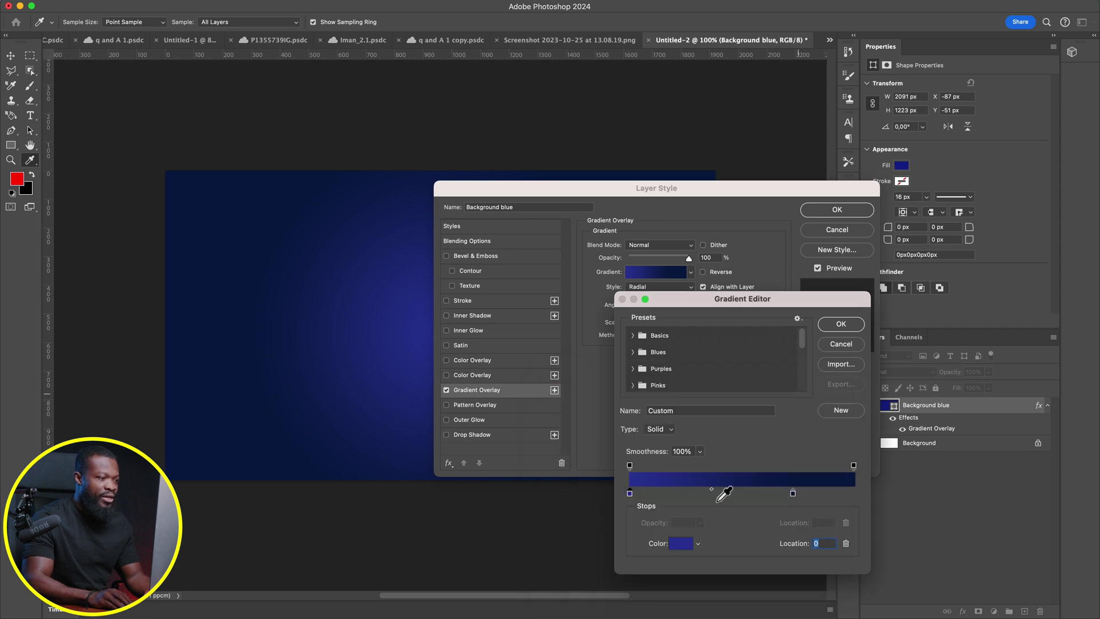
Darken the gradient's second colour stop to navy #041334
{"action": "double_click", "coordinate": [793, 494]}
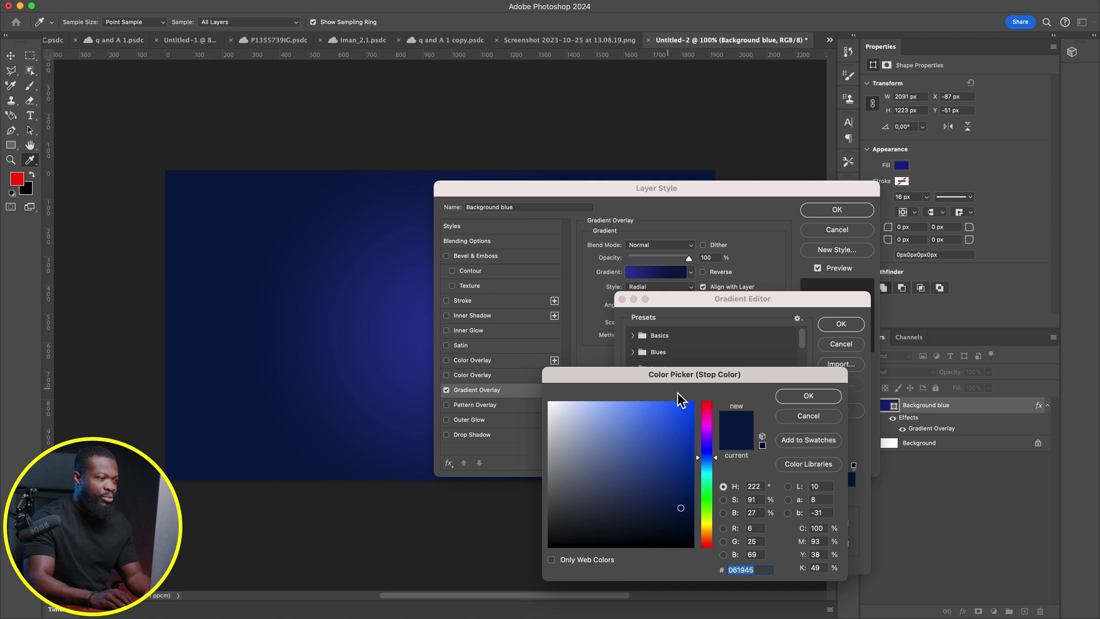
{"action": "left_click_drag", "start_coordinate": [683, 513], "coordinate": [686, 522]}
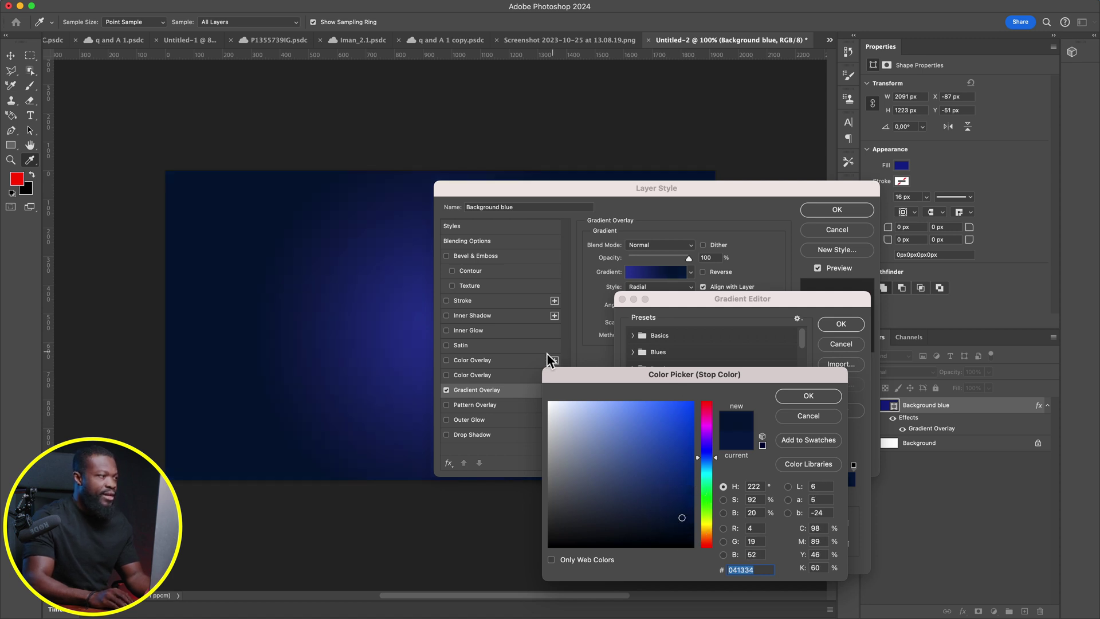
{"action": "left_click", "coordinate": [806, 396]}
Uncover the canvas, shift the gradient's dark navy stop to location 87%, and accept the gradient
{"action": "left_click_drag", "start_coordinate": [777, 304], "coordinate": [823, 309]}
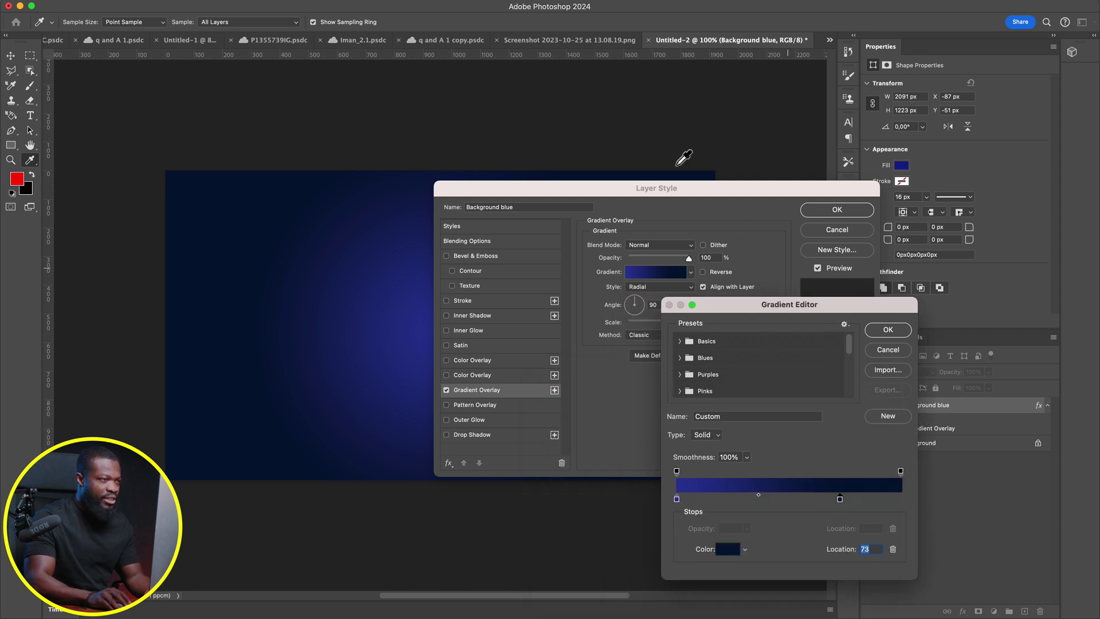
{"action": "left_click_drag", "start_coordinate": [726, 198], "coordinate": [891, 187]}
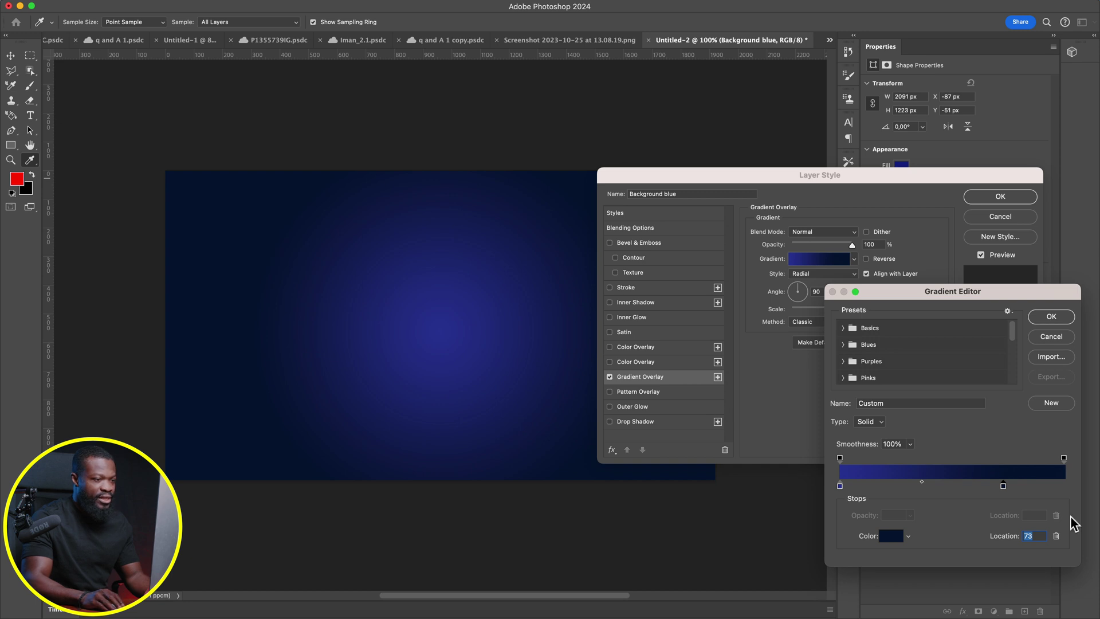
{"action": "left_click_drag", "start_coordinate": [1005, 487], "coordinate": [1065, 489]}
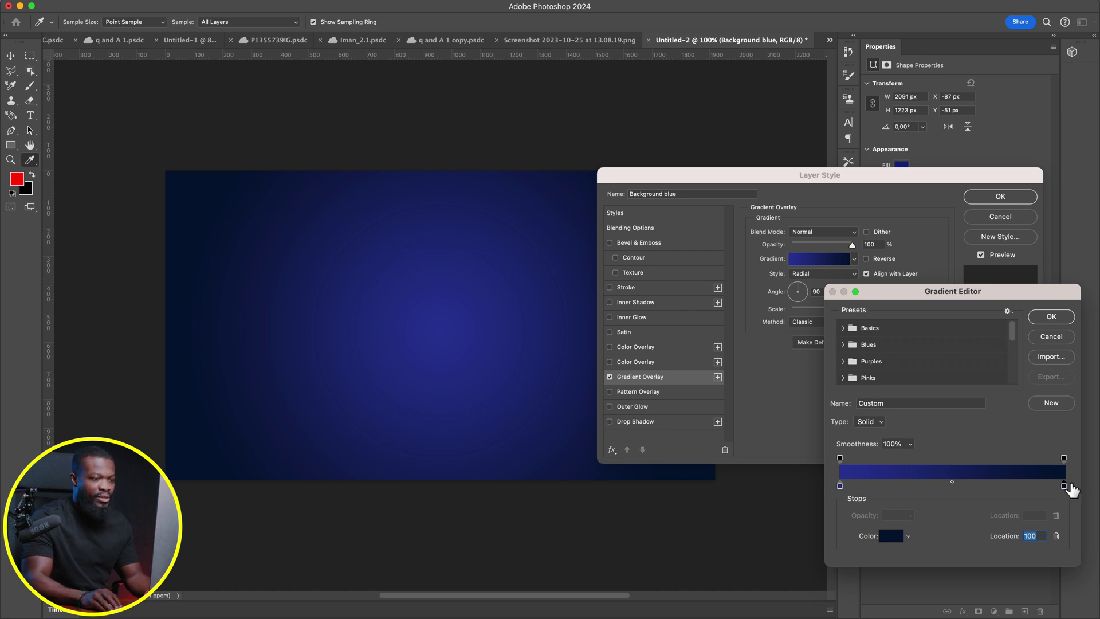
{"action": "left_click_drag", "start_coordinate": [1066, 488], "coordinate": [1038, 487]}
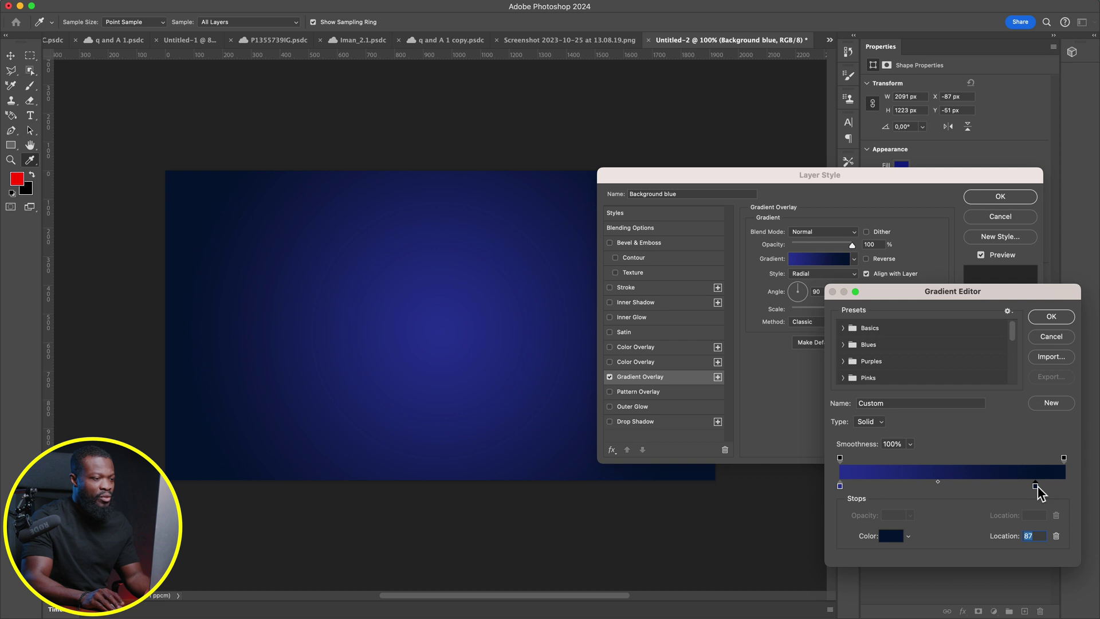
{"action": "left_click", "coordinate": [1051, 318]}
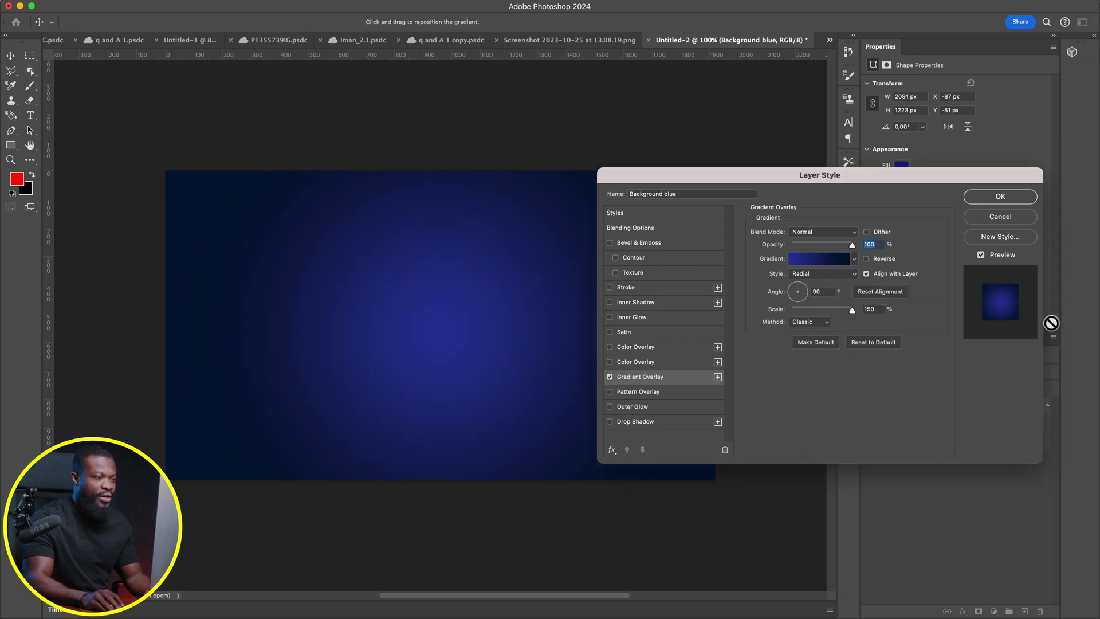
Try the Linear gradient style, return it to Radial, and apply the layer style
{"action": "left_click", "coordinate": [806, 274]}
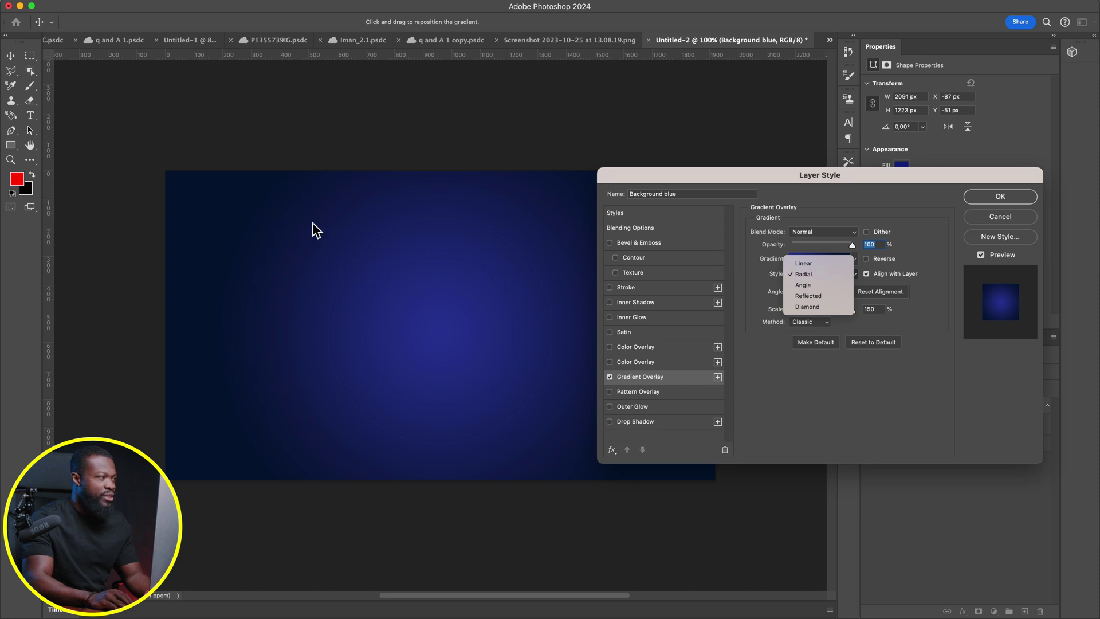
{"action": "left_click", "coordinate": [803, 263]}
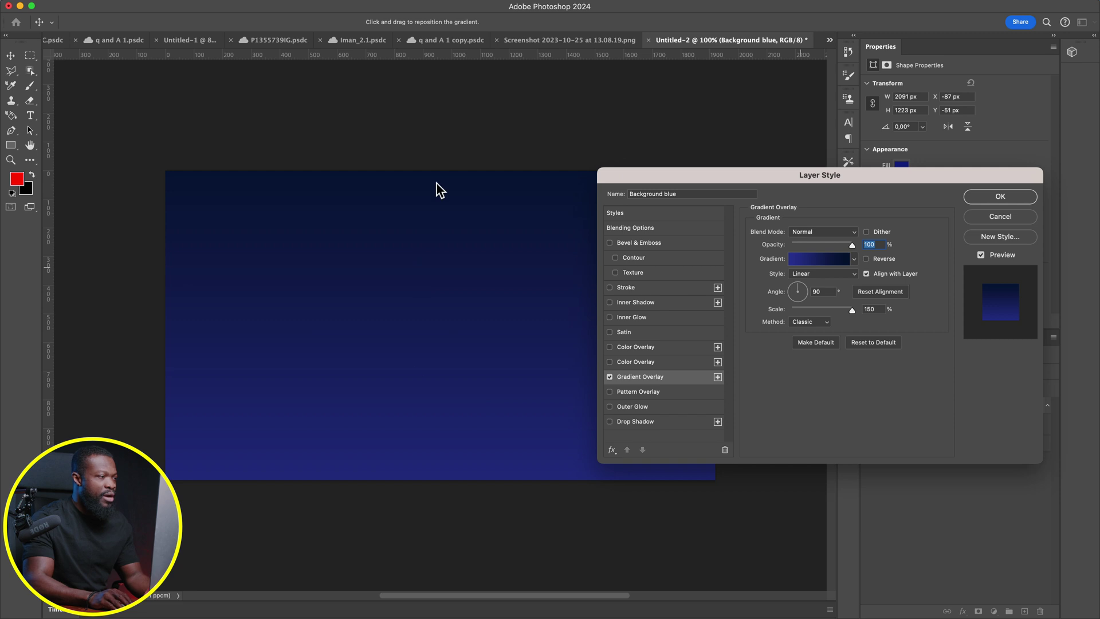
{"action": "left_click", "coordinate": [819, 274]}
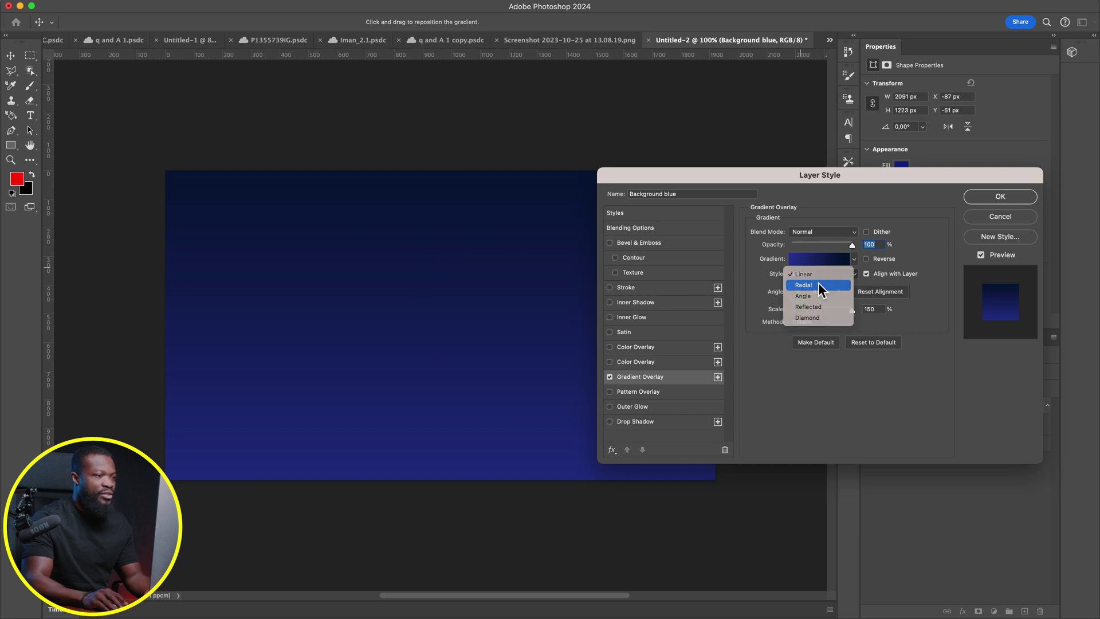
{"action": "left_click", "coordinate": [818, 283]}
{"action": "left_click", "coordinate": [1000, 197]}
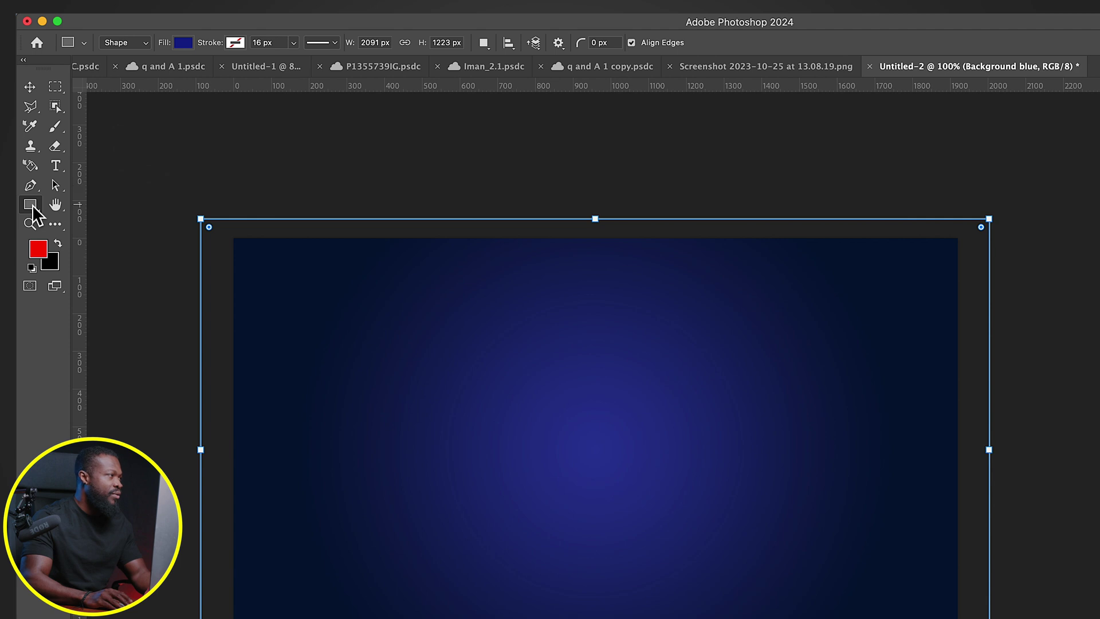
Set the shape fill to white #ffffff and add a new empty layer above Background blue
{"action": "left_click", "coordinate": [182, 42]}
{"action": "left_click", "coordinate": [128, 123]}
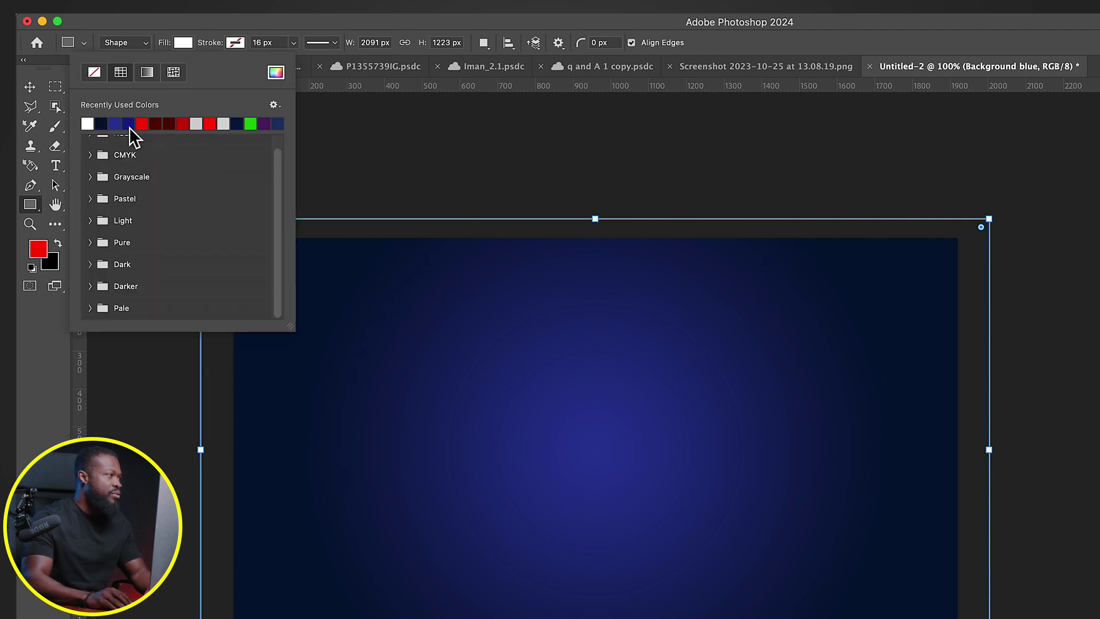
{"action": "left_click", "coordinate": [275, 73]}
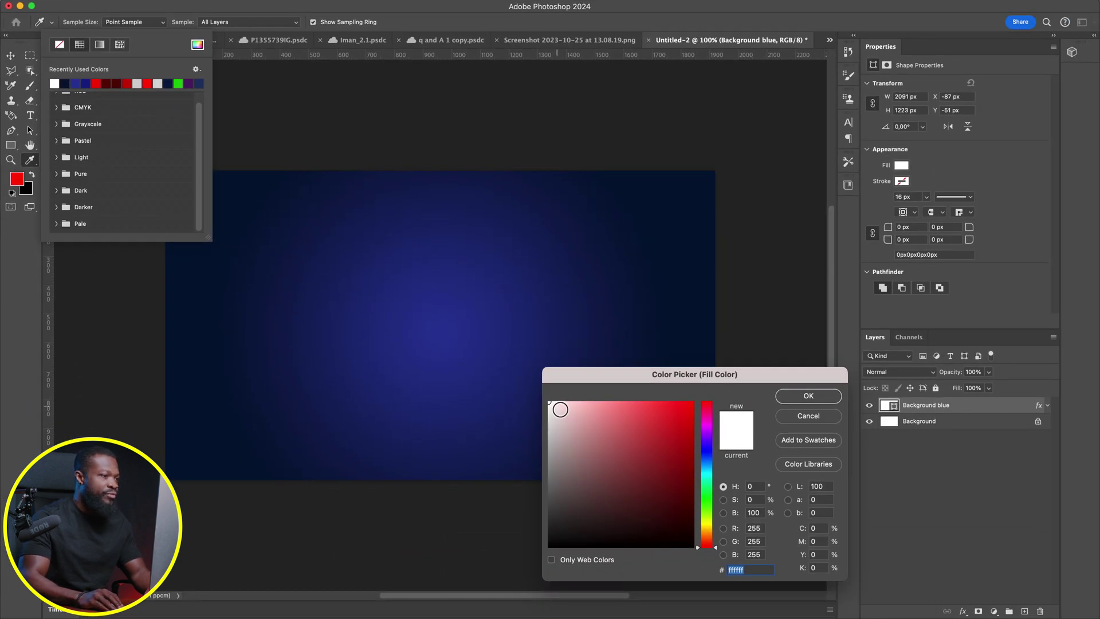
{"action": "left_click", "coordinate": [821, 401]}
{"action": "left_click", "coordinate": [132, 29]}
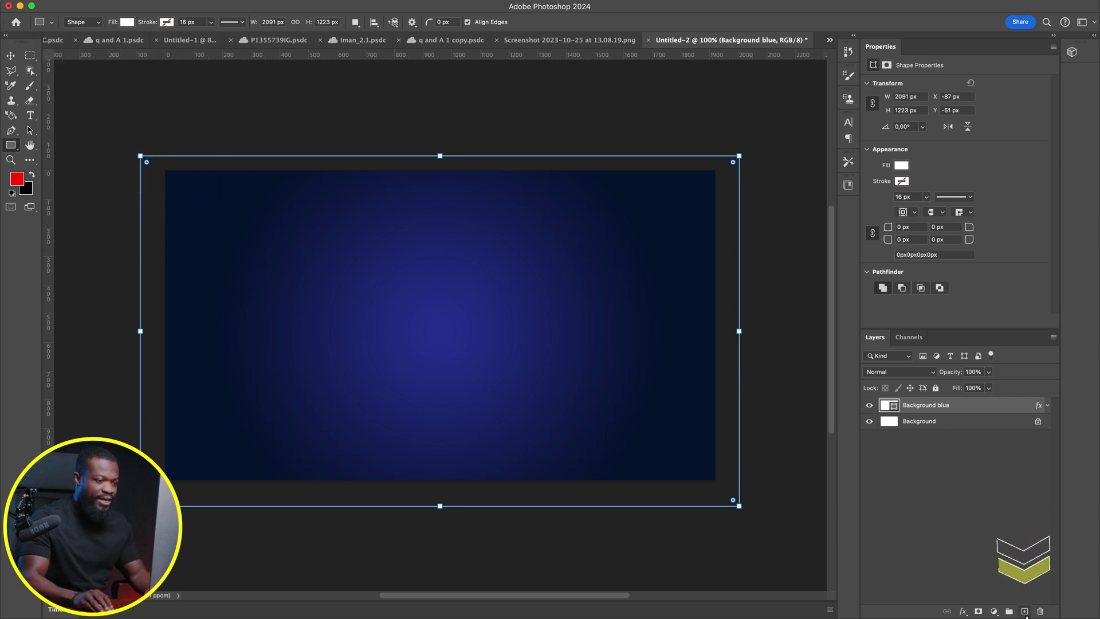
{"action": "left_click", "coordinate": [1025, 611]}
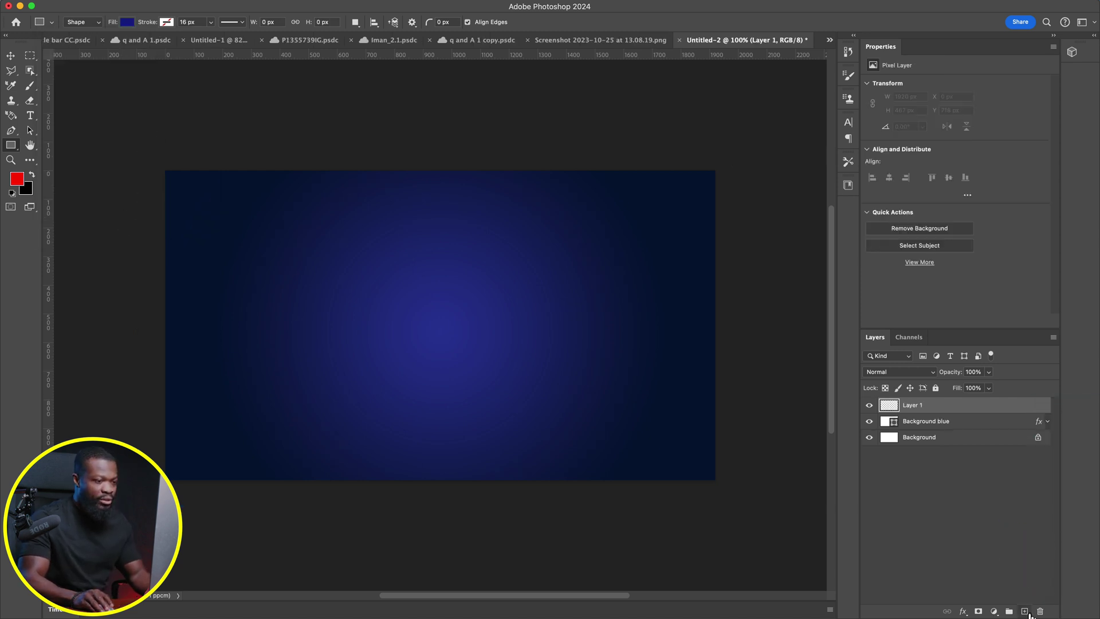
Rename the new empty layer above Background blue as line
{"action": "double_click", "coordinate": [917, 406]}
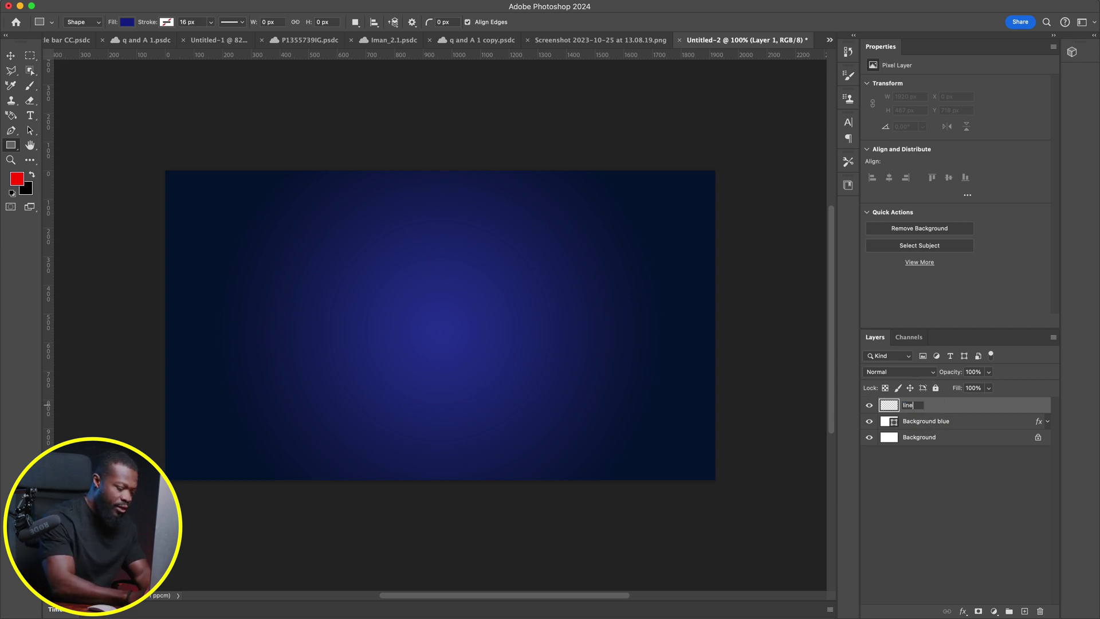
{"action": "type", "text": "line"}
{"action": "key", "text": "Return"}
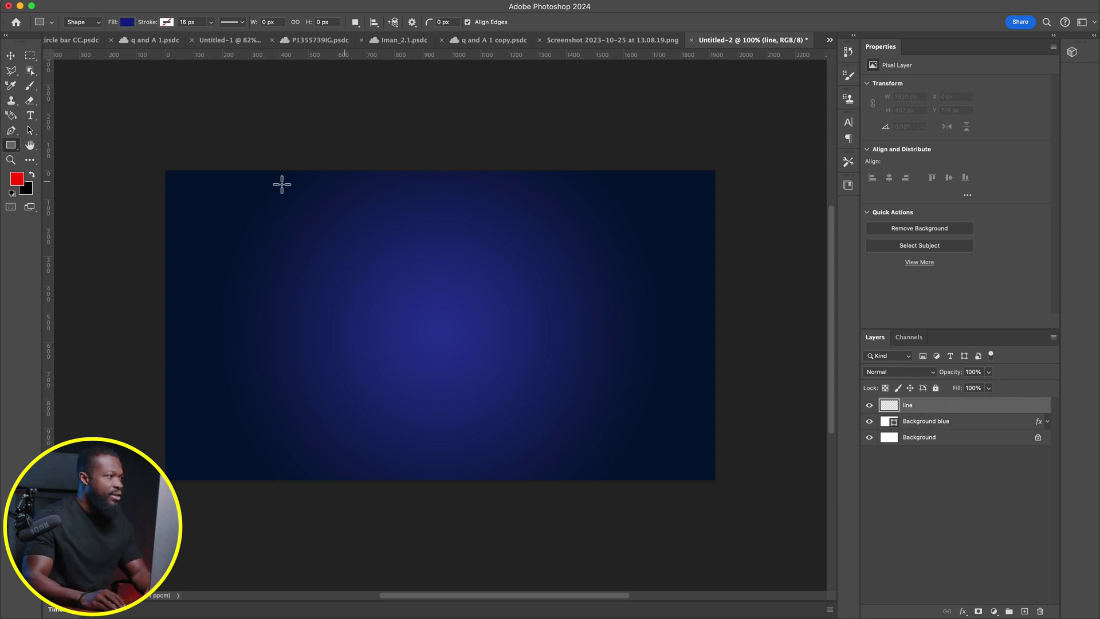
Draw a thin white rectangle about 2020 × 13 px across the upper canvas, extending past both side edges
{"action": "left_click", "coordinate": [127, 23]}
{"action": "left_click", "coordinate": [63, 81]}
{"action": "left_click", "coordinate": [127, 23]}
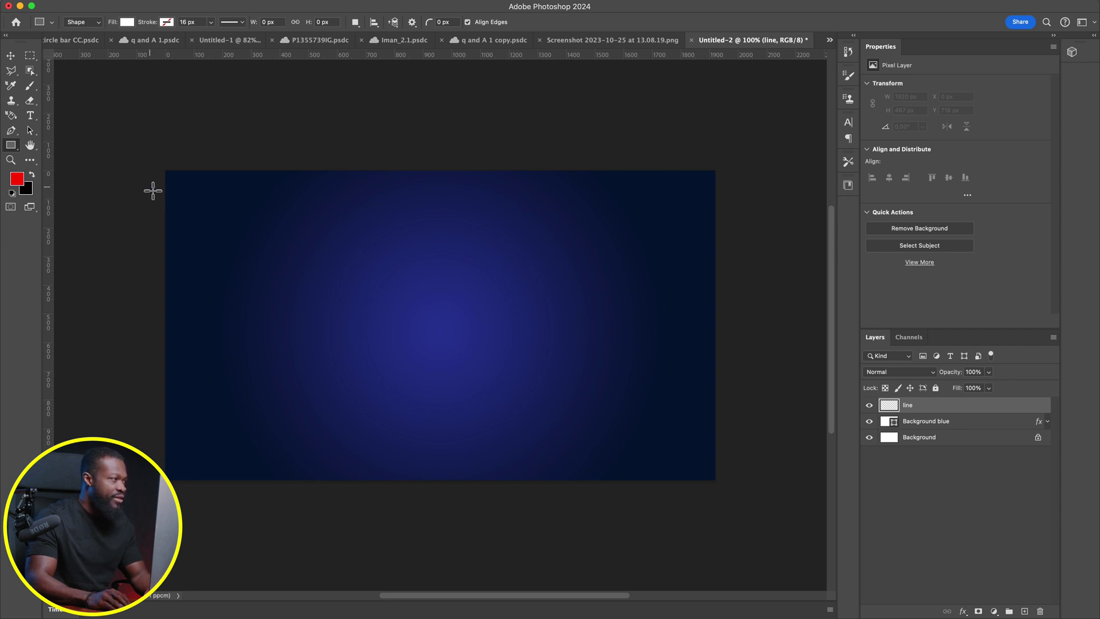
{"action": "left_click_drag", "start_coordinate": [149, 188], "coordinate": [169, 193]}
{"action": "left_click_drag", "start_coordinate": [184, 193], "coordinate": [730, 193]}
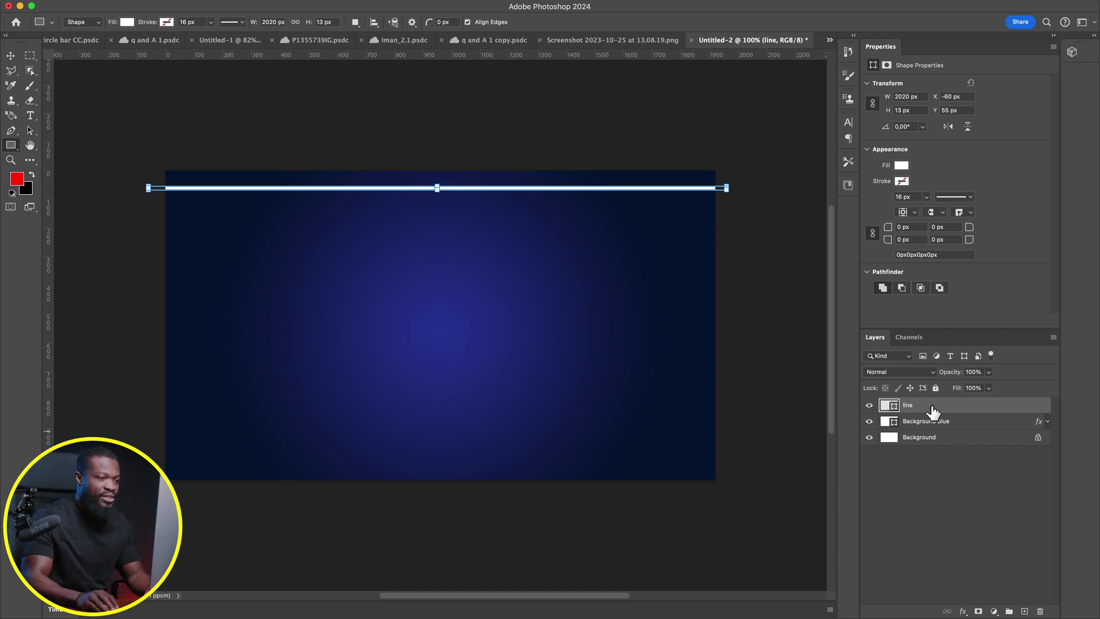
Duplicate the line layer and move the copy straight down to Y 129.5 px
{"action": "left_click_drag", "start_coordinate": [933, 411], "coordinate": [930, 409]}
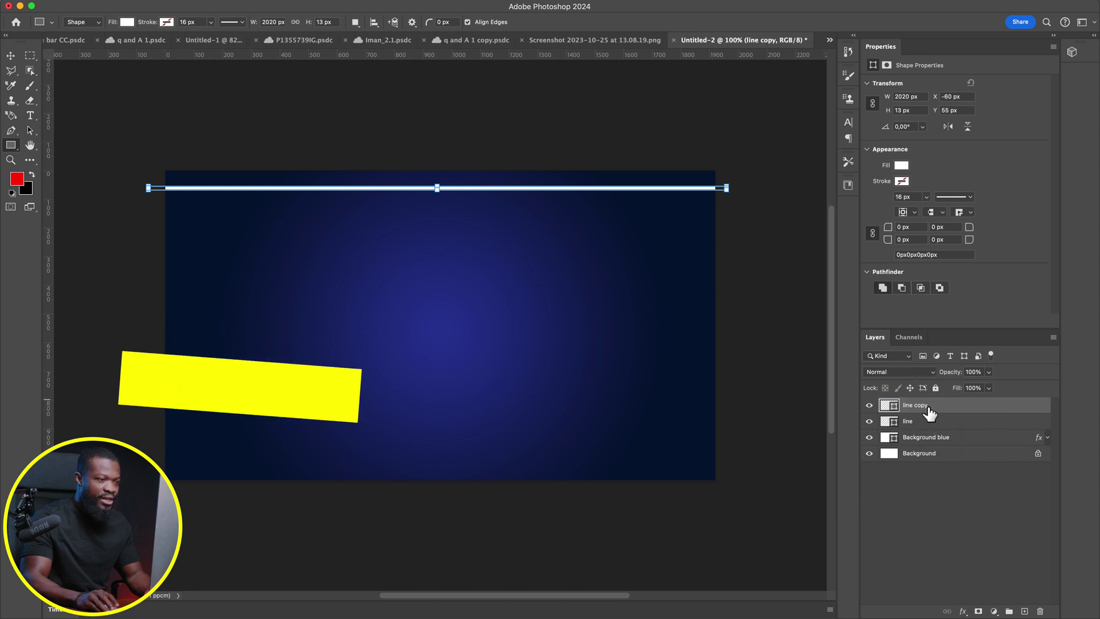
{"action": "scroll", "coordinate": [888, 410], "scroll_direction": "right", "scroll_amount": 1}
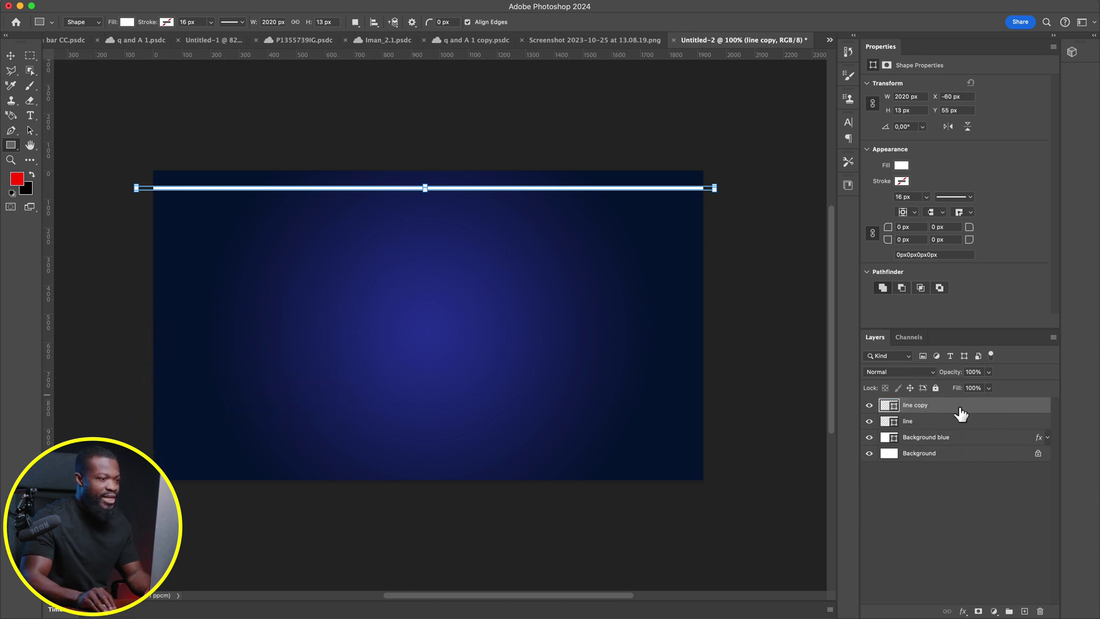
{"action": "left_click", "coordinate": [10, 56]}
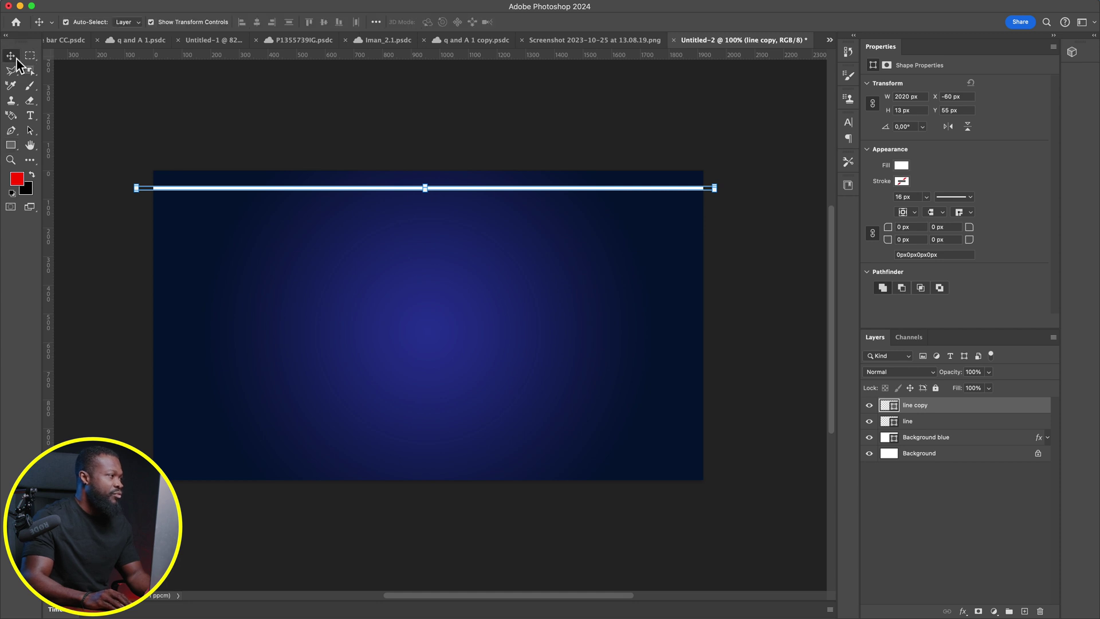
{"action": "left_click", "coordinate": [138, 187]}
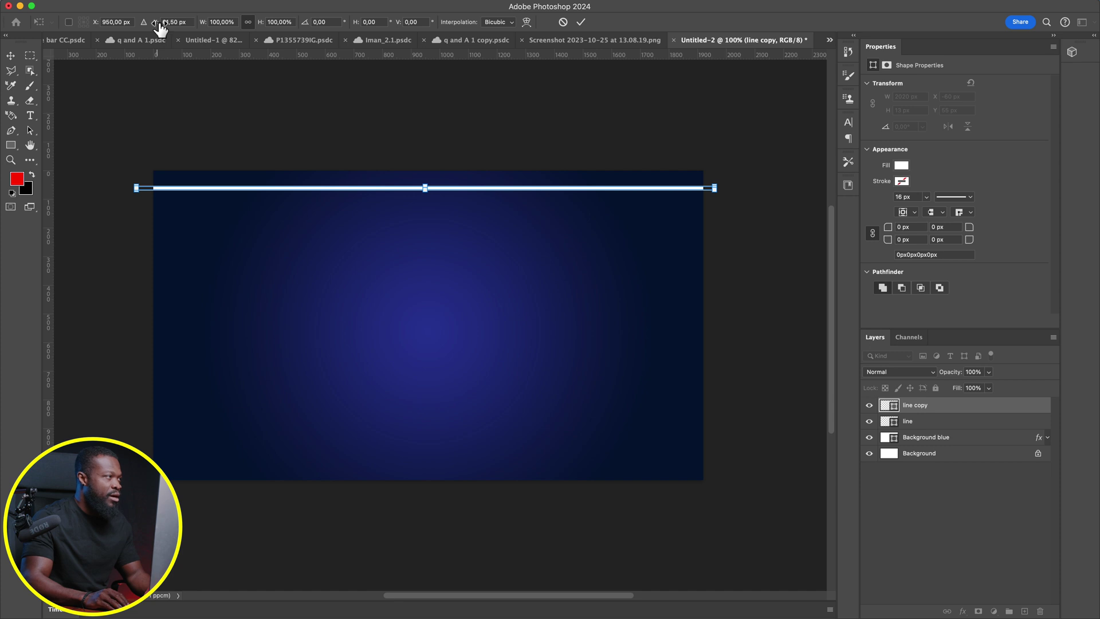
{"action": "mouse_move", "coordinate": [160, 27]}
{"action": "left_mouse_down"}
{"action": "mouse_move", "coordinate": [209, 30]}
{"action": "mouse_move", "coordinate": [155, 28]}
{"action": "left_mouse_up"}
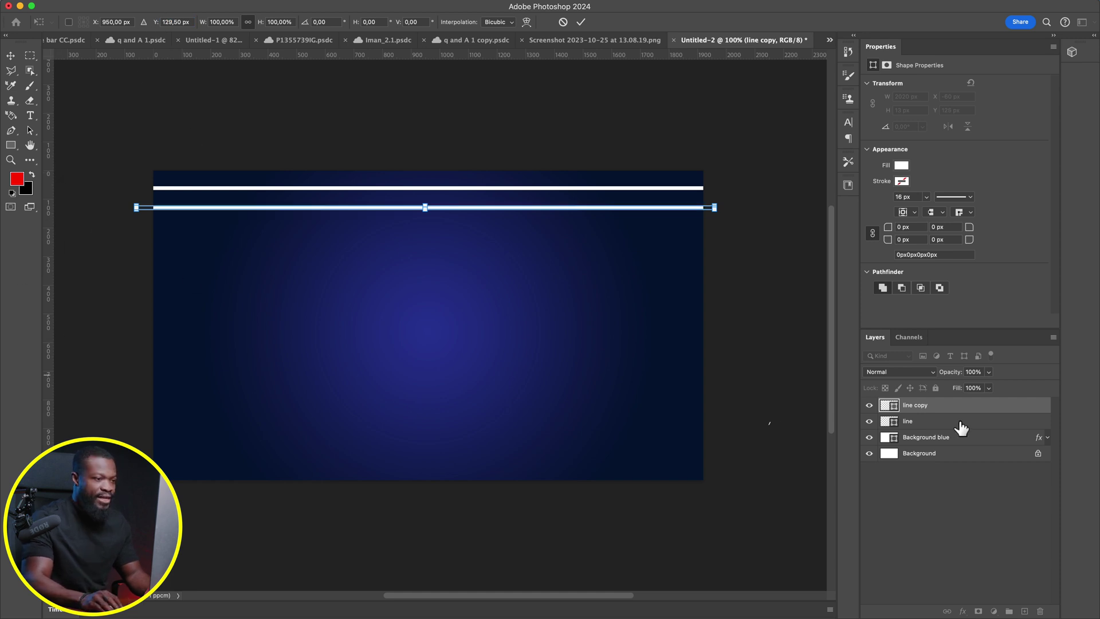
{"action": "key", "text": "Return"}
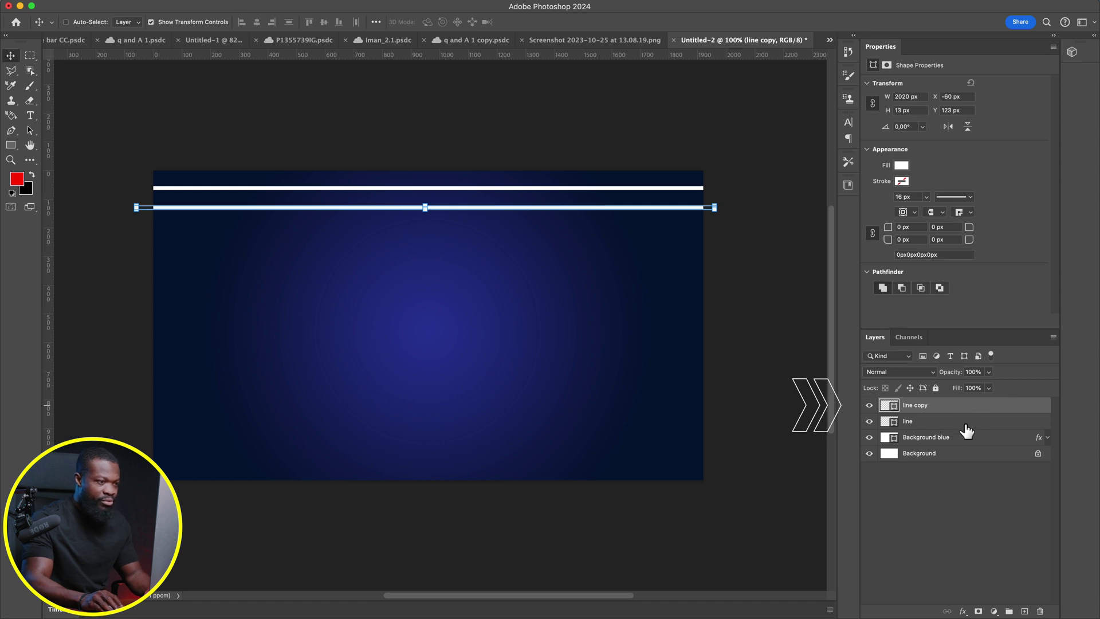
Duplicate both line layers together and move the new pair down below the original two lines
{"action": "left_click", "coordinate": [960, 428], "text": "shift"}
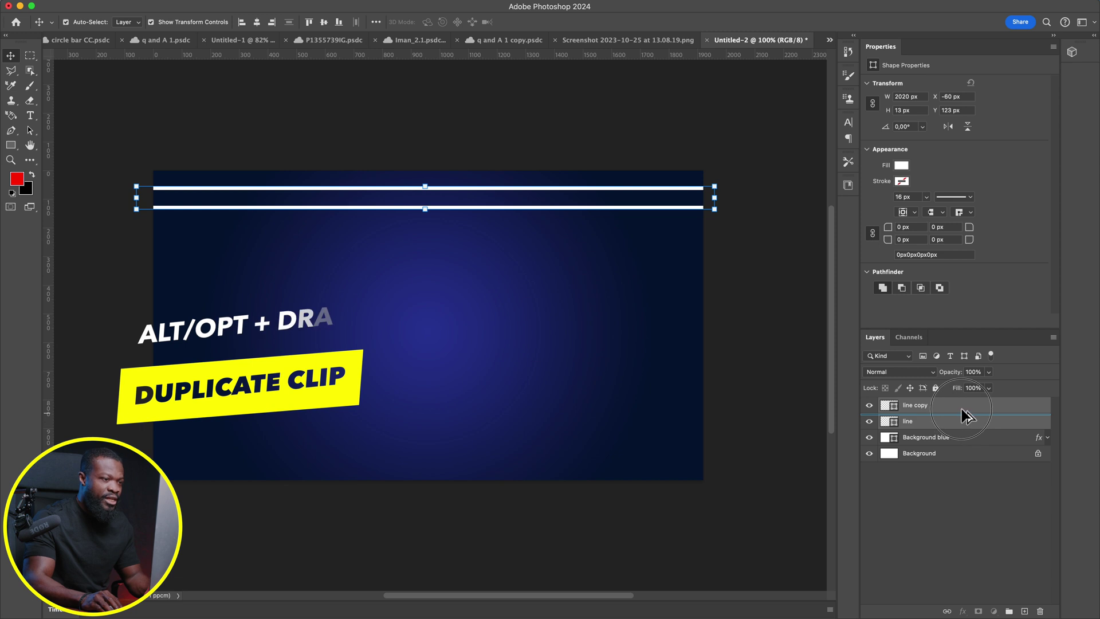
{"action": "left_click_drag", "start_coordinate": [965, 403], "coordinate": [974, 395]}
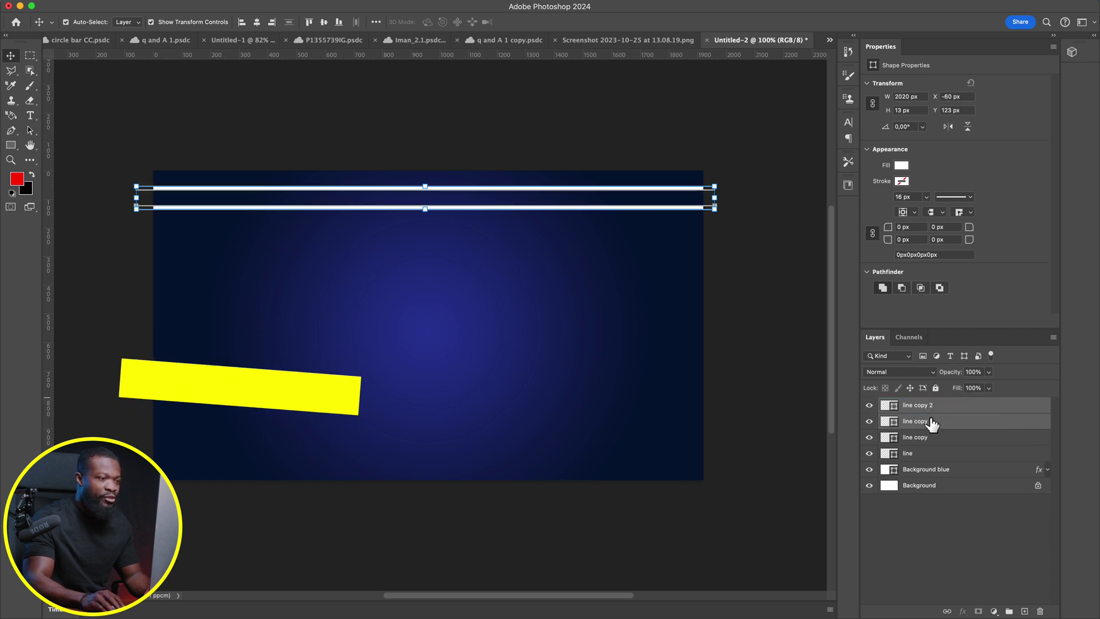
{"action": "left_click", "coordinate": [136, 185]}
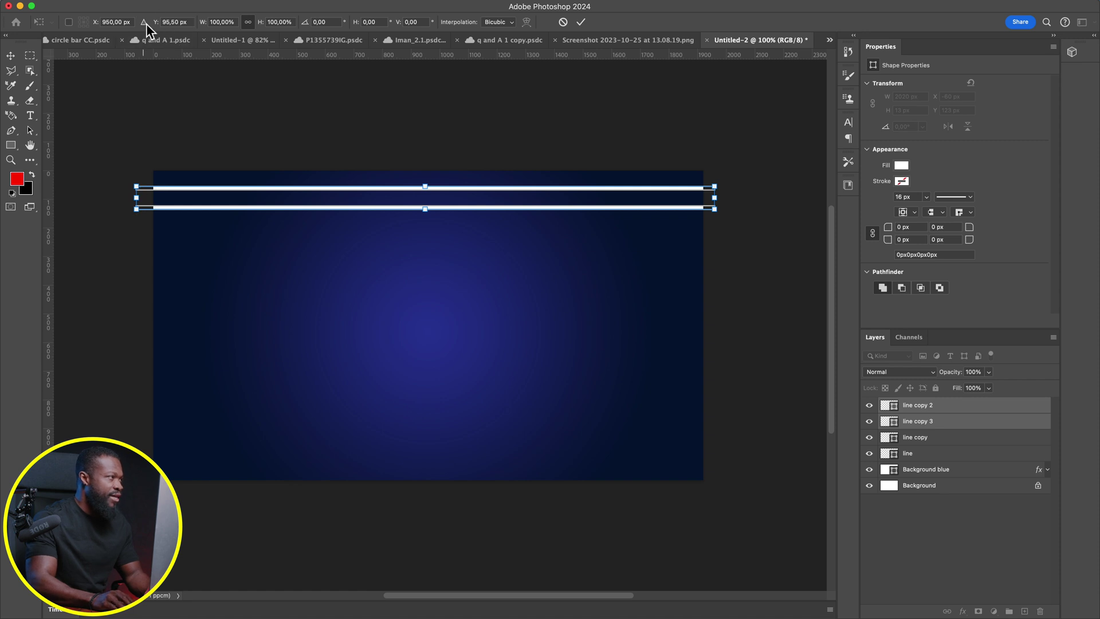
{"action": "left_click_drag", "start_coordinate": [160, 26], "coordinate": [244, 21]}
Duplicate the four lines and move the copies down so the new set starts at Y 361 px
{"action": "left_click", "coordinate": [953, 453], "text": "shift"}
{"action": "key", "text": "super+alt+t"}
{"action": "key", "text": "shift+Down"}
{"action": "key", "text": "shift+Down"}
{"action": "key", "text": "shift+Down"}
{"action": "key", "text": "shift+Down"}
{"action": "key", "text": "shift+Down"}
{"action": "key", "text": "shift+Down"}
{"action": "key", "text": "shift+Down"}
{"action": "key", "text": "shift+Down"}
{"action": "key", "text": "shift+Down"}
{"action": "key", "text": "shift+Down"}
{"action": "key", "text": "shift+Down"}
{"action": "key", "text": "shift+Down"}
{"action": "key", "text": "shift+Down"}
{"action": "key", "text": "shift+Down"}
{"action": "key", "text": "shift+Down"}
{"action": "key", "text": "shift+Down"}
{"action": "key", "text": "shift+Down"}
{"action": "key", "text": "shift+Down"}
{"action": "key", "text": "shift+Down"}
{"action": "key", "text": "shift+Down"}
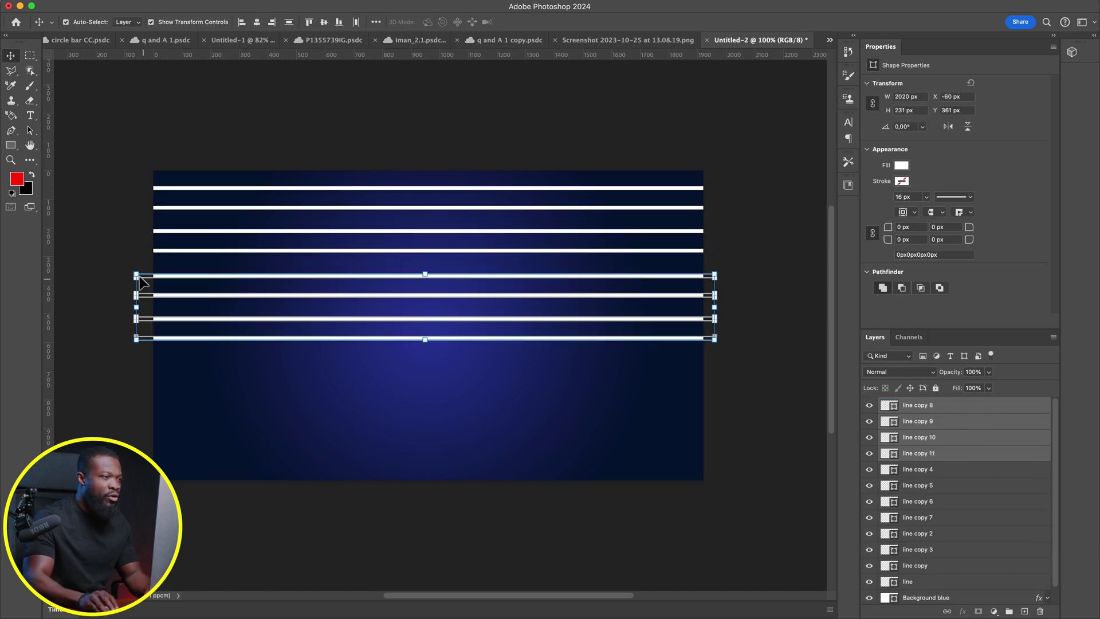
Duplicate the four-line set twice more down the canvas, placing the last set at Y 1075.5 px
{"action": "key", "text": "Return"}
{"action": "key", "text": "shift+super+alt+t"}
{"action": "key", "text": "super+alt+t"}
{"action": "key", "text": "shift+Down"}
{"action": "key", "text": "shift+Down"}
{"action": "key", "text": "shift+Down"}
{"action": "key", "text": "shift+Down"}
{"action": "key", "text": "shift+Down"}
{"action": "key", "text": "shift+Down"}
{"action": "key", "text": "shift+Down"}
{"action": "key", "text": "shift+Down"}
{"action": "key", "text": "shift+Down"}
{"action": "key", "text": "shift+Down"}
{"action": "key", "text": "shift+Down"}
{"action": "key", "text": "shift+Down"}
{"action": "key", "text": "shift+Down"}
{"action": "key", "text": "shift+Down"}
{"action": "key", "text": "shift+Down"}
{"action": "key", "text": "shift+Down"}
{"action": "key", "text": "shift+Down"}
{"action": "key", "text": "shift+Down"}
{"action": "key", "text": "shift+Down"}
{"action": "key", "text": "shift+Down"}
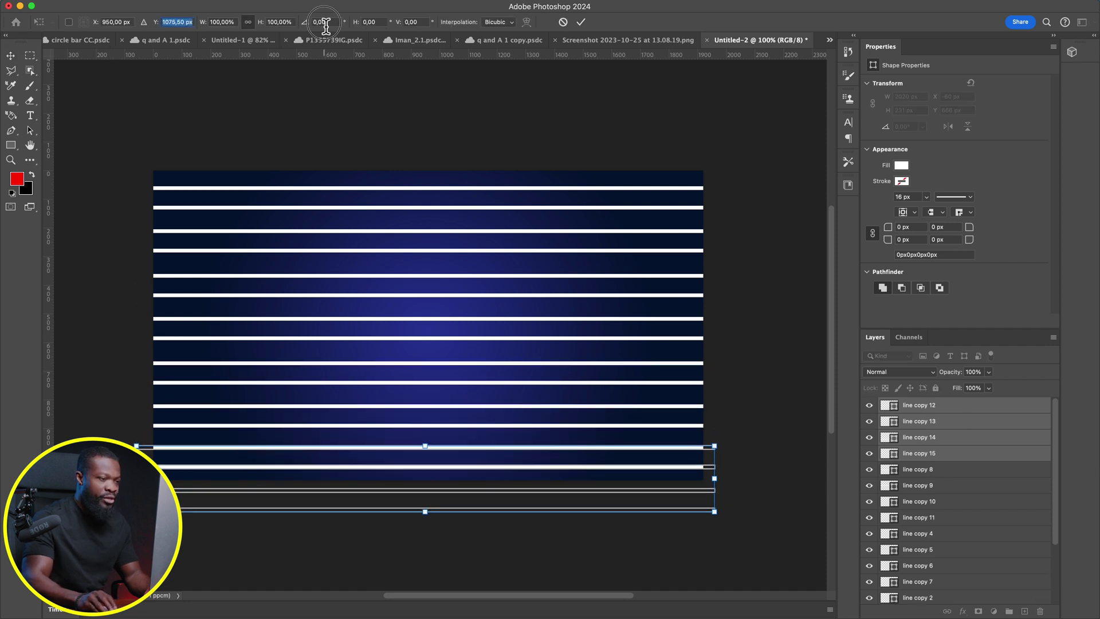
{"action": "key", "text": "Return"}
Select the layers from line copy 15 down to line and put them in a new group
{"action": "left_click", "coordinate": [974, 453]}
{"action": "scroll", "coordinate": [974, 458], "scroll_direction": "down", "scroll_amount": 5}
{"action": "left_click_drag", "start_coordinate": [1021, 330], "coordinate": [1020, 282]}
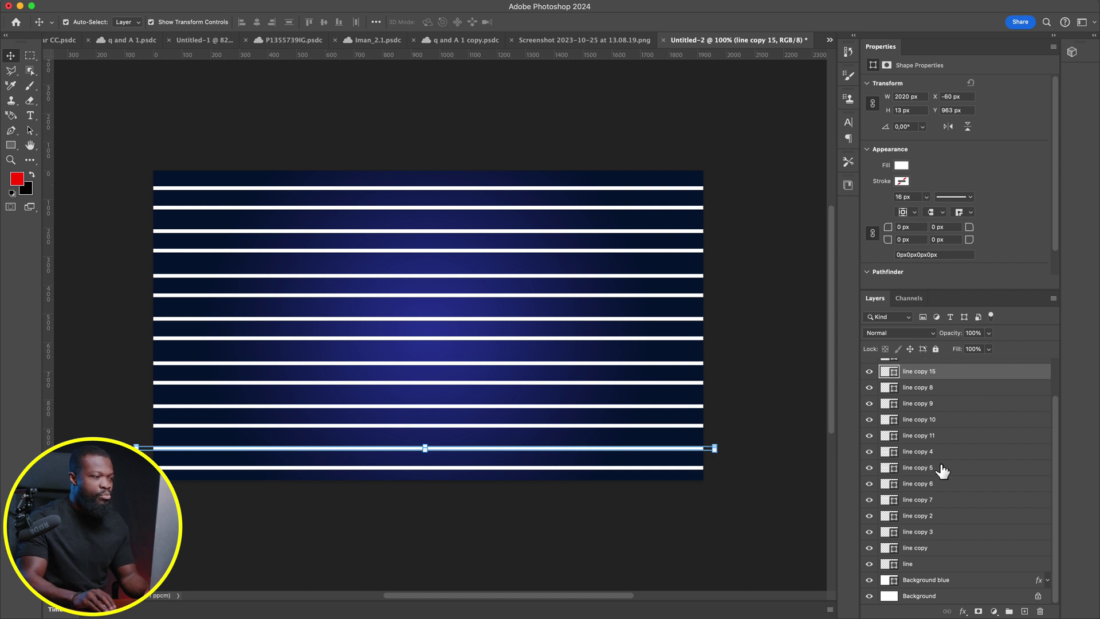
{"action": "left_click", "coordinate": [974, 394], "text": "shift"}
{"action": "left_click", "coordinate": [975, 408], "text": "shift"}
{"action": "left_click", "coordinate": [981, 423], "text": "shift"}
{"action": "left_click", "coordinate": [985, 436], "text": "shift"}
{"action": "left_click", "coordinate": [988, 454], "text": "shift"}
{"action": "left_click", "coordinate": [988, 472], "text": "shift"}
{"action": "left_click", "coordinate": [989, 487], "text": "shift"}
{"action": "left_click", "coordinate": [990, 502], "text": "shift"}
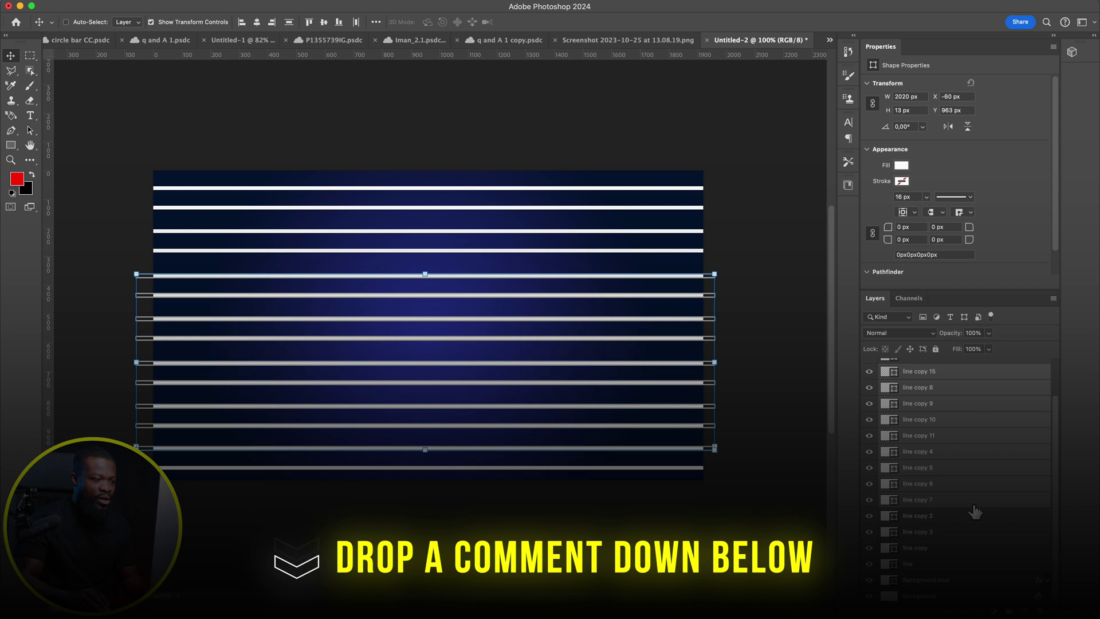
{"action": "left_click", "coordinate": [992, 515], "text": "shift"}
{"action": "left_click", "coordinate": [997, 531], "text": "shift"}
{"action": "left_click", "coordinate": [1006, 547], "text": "shift"}
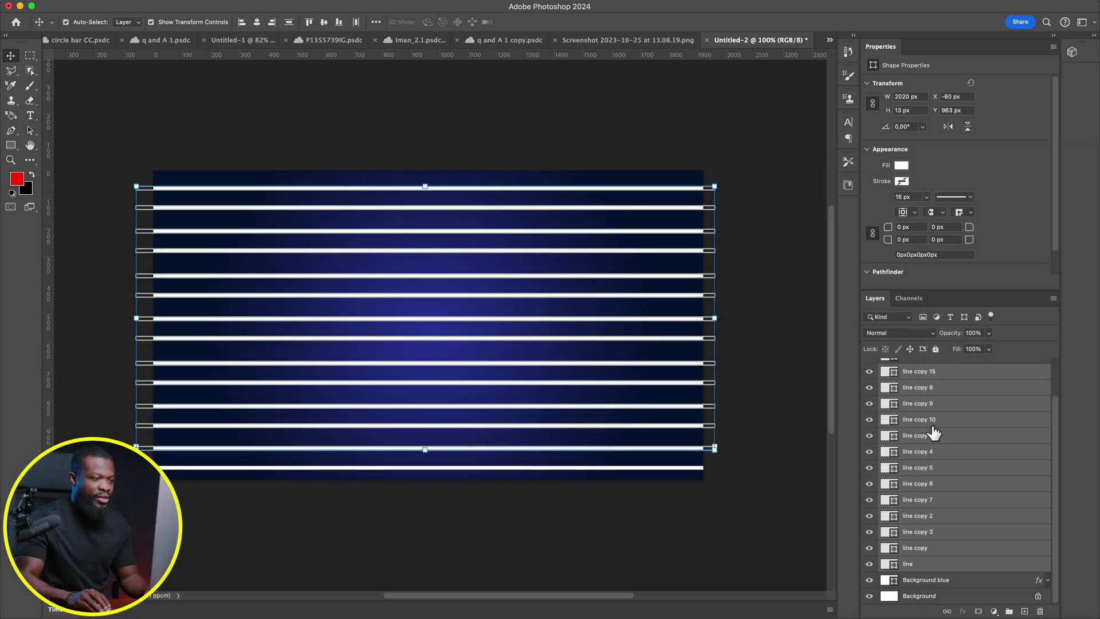
{"action": "left_click_drag", "start_coordinate": [975, 443], "coordinate": [1013, 613]}
Move the remaining layers line copy 12, line copy 13 and line copy 14 into the line group
{"action": "left_click", "coordinate": [939, 398]}
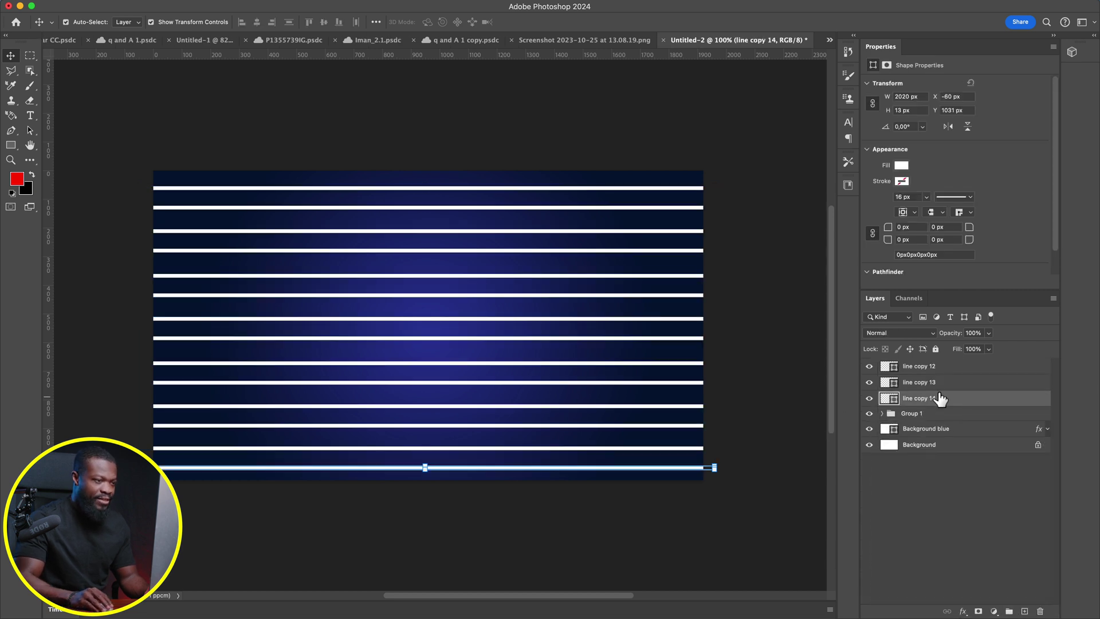
{"action": "left_click", "coordinate": [952, 382], "text": "shift"}
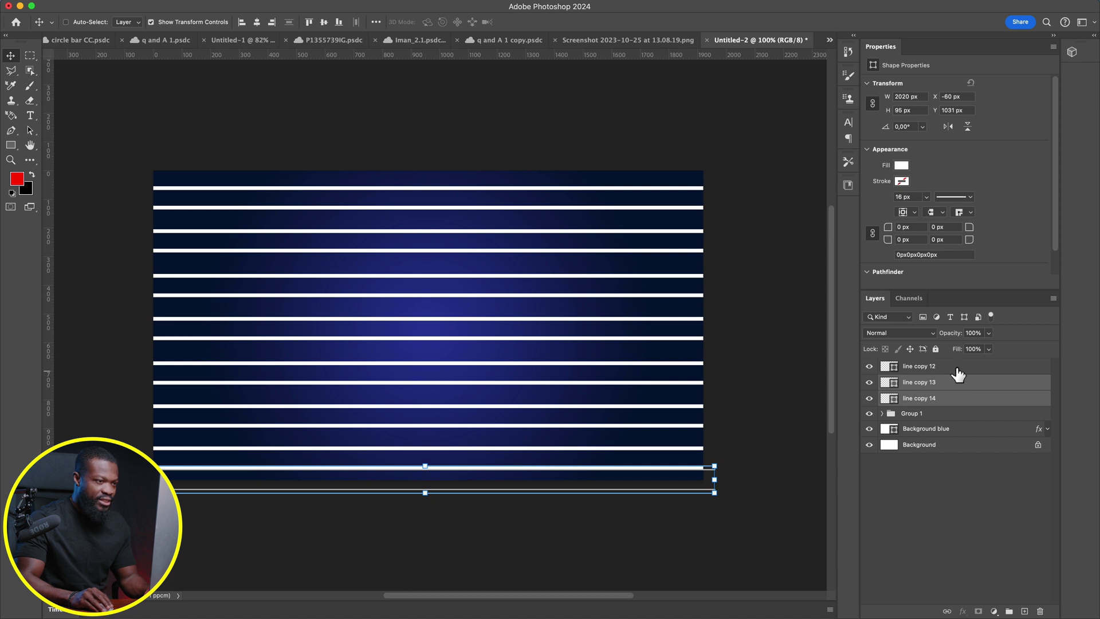
{"action": "left_click", "coordinate": [958, 369], "text": "shift"}
{"action": "left_click_drag", "start_coordinate": [957, 389], "coordinate": [944, 416]}
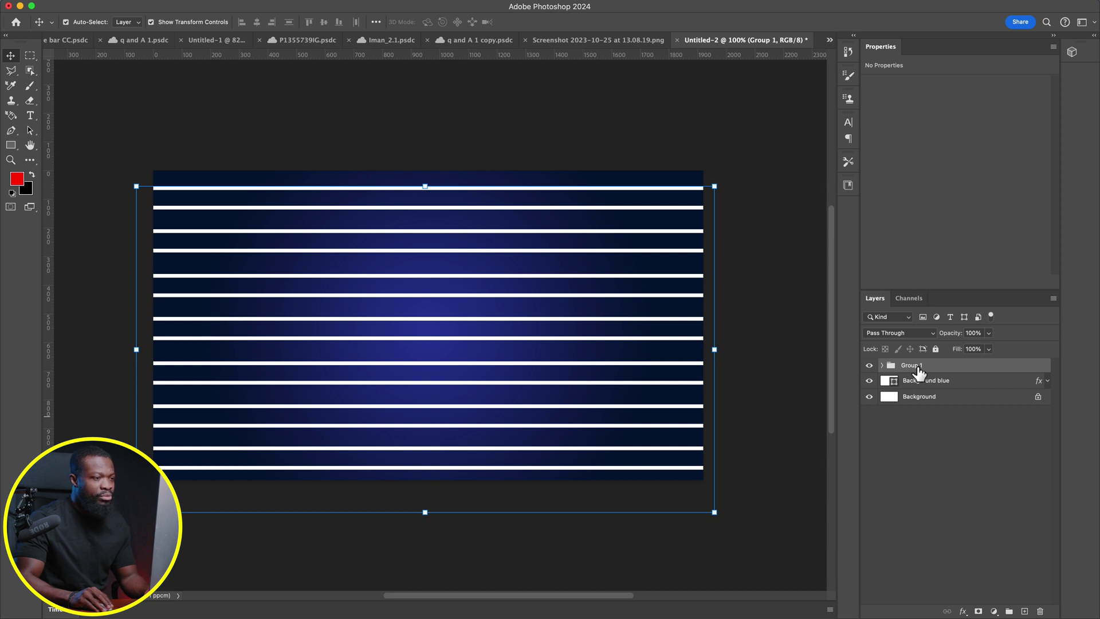
Rename the layer group as lines
{"action": "type", "text": "lines"}
{"action": "key", "text": "Return"}
{"action": "left_click", "coordinate": [943, 367]}
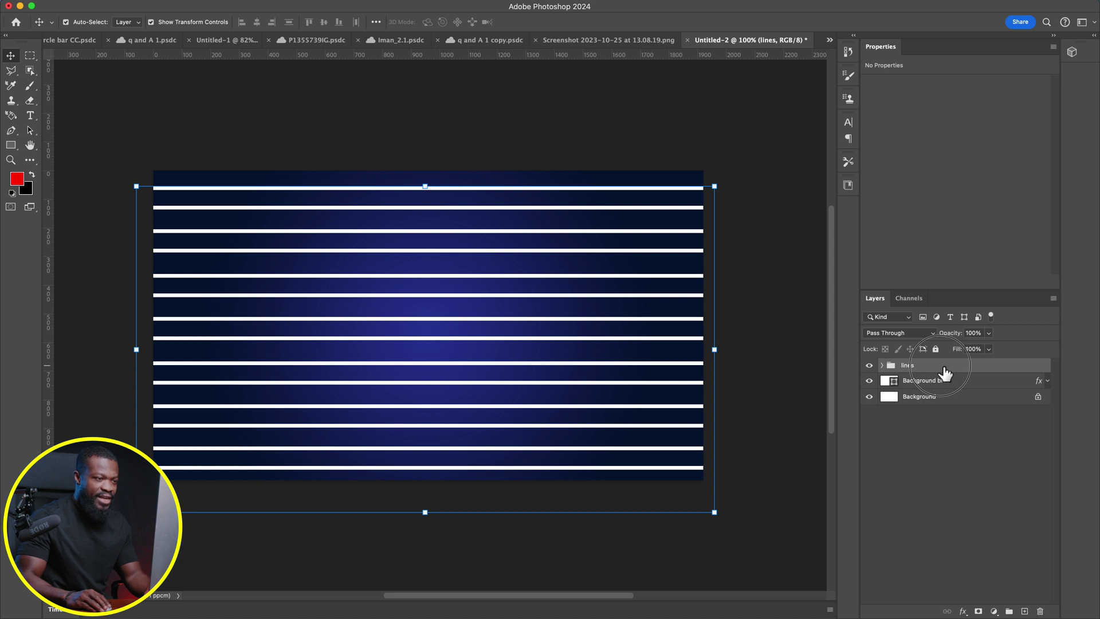
Lower the lines group's opacity to about 6%
{"action": "scroll", "coordinate": [654, 360], "scroll_direction": "up", "scroll_amount": 3}
{"action": "scroll", "coordinate": [655, 360], "scroll_direction": "right", "scroll_amount": 3}
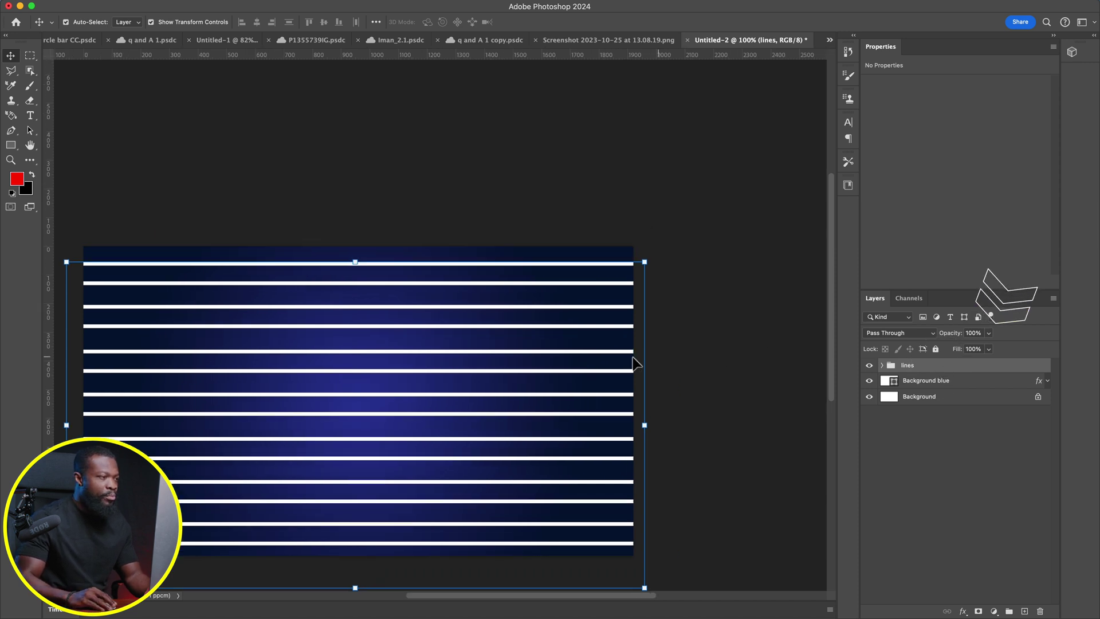
{"action": "scroll", "coordinate": [655, 359], "scroll_direction": "left", "scroll_amount": 3}
{"action": "scroll", "coordinate": [622, 356], "scroll_direction": "down", "scroll_amount": 2}
{"action": "left_click_drag", "start_coordinate": [955, 337], "coordinate": [900, 339]}
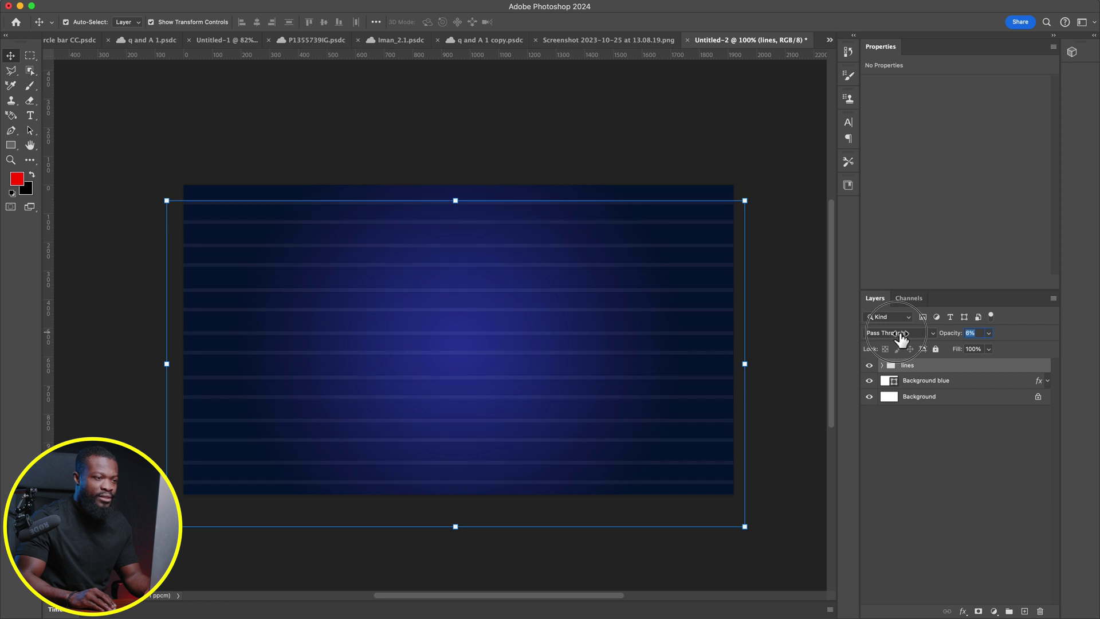
{"action": "left_click_drag", "start_coordinate": [899, 339], "coordinate": [896, 335]}
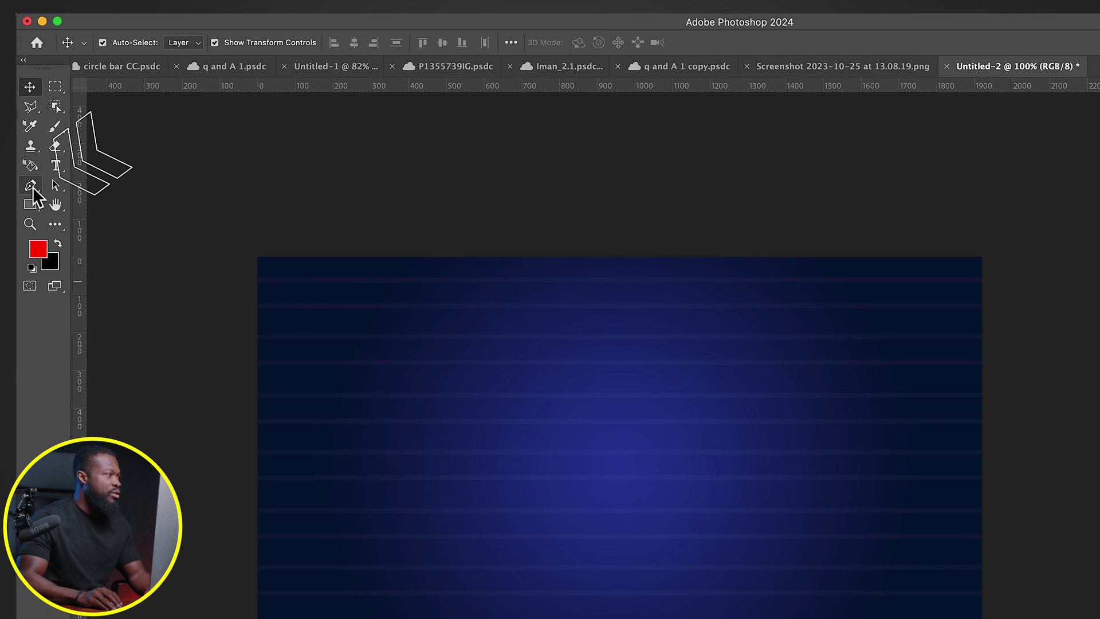
Draw a closed zigzag Pen path across the lower canvas, closing it outside the canvas, and convert it to a new selection with 0 px feather
{"action": "left_click", "coordinate": [33, 186]}
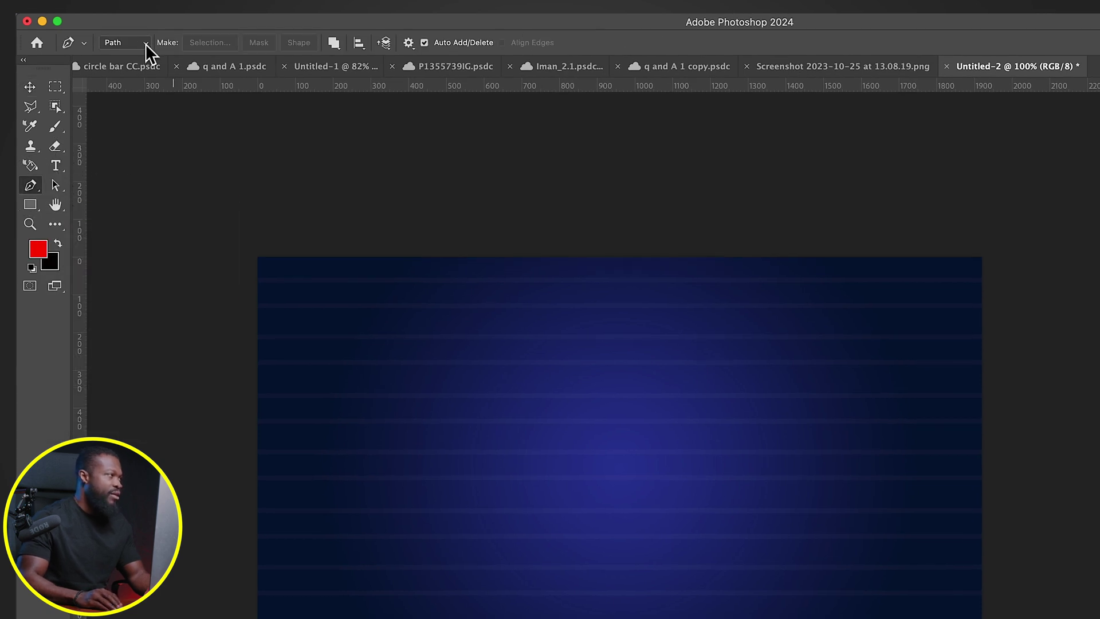
{"action": "left_click", "coordinate": [129, 43]}
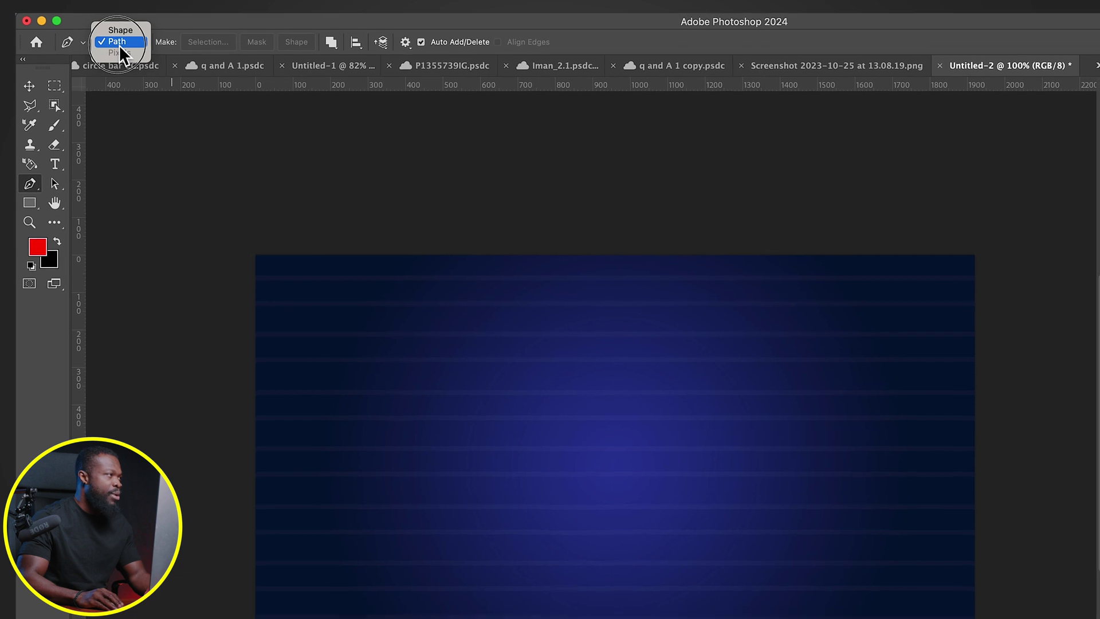
{"action": "left_click", "coordinate": [119, 43]}
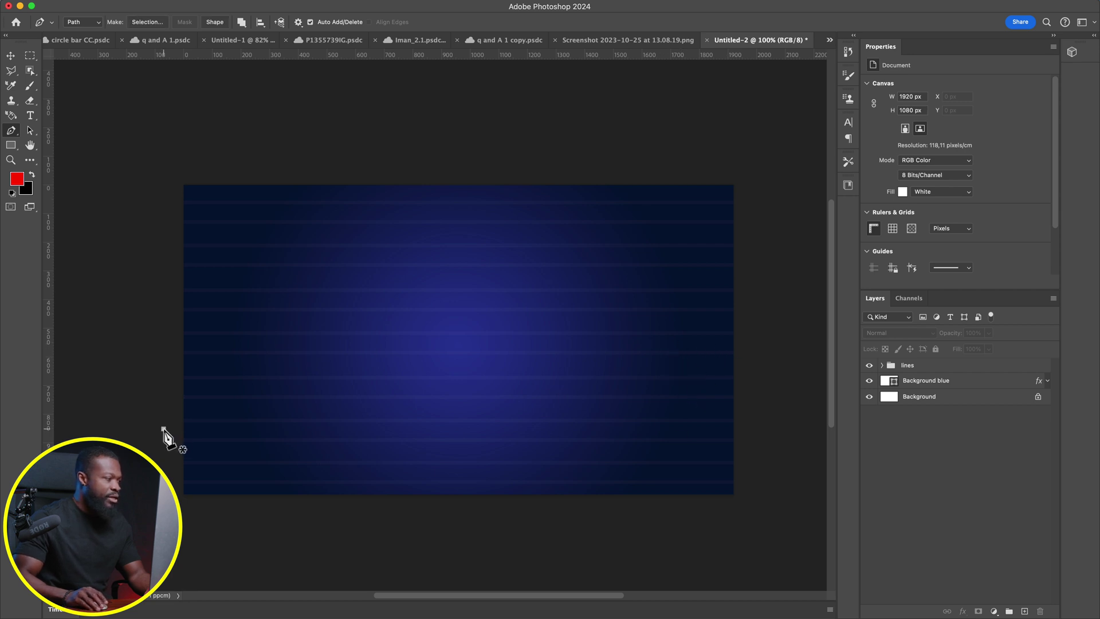
{"action": "left_click", "coordinate": [250, 484]}
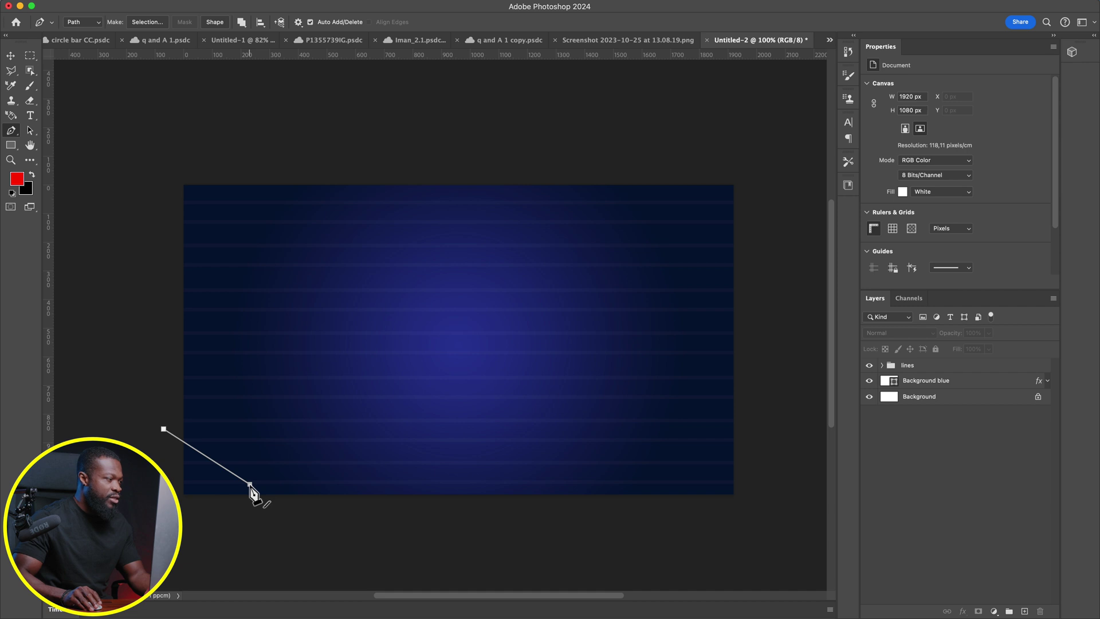
{"action": "left_click", "coordinate": [358, 469]}
{"action": "left_click", "coordinate": [531, 411]}
{"action": "left_click", "coordinate": [585, 475]}
{"action": "left_click", "coordinate": [691, 396]}
{"action": "left_click", "coordinate": [747, 413]}
{"action": "left_click", "coordinate": [777, 377]}
{"action": "left_click", "coordinate": [780, 556]}
{"action": "left_click", "coordinate": [164, 429]}
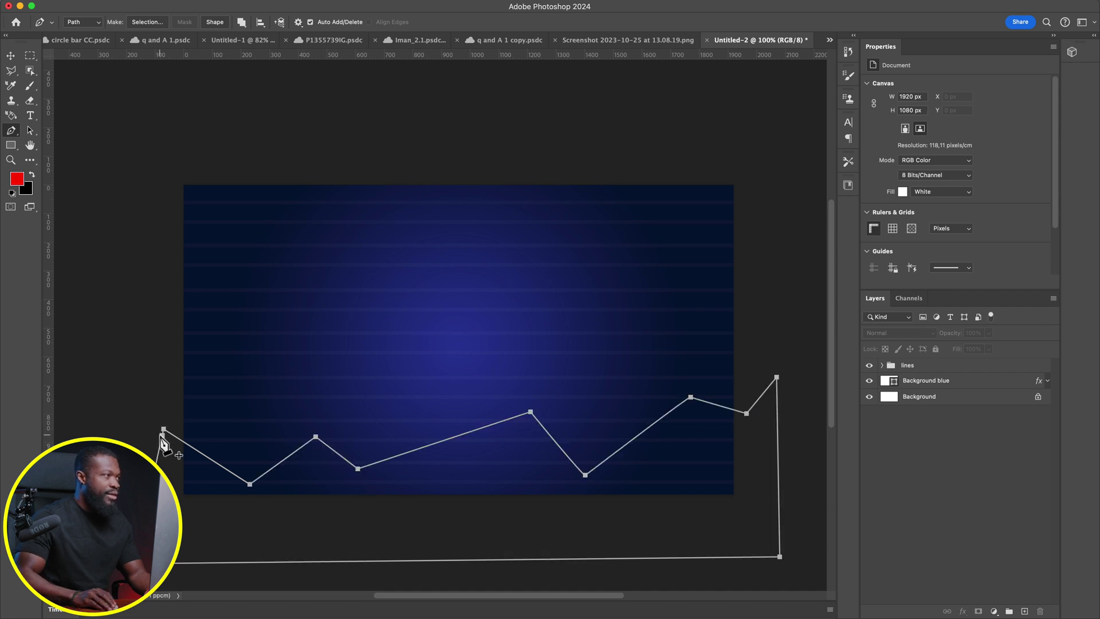
{"action": "left_click", "coordinate": [142, 23]}
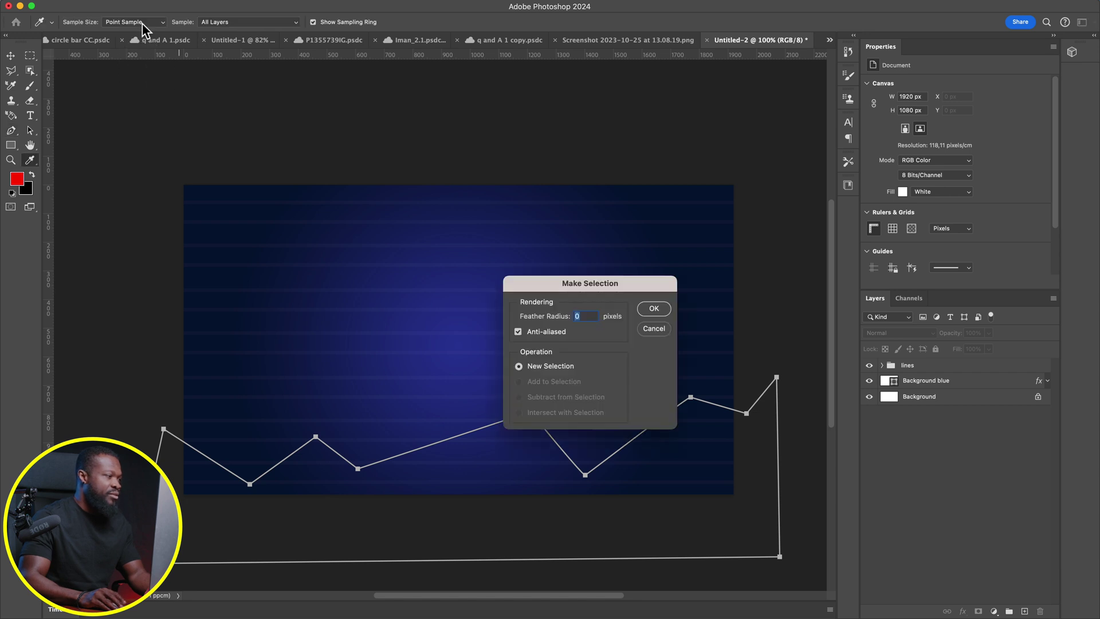
{"action": "left_click", "coordinate": [653, 308]}
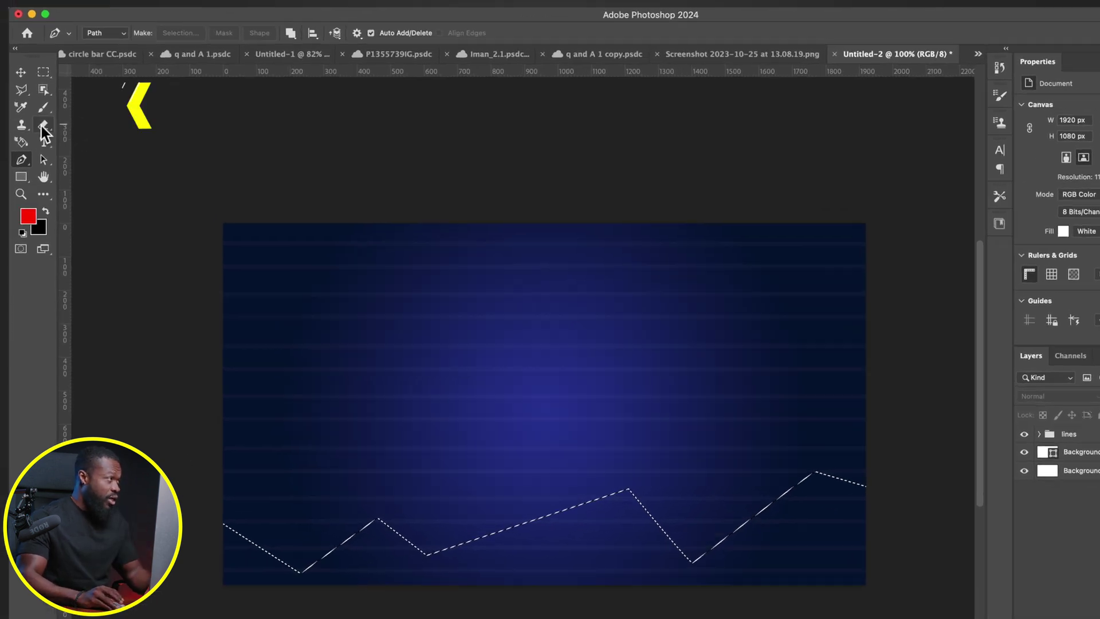
Set up a Brush with size 3560 px and hardness 100%
{"action": "left_click", "coordinate": [41, 108]}
{"action": "left_click", "coordinate": [126, 43]}
{"action": "left_click_drag", "start_coordinate": [143, 86], "coordinate": [196, 89]}
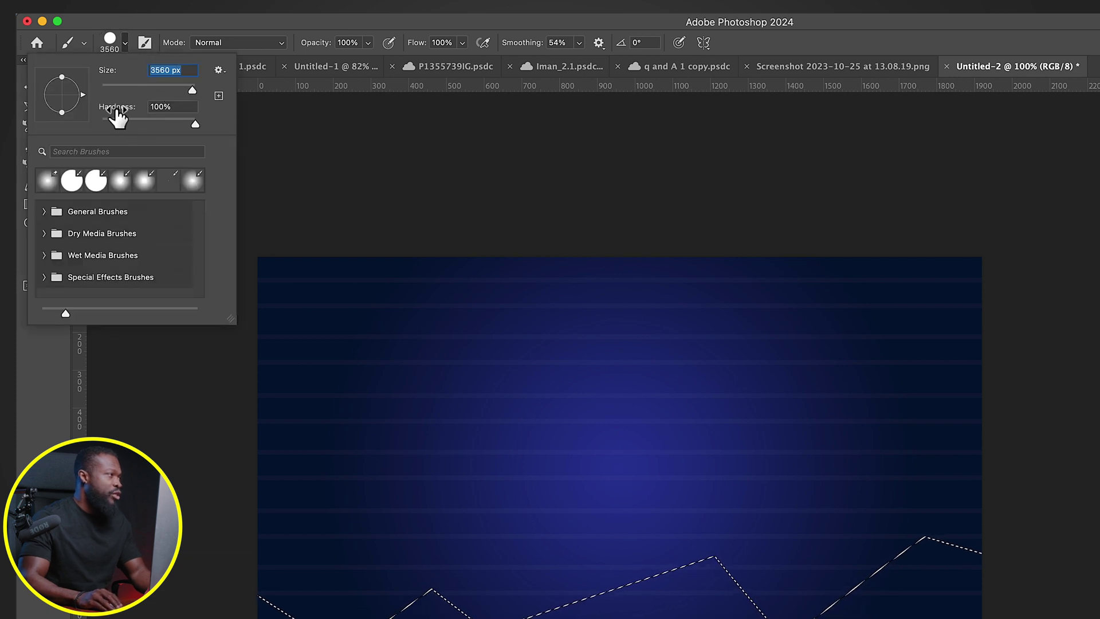
{"action": "left_click", "coordinate": [200, 125]}
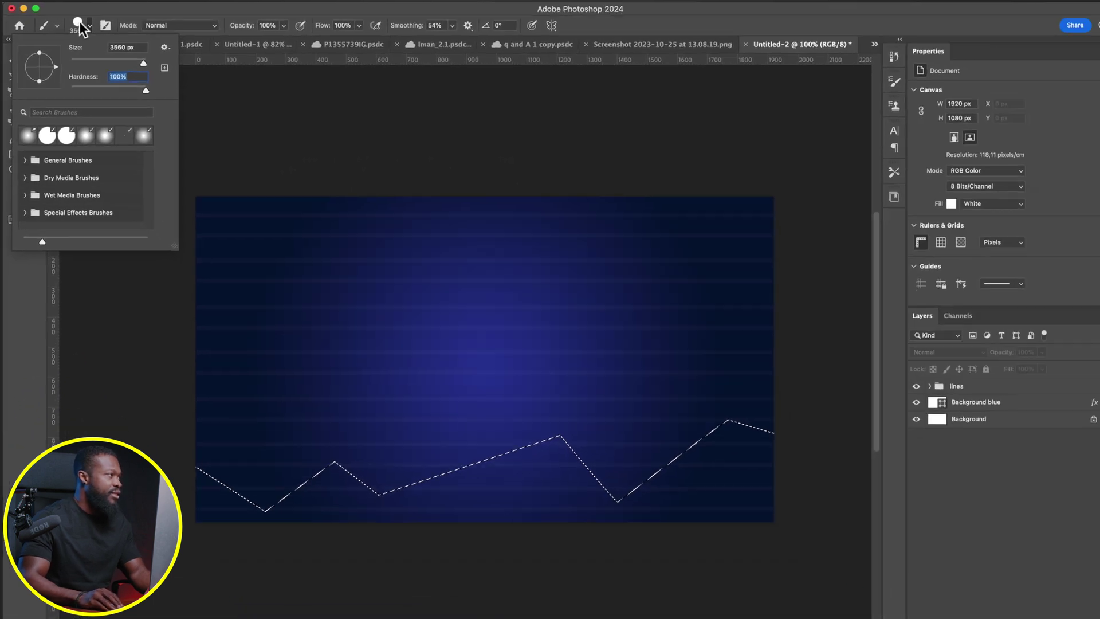
{"action": "key", "text": "Return"}
Set the foreground colour to red ff0000, fill the zigzag selection with it on a new layer and deselect
{"action": "left_click", "coordinate": [17, 178]}
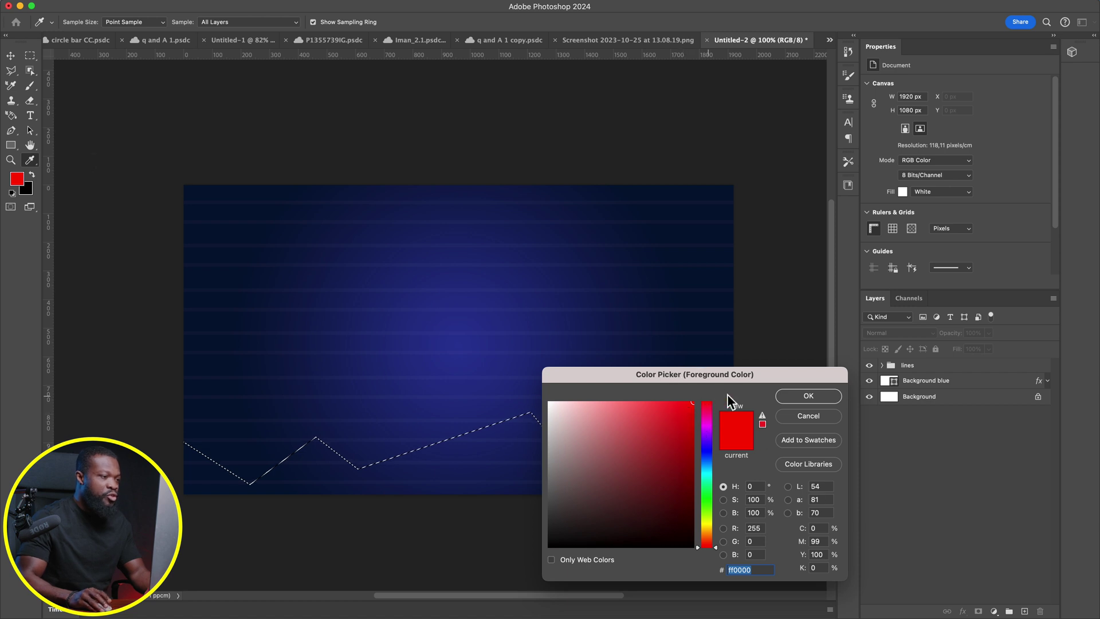
{"action": "left_click", "coordinate": [826, 392]}
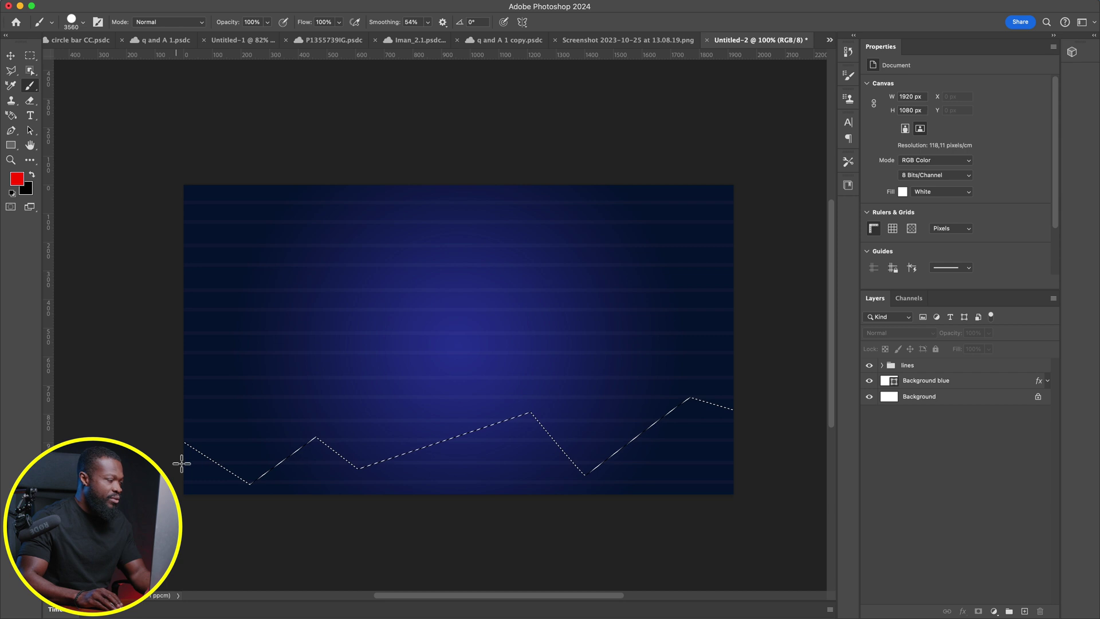
{"action": "key", "text": "ctrl+shift+alt+n"}
{"action": "key", "text": "alt+BackSpace"}
{"action": "mouse_move", "coordinate": [200, 480]}
{"action": "left_mouse_down"}
{"action": "mouse_move", "coordinate": [593, 485]}
{"action": "mouse_move", "coordinate": [751, 453]}
{"action": "left_mouse_up"}
{"action": "key", "text": "super+d"}
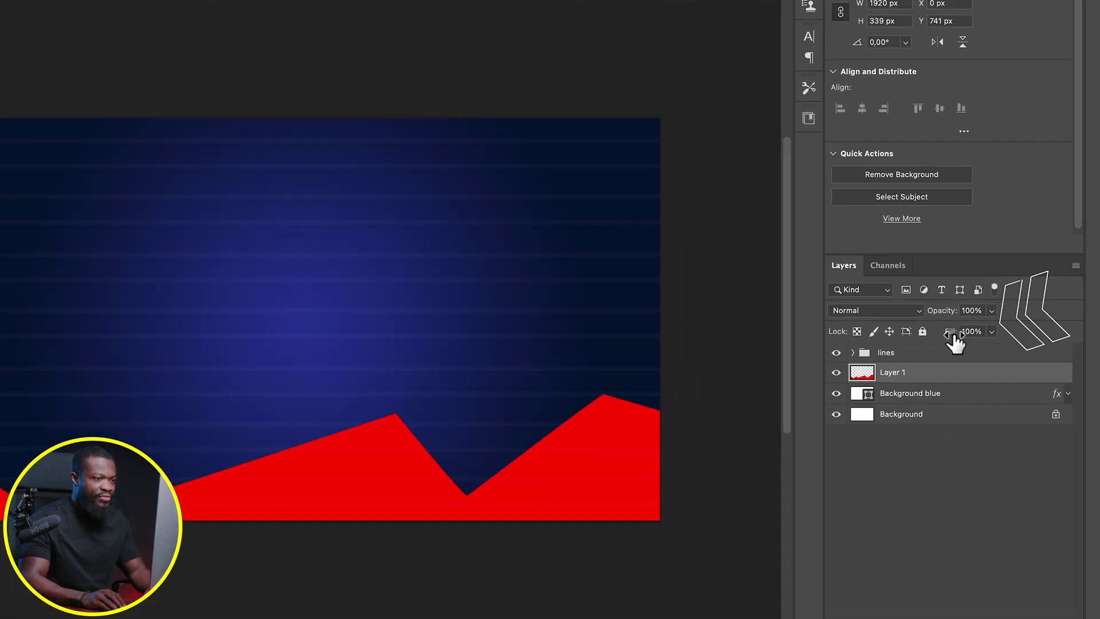
Set the zigzag layer's fill to 0% and add a bright green Color Overlay (hue 114°) at 35% opacity
{"action": "left_click_drag", "start_coordinate": [954, 341], "coordinate": [798, 342]}
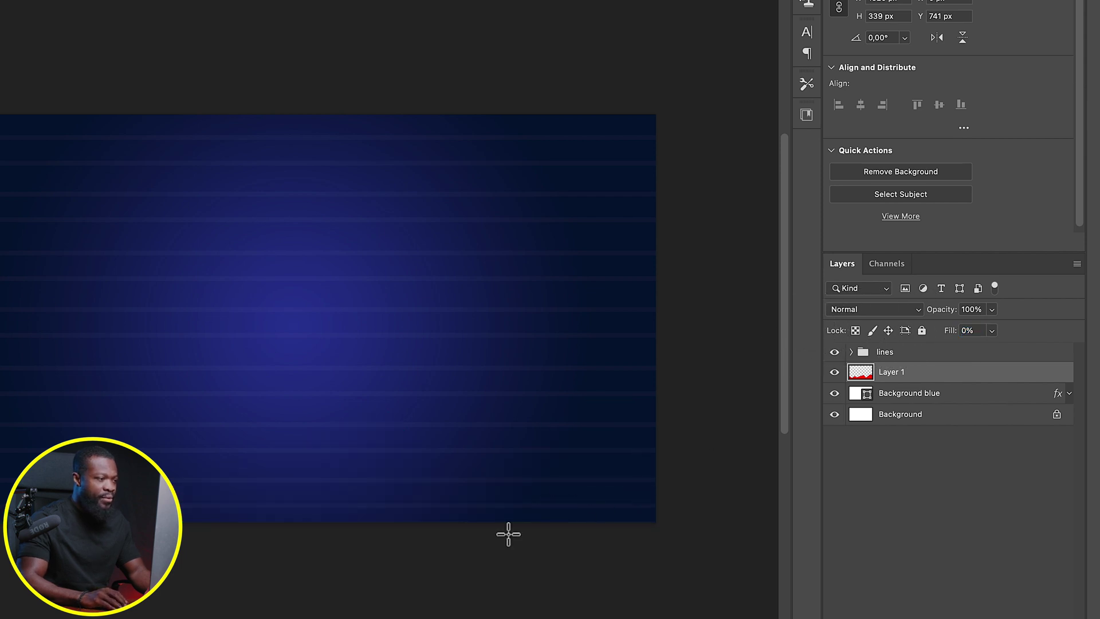
{"action": "double_click", "coordinate": [939, 377]}
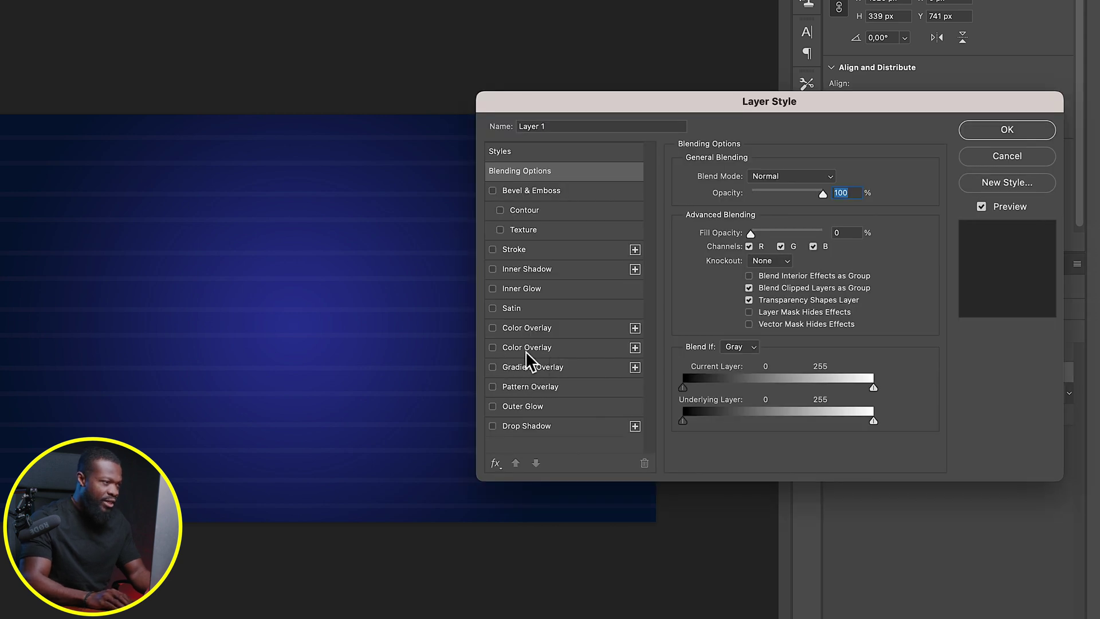
{"action": "left_click", "coordinate": [493, 348]}
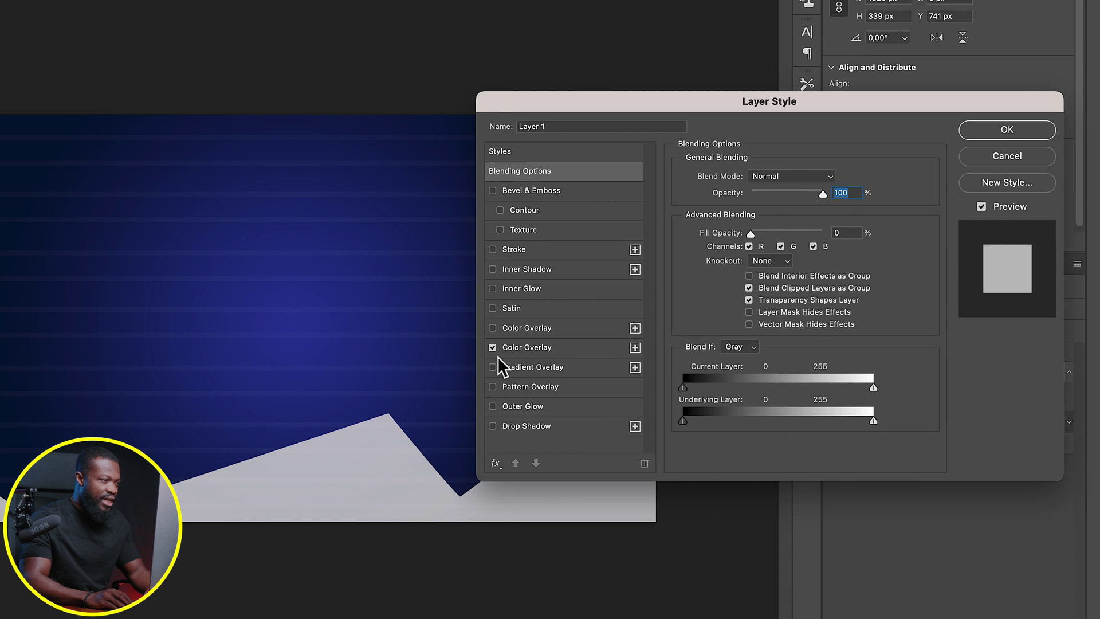
{"action": "left_click", "coordinate": [575, 351]}
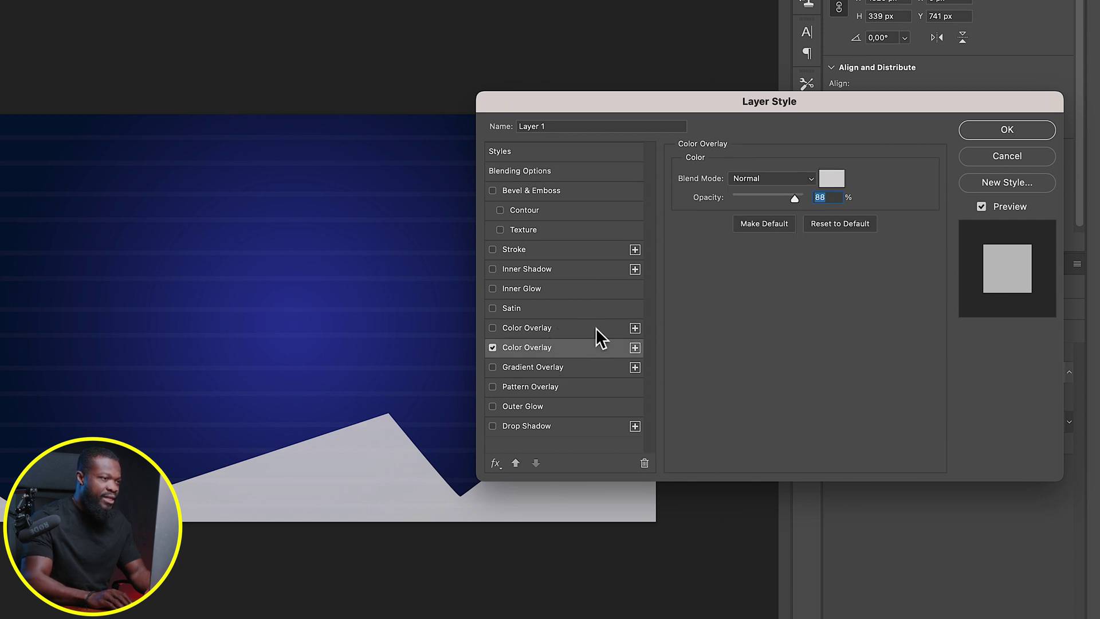
{"action": "left_click", "coordinate": [833, 180]}
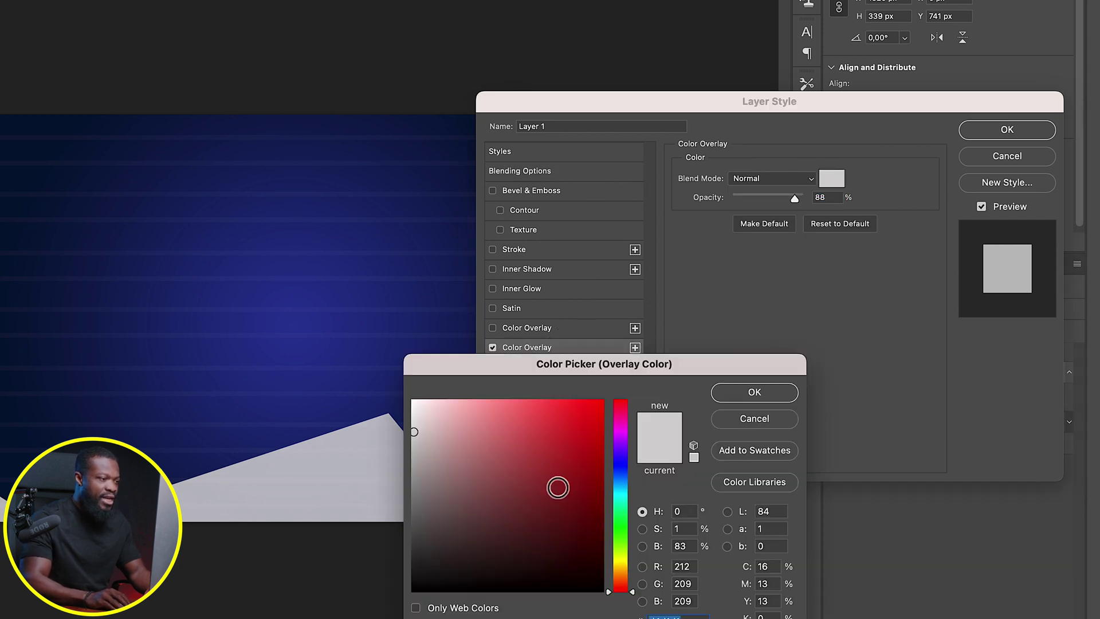
{"action": "left_click", "coordinate": [627, 518]}
{"action": "mouse_move", "coordinate": [630, 525]}
{"action": "left_mouse_down"}
{"action": "mouse_move", "coordinate": [622, 544]}
{"action": "mouse_move", "coordinate": [618, 502]}
{"action": "mouse_move", "coordinate": [691, 373]}
{"action": "left_mouse_up"}
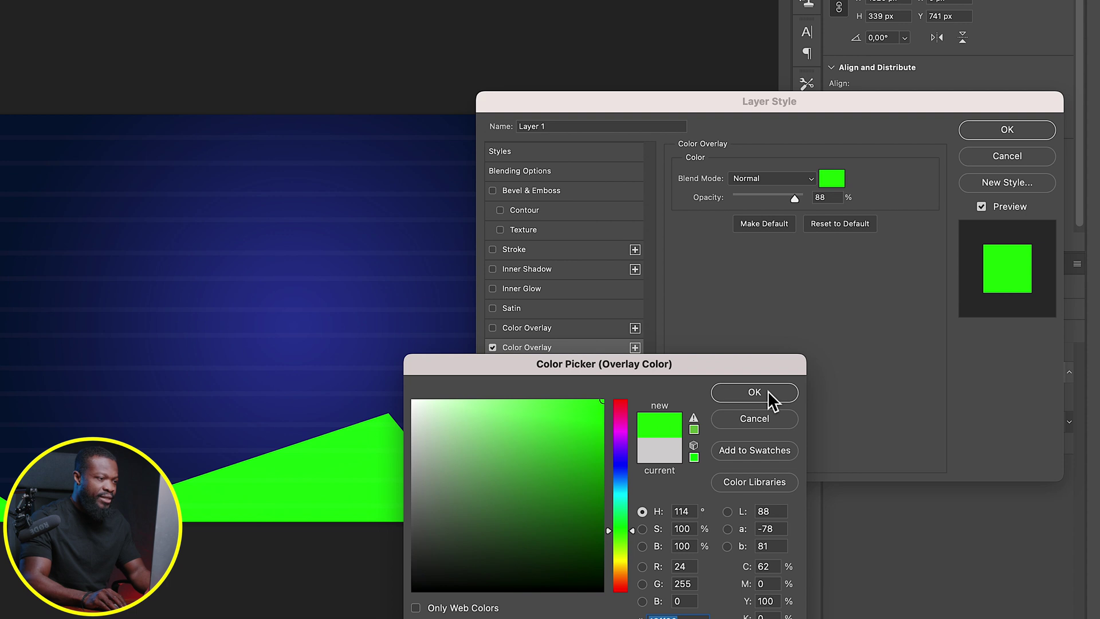
{"action": "left_click", "coordinate": [768, 391]}
{"action": "left_click_drag", "start_coordinate": [795, 197], "coordinate": [758, 195]}
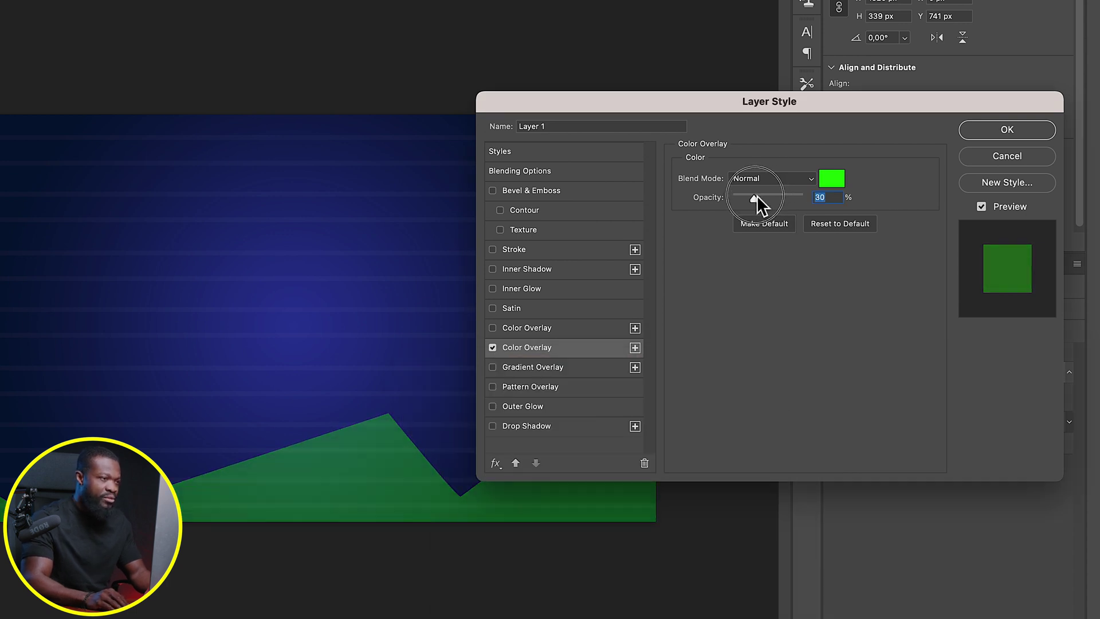
{"action": "left_click_drag", "start_coordinate": [758, 195], "coordinate": [759, 195]}
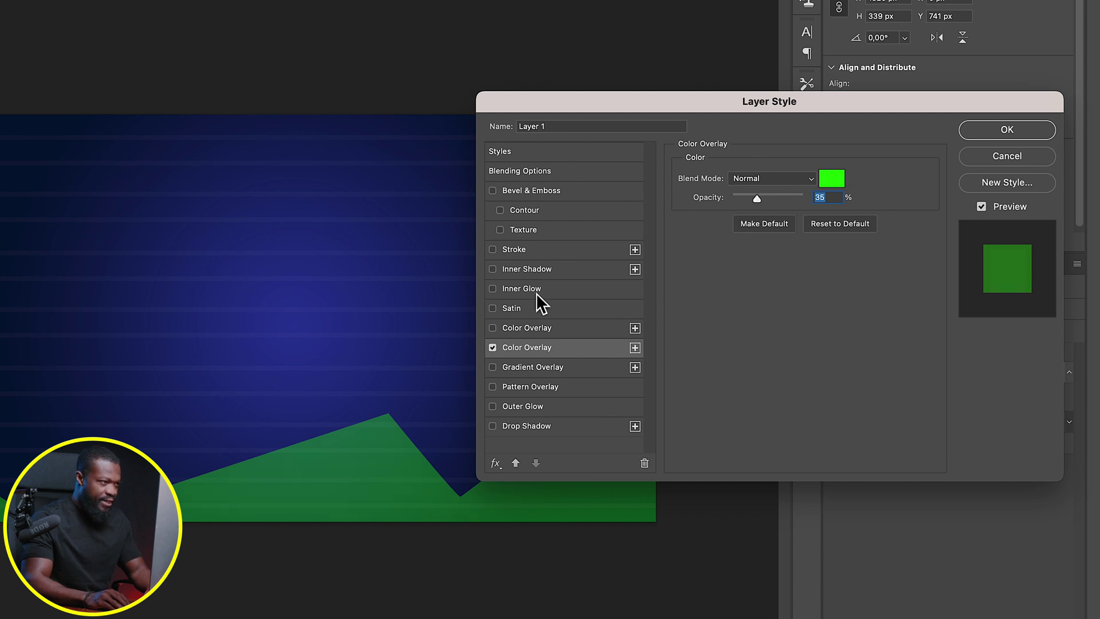
Add a green Stroke of 10 px, positioned outside, to the zigzag layer
{"action": "left_click", "coordinate": [492, 250]}
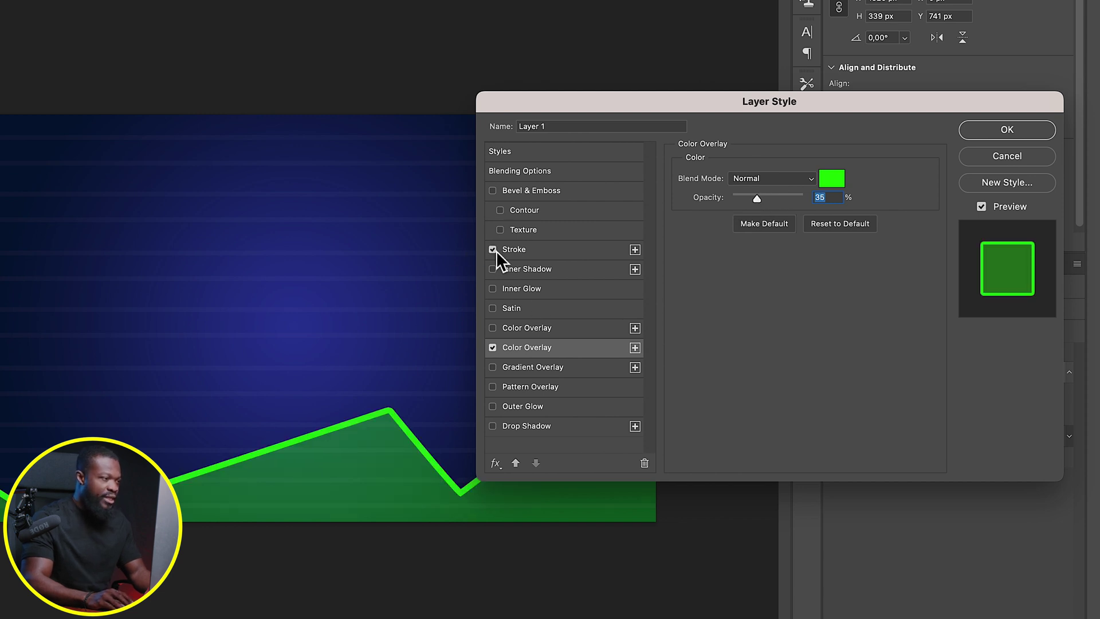
{"action": "left_click", "coordinate": [548, 252]}
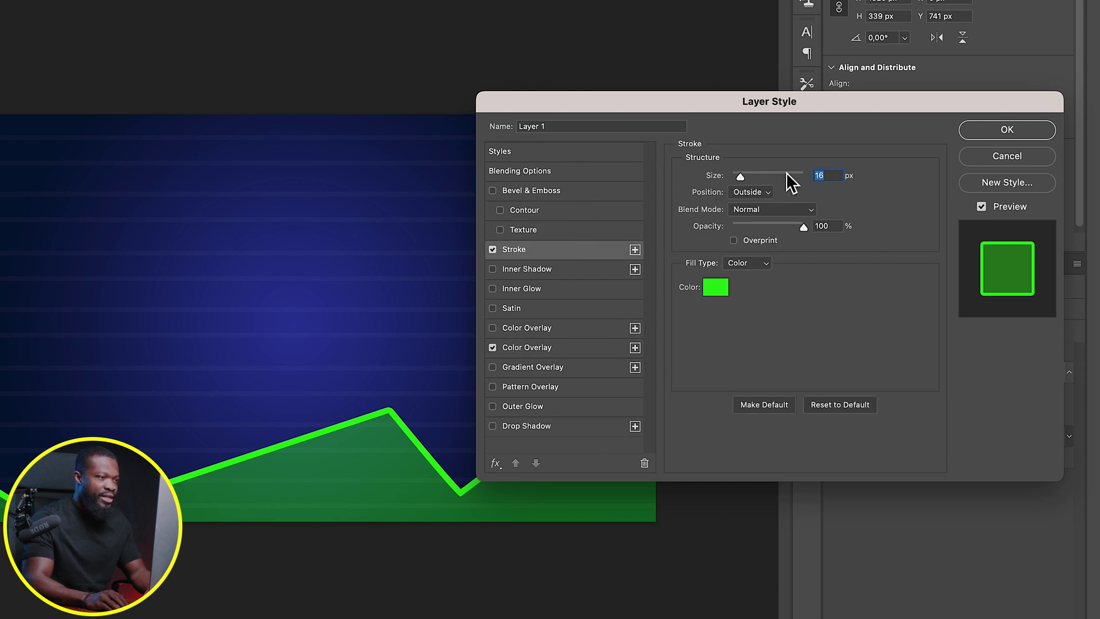
{"action": "mouse_move", "coordinate": [741, 178]}
{"action": "left_mouse_down"}
{"action": "mouse_move", "coordinate": [761, 178]}
{"action": "mouse_move", "coordinate": [741, 180]}
{"action": "left_mouse_up"}
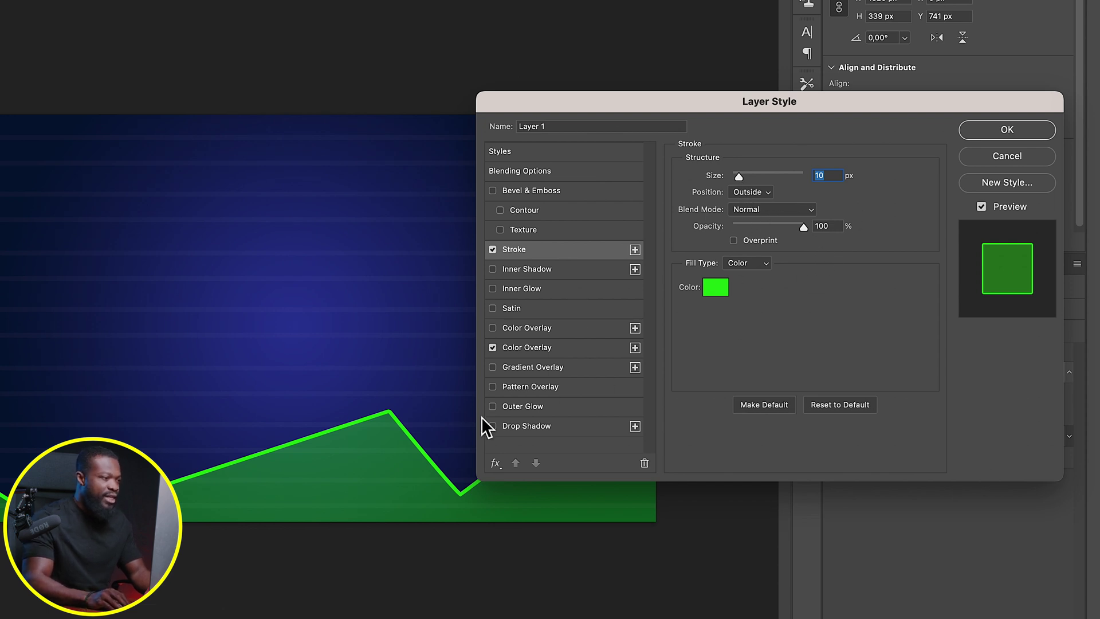
Add a green Inner Glow to the zigzag layer with 16% opacity and a size of 29 px
{"action": "left_click", "coordinate": [493, 288]}
{"action": "left_click", "coordinate": [559, 288]}
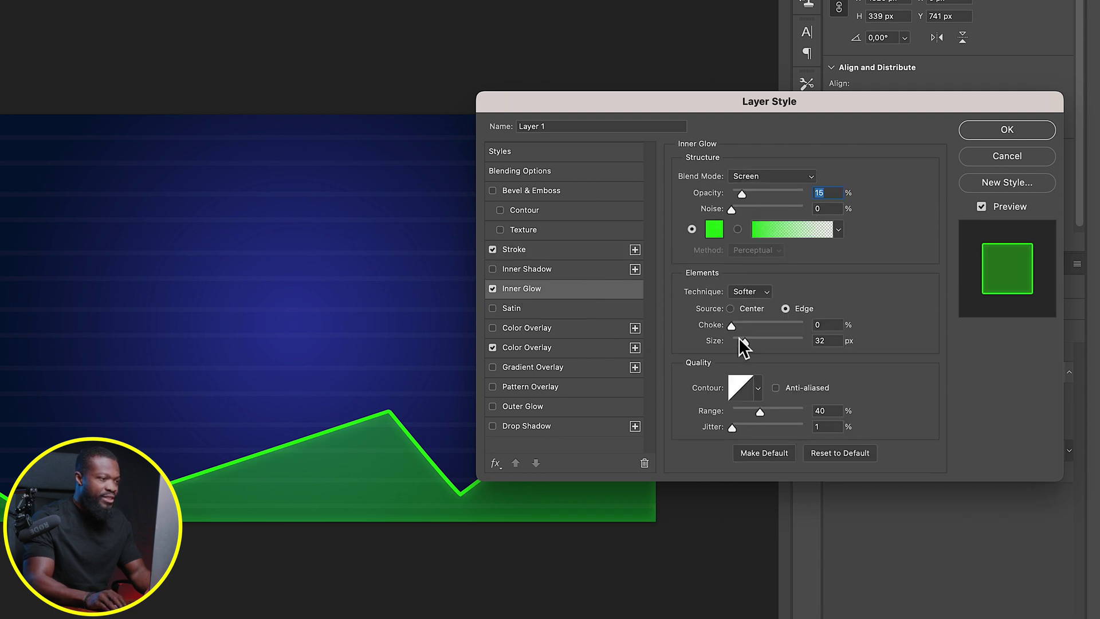
{"action": "left_click_drag", "start_coordinate": [746, 344], "coordinate": [760, 345]}
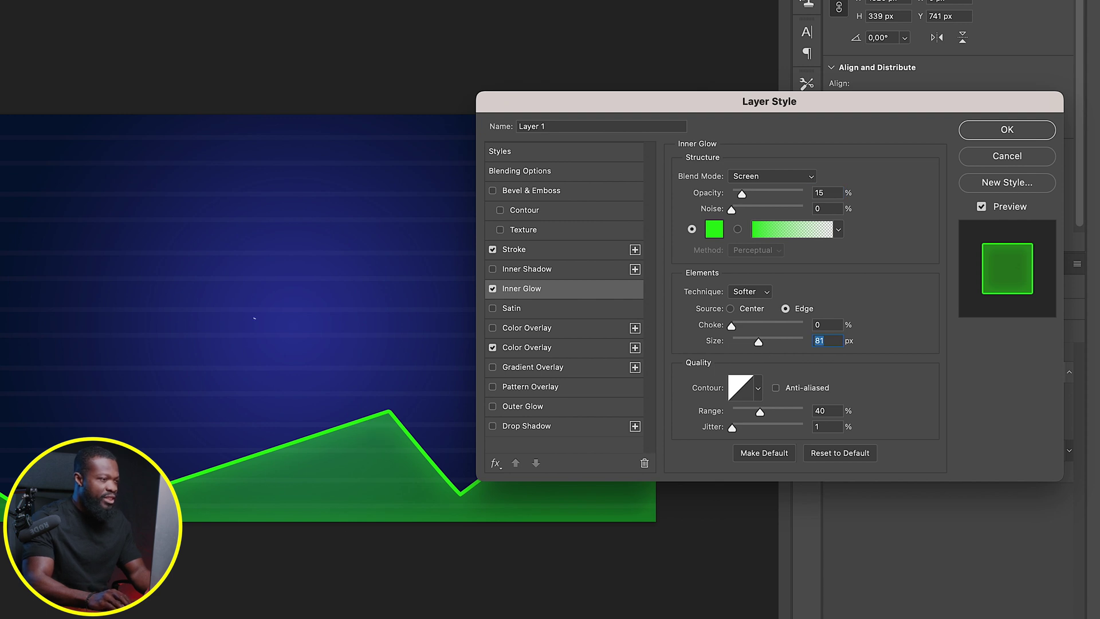
{"action": "left_click_drag", "start_coordinate": [758, 342], "coordinate": [744, 341]}
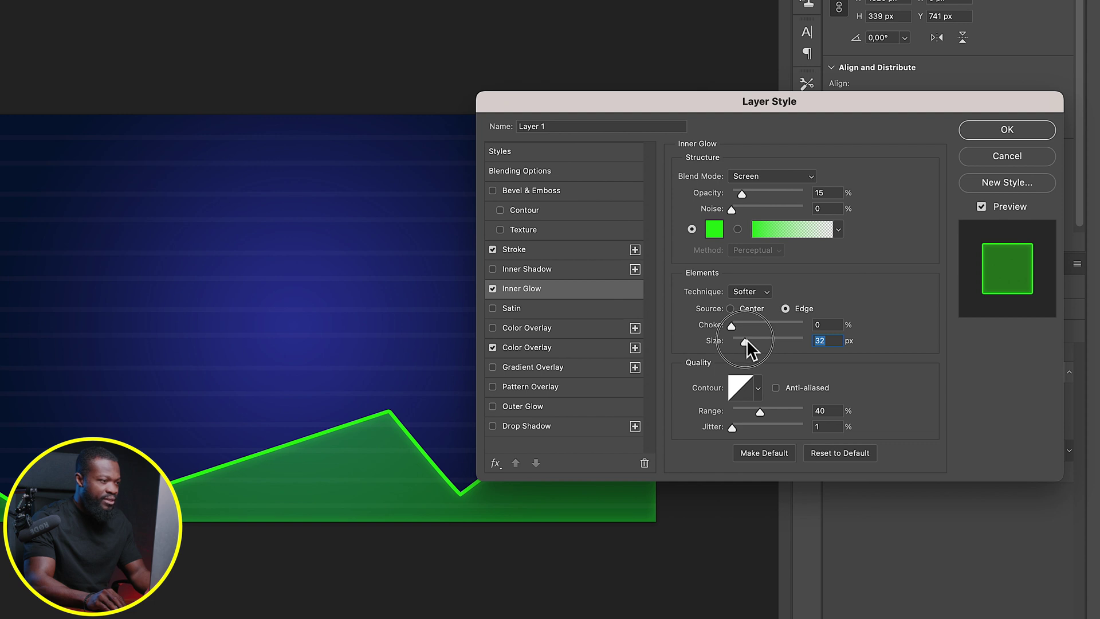
{"action": "left_click_drag", "start_coordinate": [747, 342], "coordinate": [745, 342]}
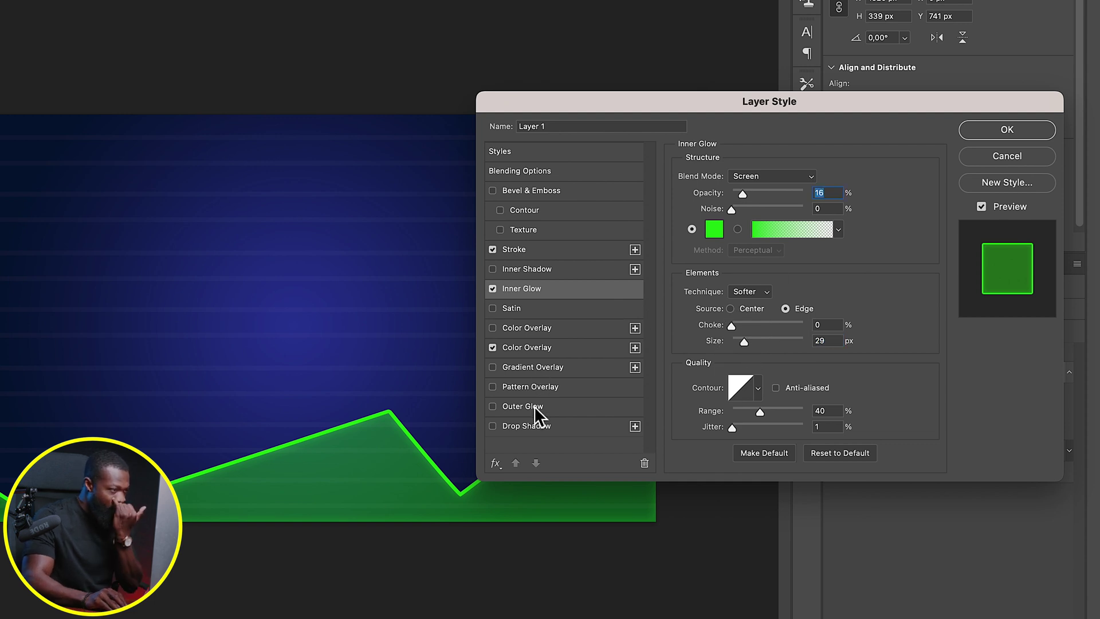
Add a green Outer Glow to the zigzag layer with a size of 32 px and about 24% opacity, and apply the layer style
{"action": "left_click", "coordinate": [493, 407]}
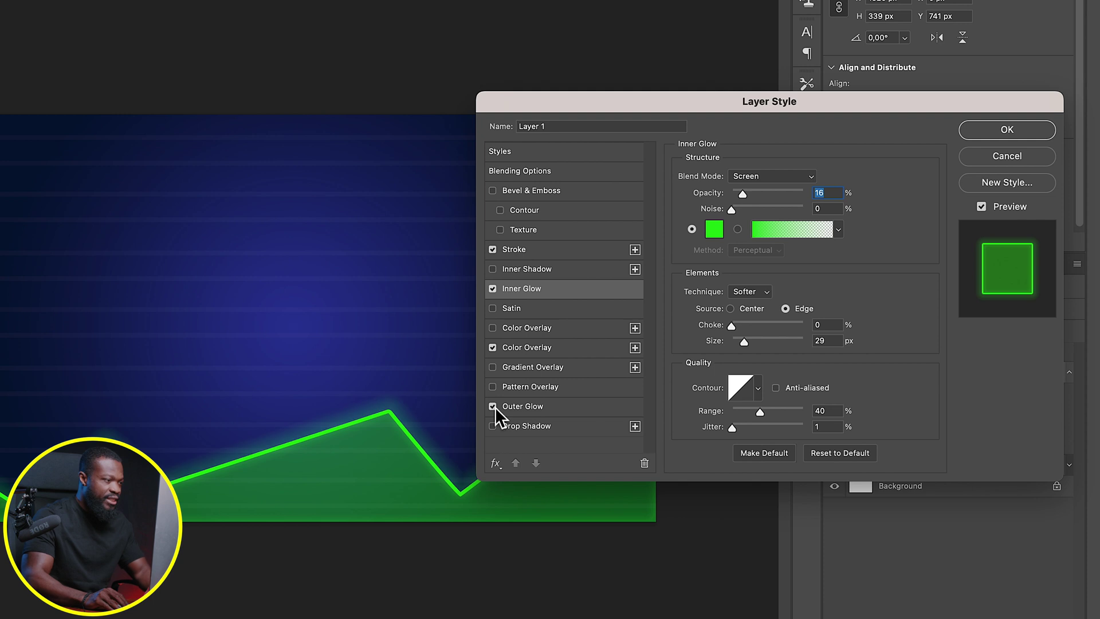
{"action": "left_click", "coordinate": [558, 408]}
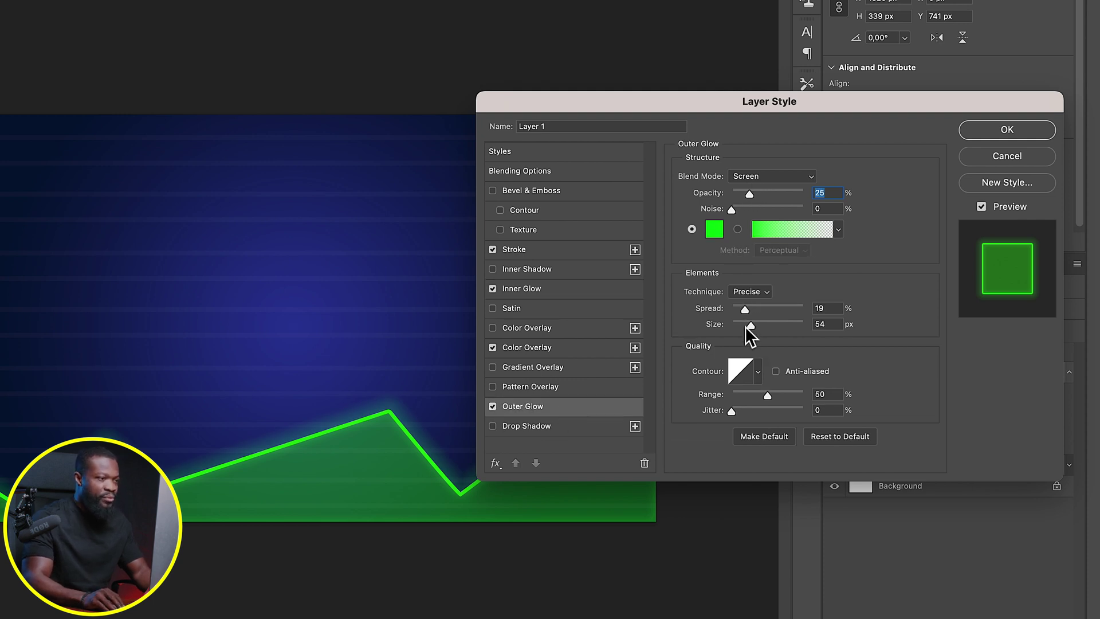
{"action": "mouse_move", "coordinate": [751, 328]}
{"action": "left_mouse_down"}
{"action": "mouse_move", "coordinate": [739, 327]}
{"action": "mouse_move", "coordinate": [750, 329]}
{"action": "left_mouse_up"}
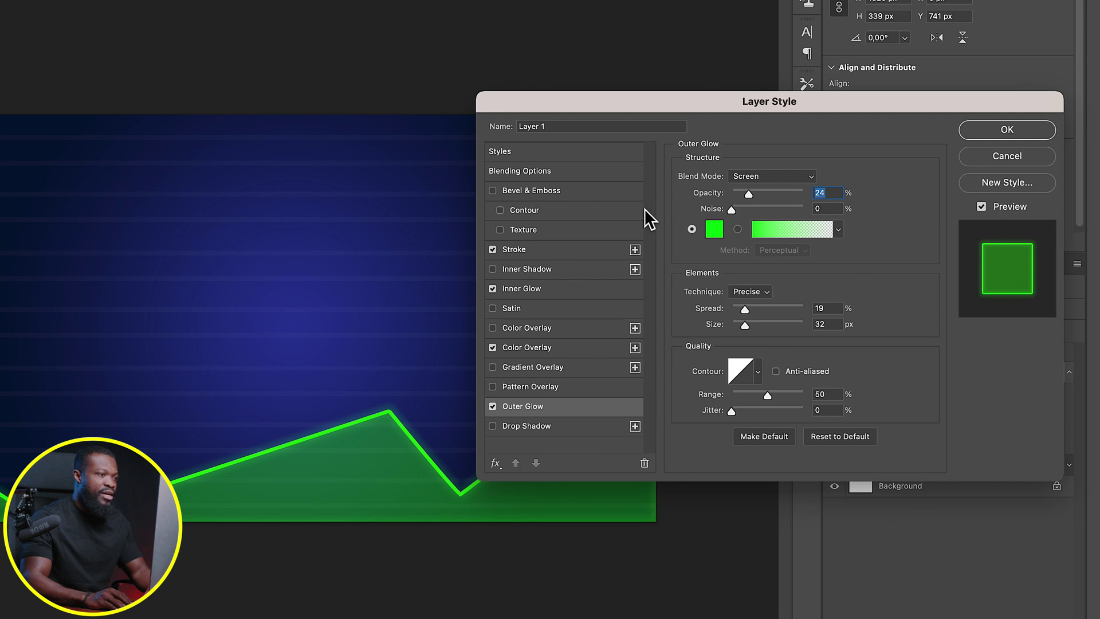
{"action": "left_click", "coordinate": [820, 193]}
{"action": "key", "text": "Down"}
{"action": "left_click", "coordinate": [1006, 130]}
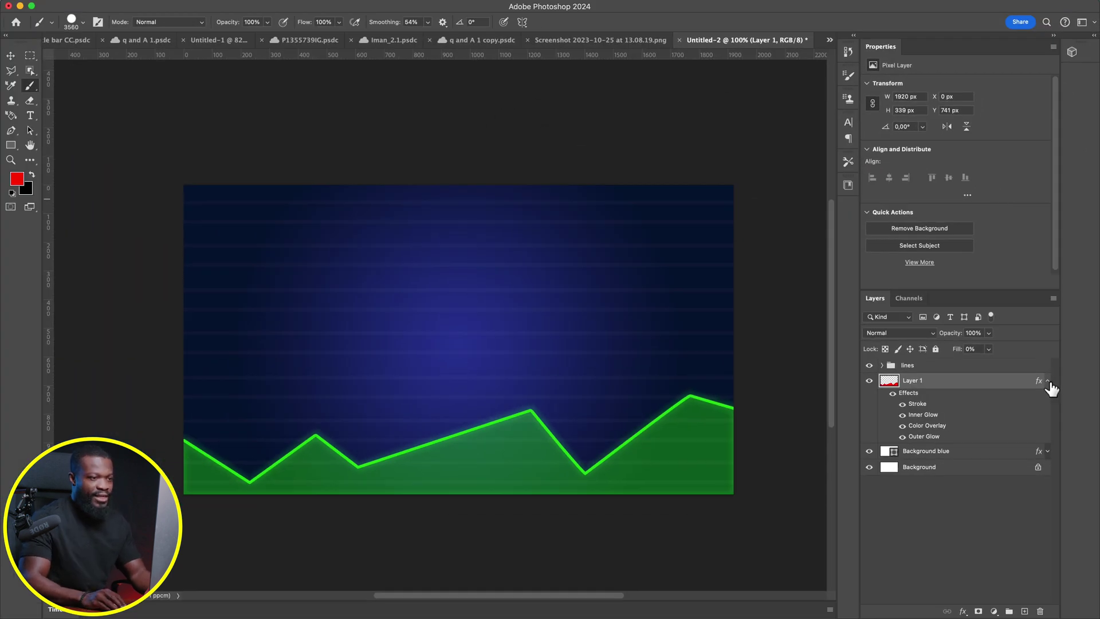
Collapse the zigzag layer's effects list and rename the layer as green arrow
{"action": "left_click", "coordinate": [1048, 381]}
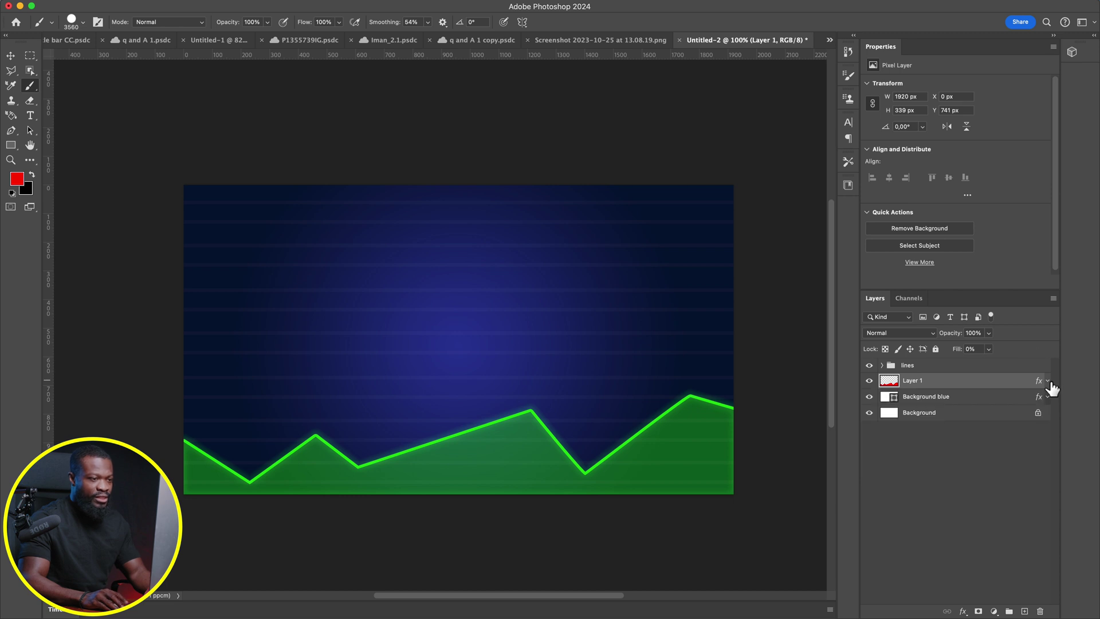
{"action": "double_click", "coordinate": [912, 383]}
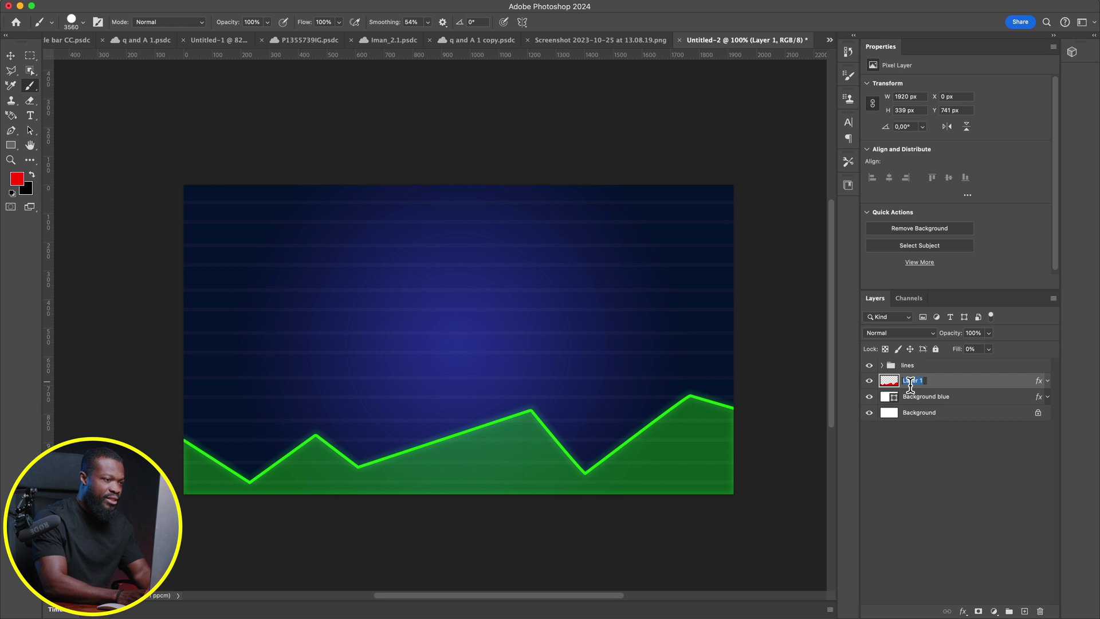
{"action": "type", "text": "green arro"}
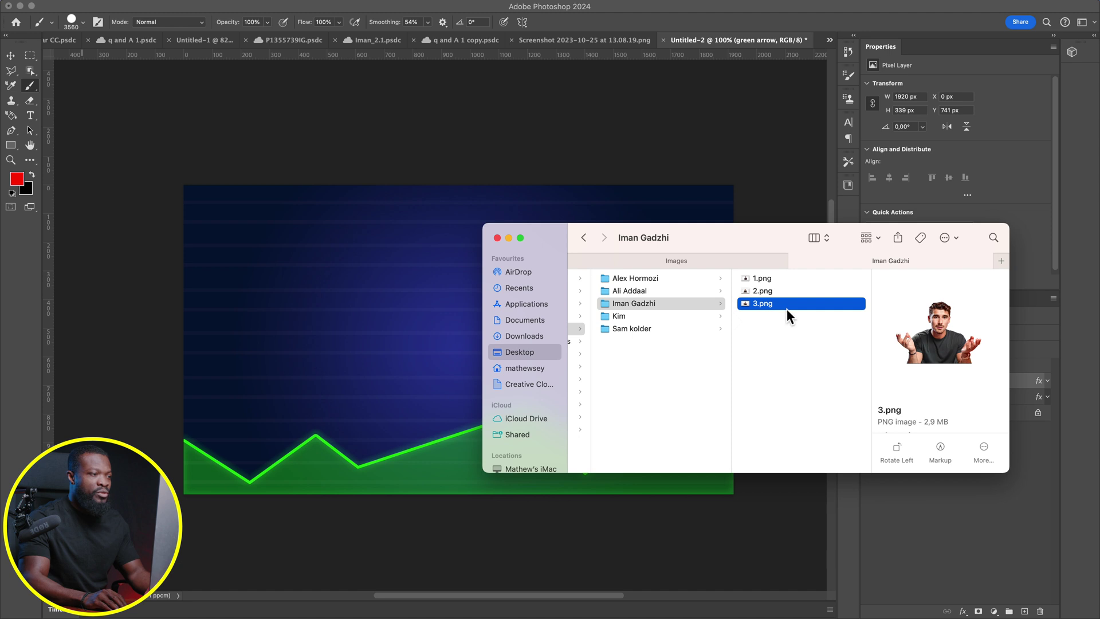
Place the cut-out portrait 3.png from the Iman Gadzhi folder on the canvas and move its layer above the lines group
{"action": "left_click_drag", "start_coordinate": [796, 305], "coordinate": [402, 349]}
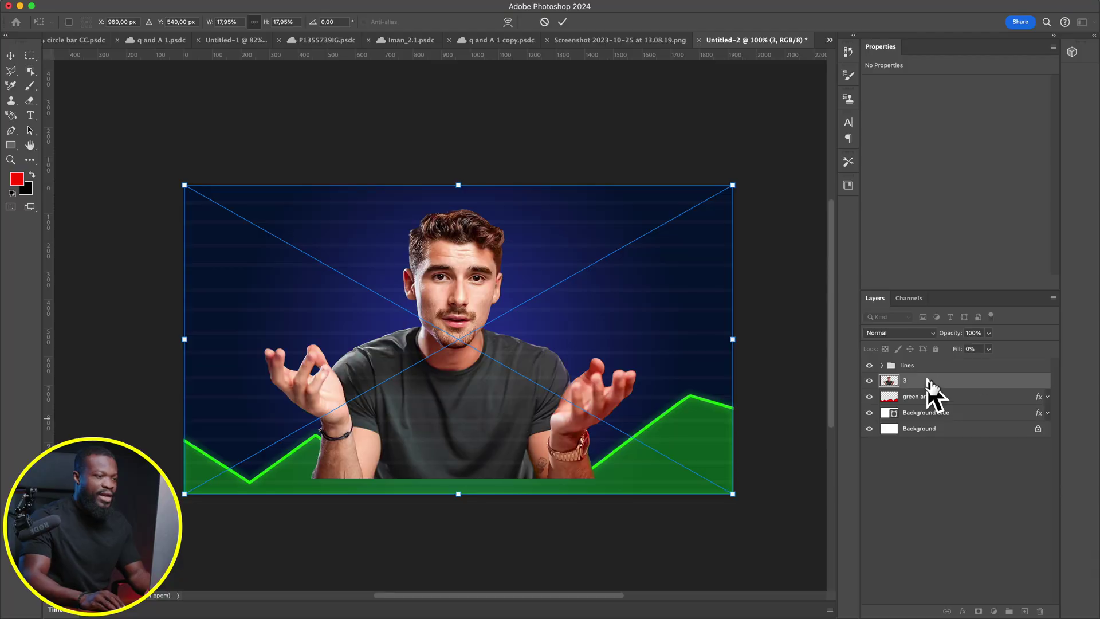
{"action": "key", "text": "Return"}
{"action": "left_click_drag", "start_coordinate": [931, 384], "coordinate": [934, 367]}
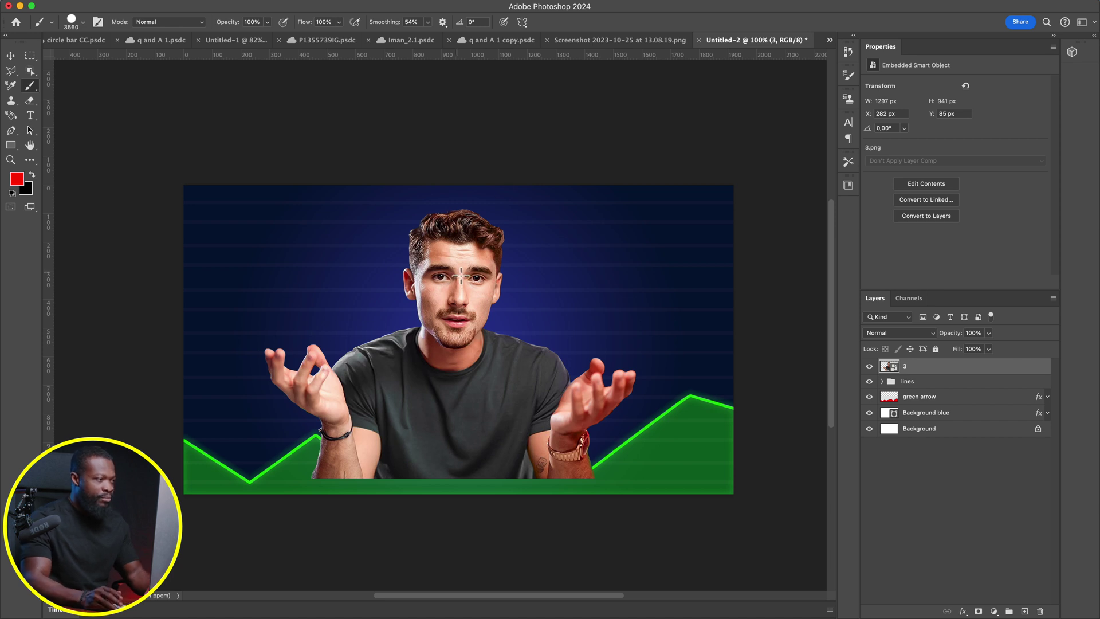
Rename the portrait layer as Iman
{"action": "scroll", "coordinate": [459, 272], "scroll_direction": "down", "scroll_amount": 2}
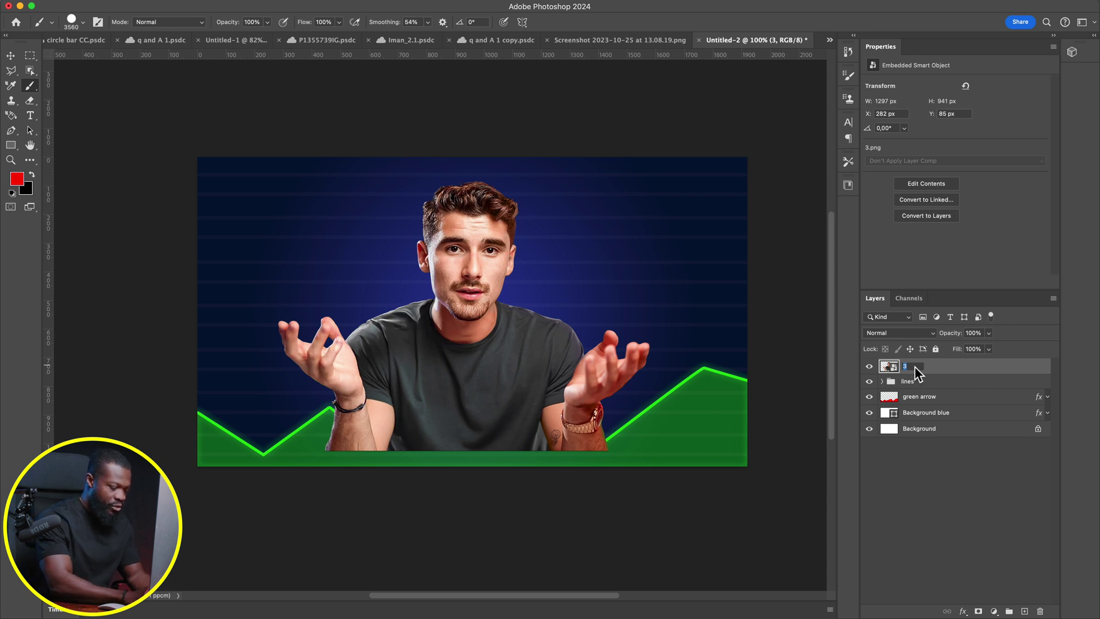
{"action": "type", "text": "an"}
{"action": "key", "text": "Return"}
Enlarge the portrait to about 2220 × 1611 px and move it down so the lower body extends below the canvas, head near the centre
{"action": "left_click", "coordinate": [10, 55]}
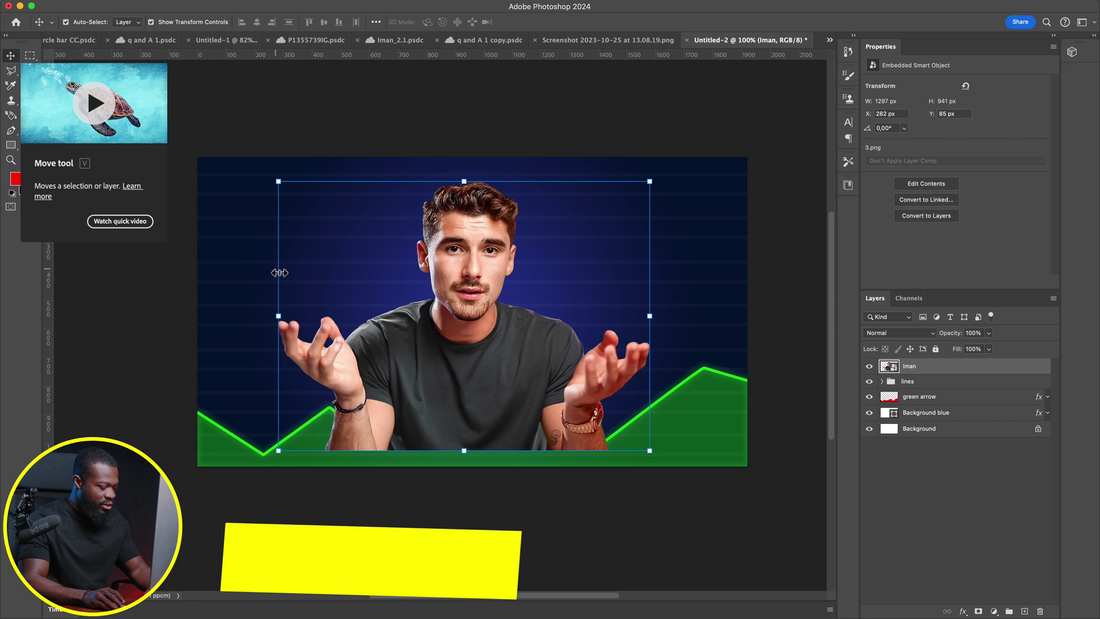
{"action": "left_click_drag", "start_coordinate": [413, 315], "coordinate": [414, 360]}
{"action": "key", "text": "super+t"}
{"action": "left_click_drag", "start_coordinate": [651, 225], "coordinate": [825, 183]}
{"action": "left_click_drag", "start_coordinate": [470, 300], "coordinate": [453, 392]}
{"action": "left_click", "coordinate": [208, 251]}
{"action": "key", "text": "super+minus"}
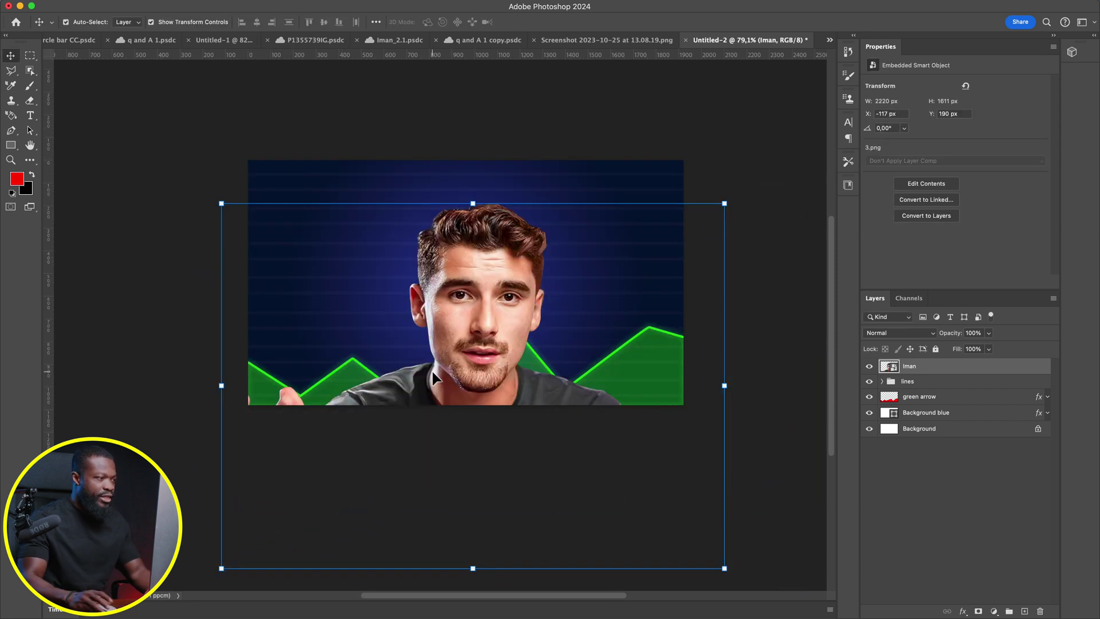
{"action": "scroll", "coordinate": [486, 259], "scroll_direction": "up", "scroll_amount": 1}
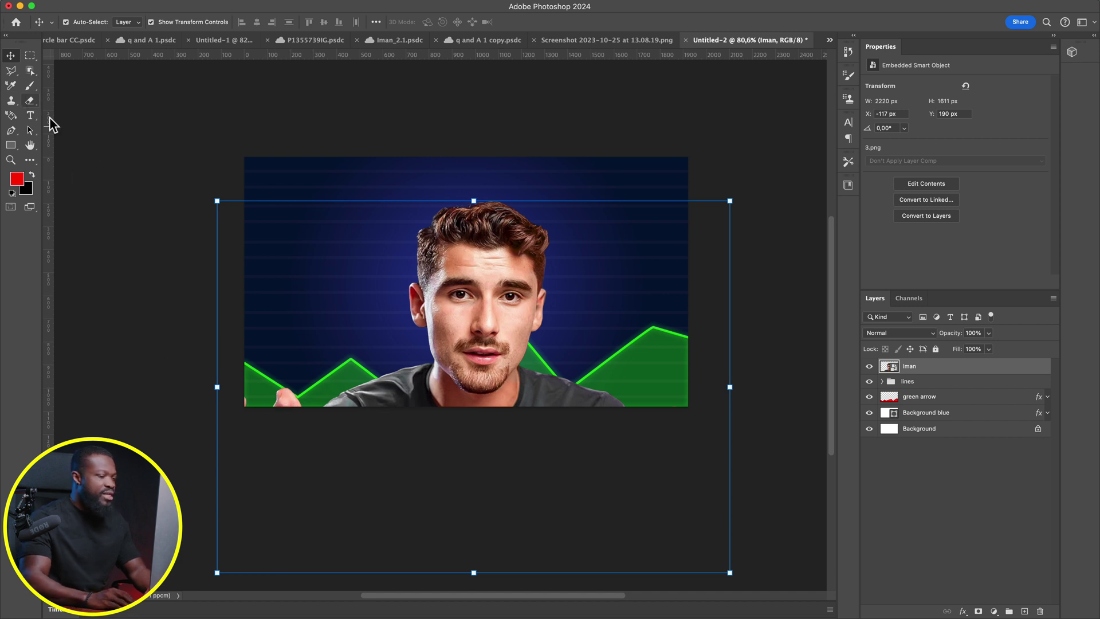
Rasterize the Iman layer and activate the Eraser tool in Block mode
{"action": "right_click", "coordinate": [940, 374]}
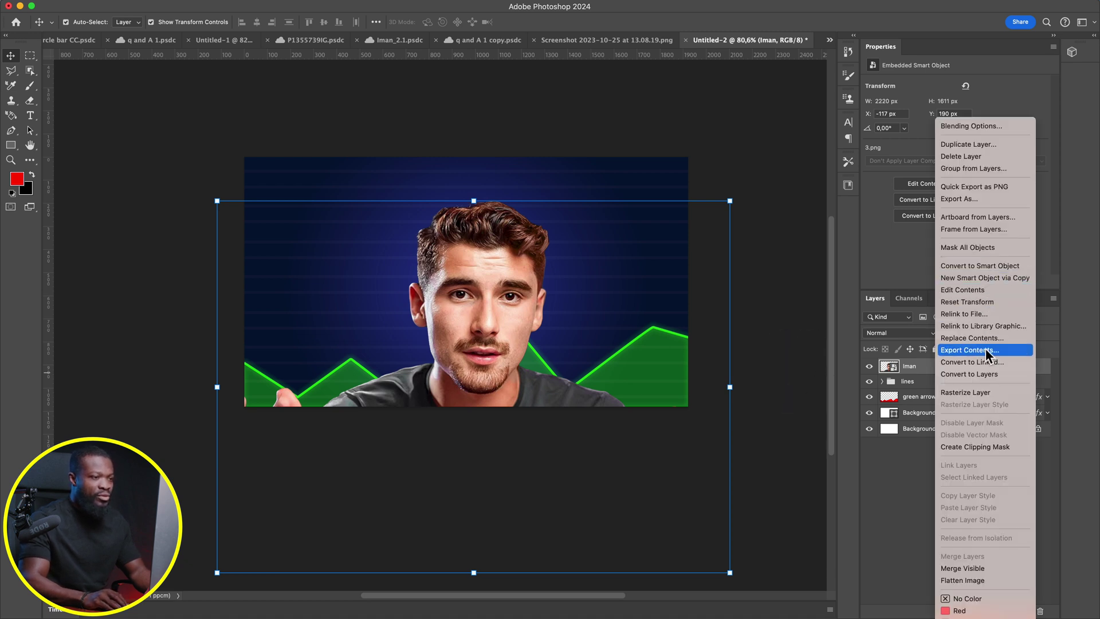
{"action": "left_click", "coordinate": [981, 394]}
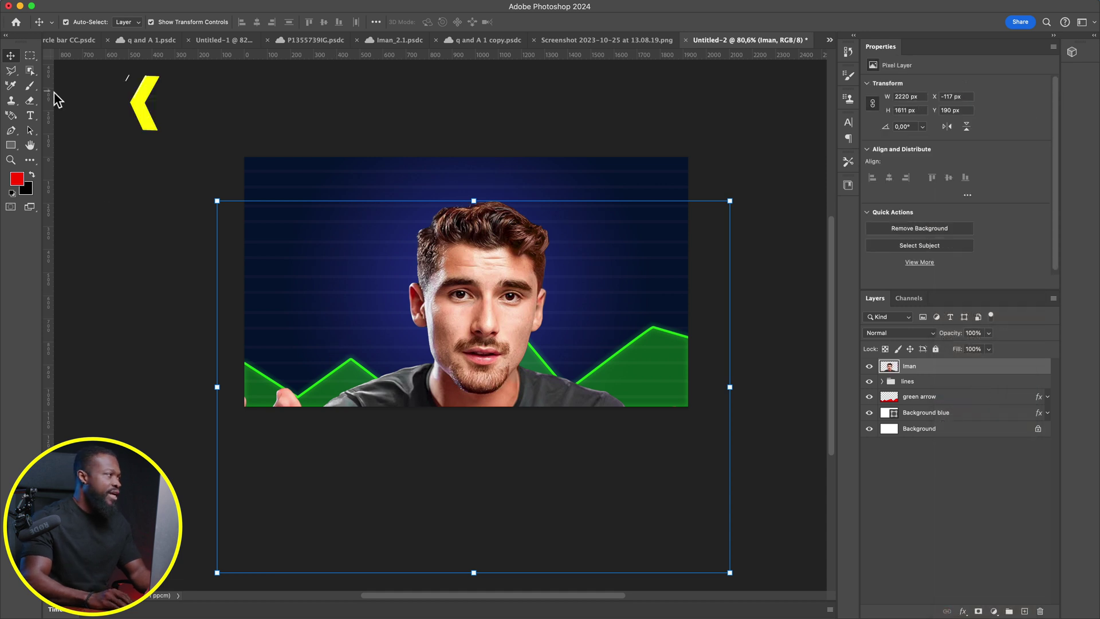
{"action": "left_click", "coordinate": [30, 102]}
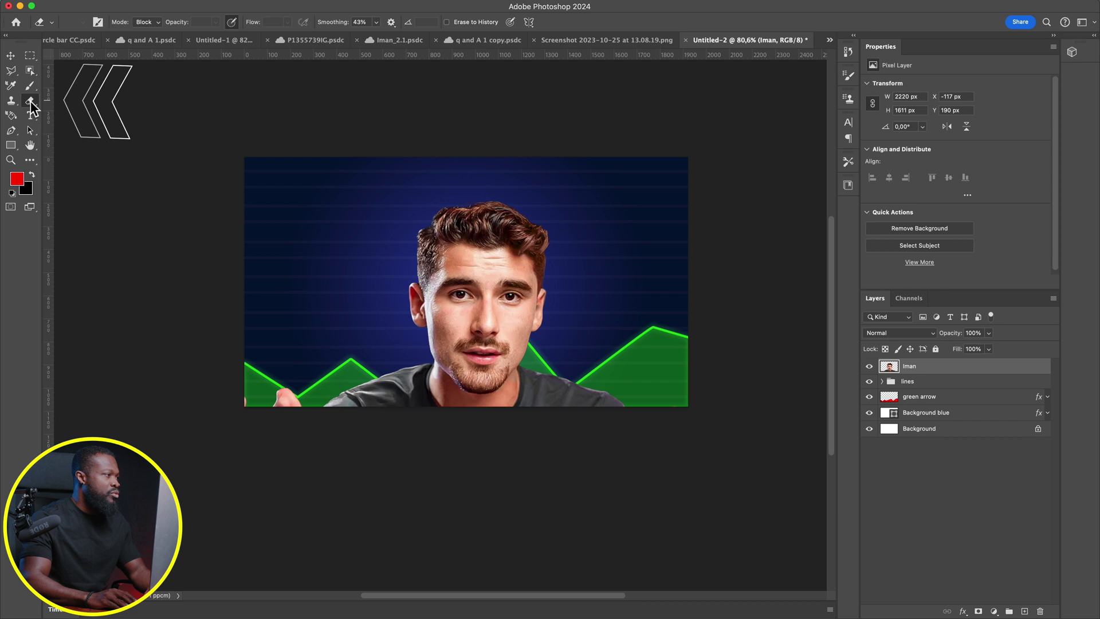
{"action": "left_click", "coordinate": [147, 23]}
{"action": "left_click", "coordinate": [148, 23]}
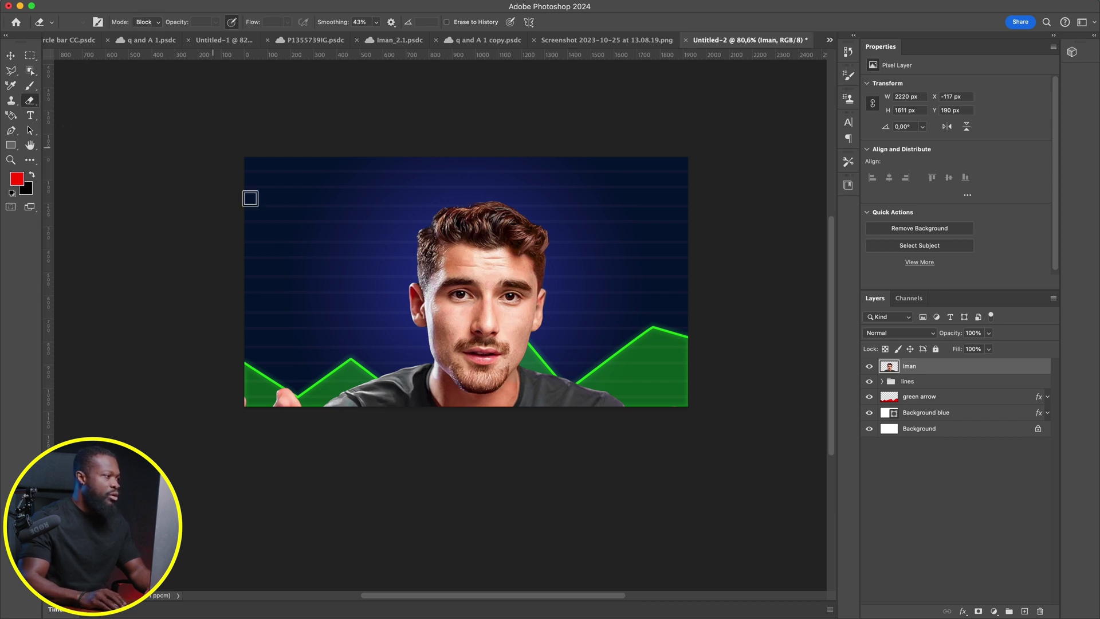
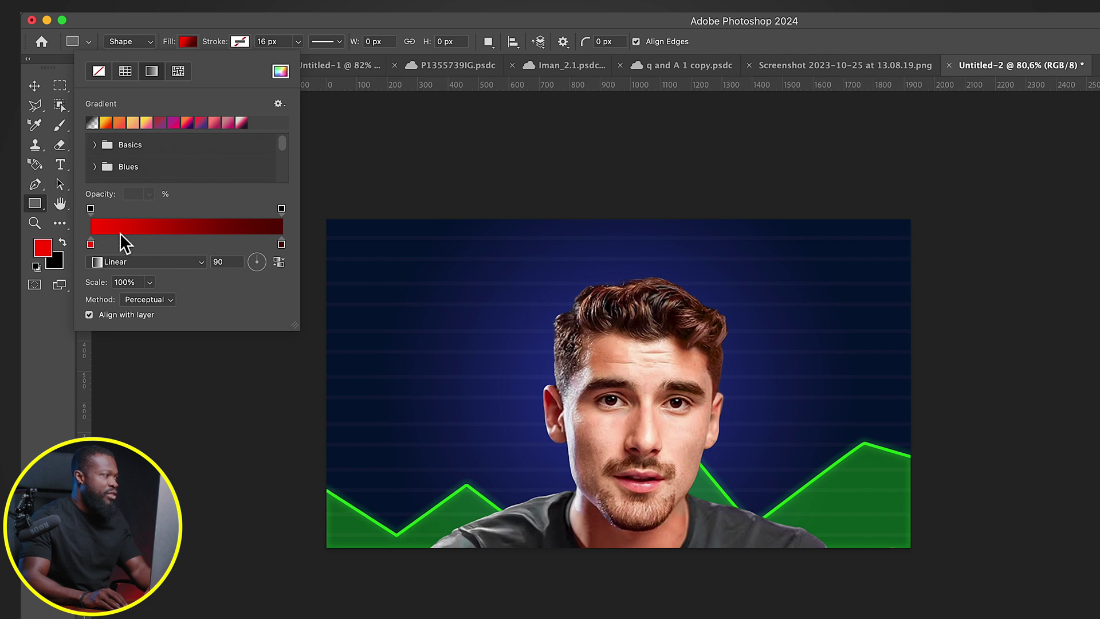
Set the rectangle fill's linear gradient stops to bright red ff0101 and dark red 3f0303
{"action": "double_click", "coordinate": [90, 245]}
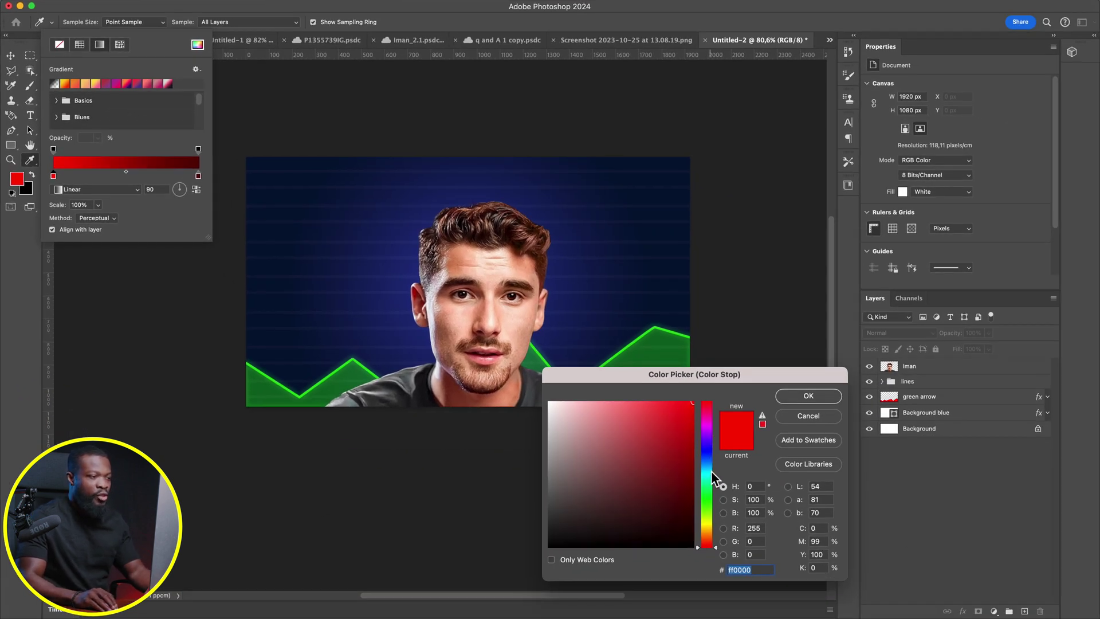
{"action": "left_click", "coordinate": [698, 407]}
{"action": "left_click_drag", "start_coordinate": [697, 406], "coordinate": [695, 403]}
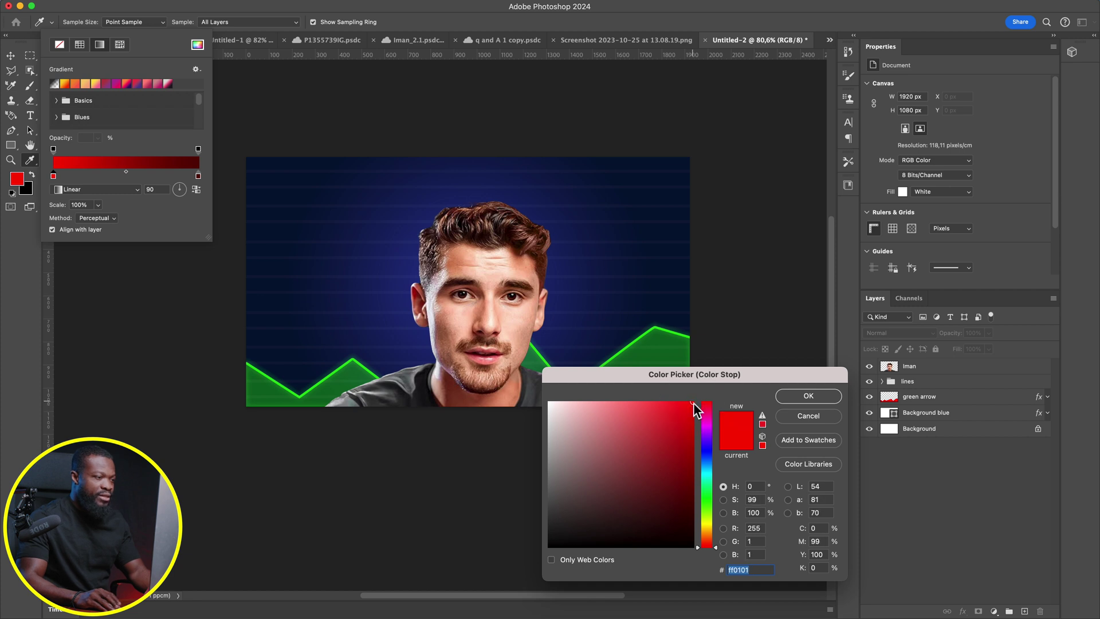
{"action": "left_click", "coordinate": [805, 402]}
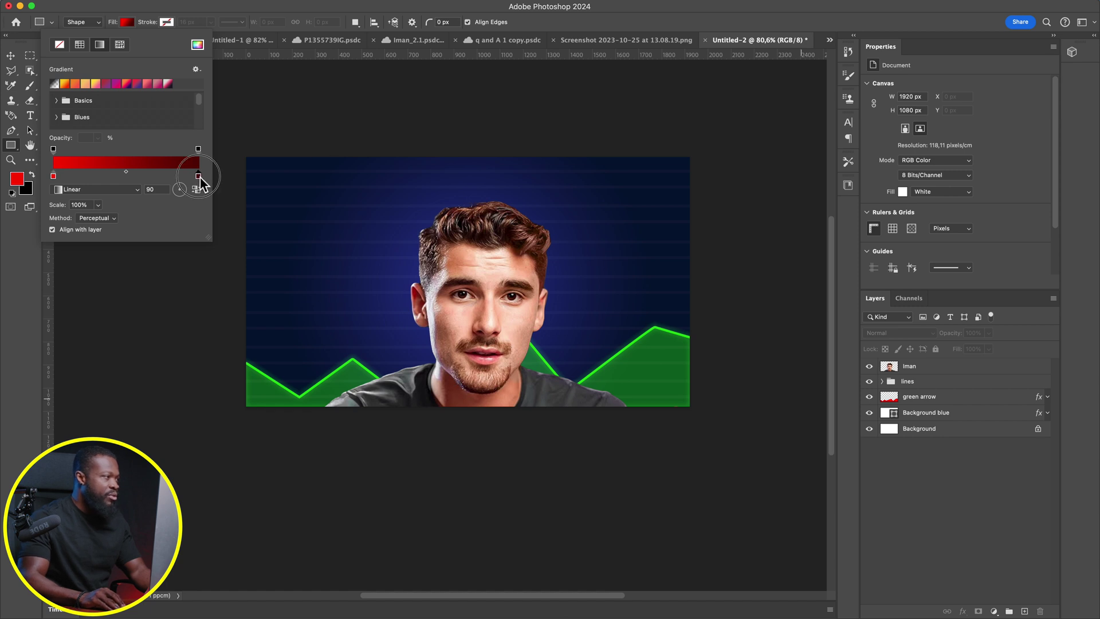
{"action": "double_click", "coordinate": [198, 176]}
{"action": "left_click_drag", "start_coordinate": [690, 503], "coordinate": [691, 514]}
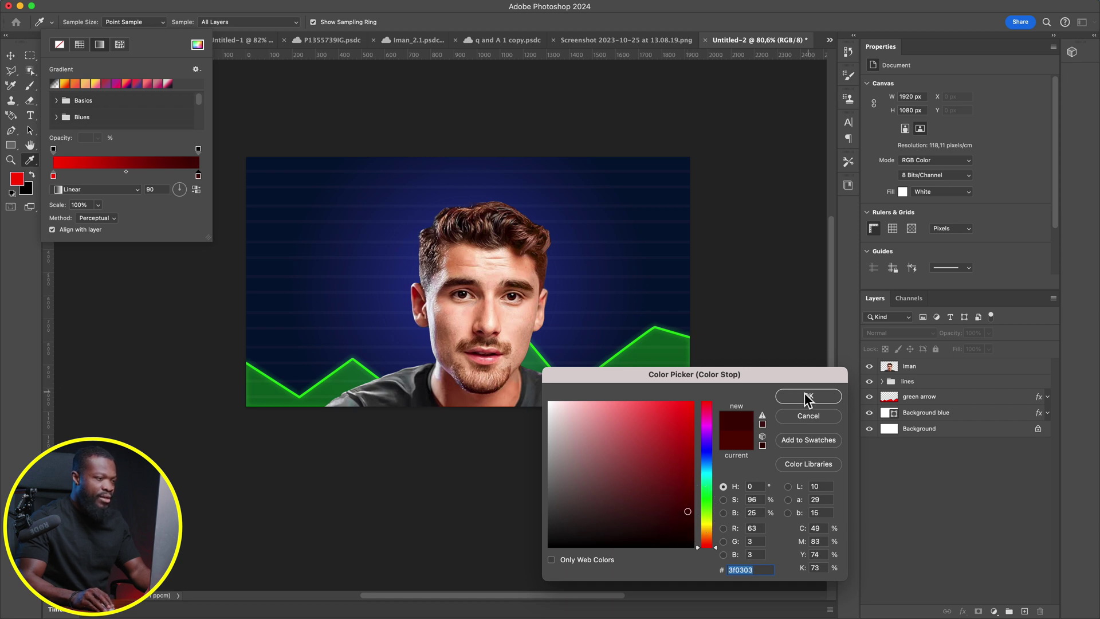
{"action": "left_click", "coordinate": [808, 396]}
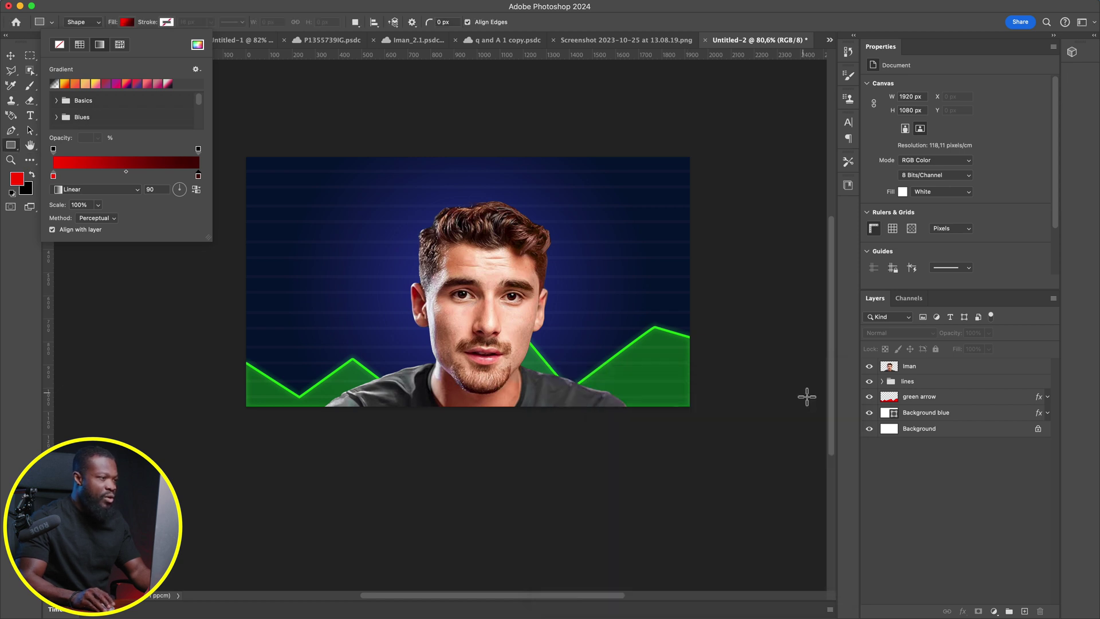
Draw a rectangle about 1921 × 260 px across the canvas's upper edge and move its layer below the Iman layer
{"action": "left_click", "coordinate": [127, 23]}
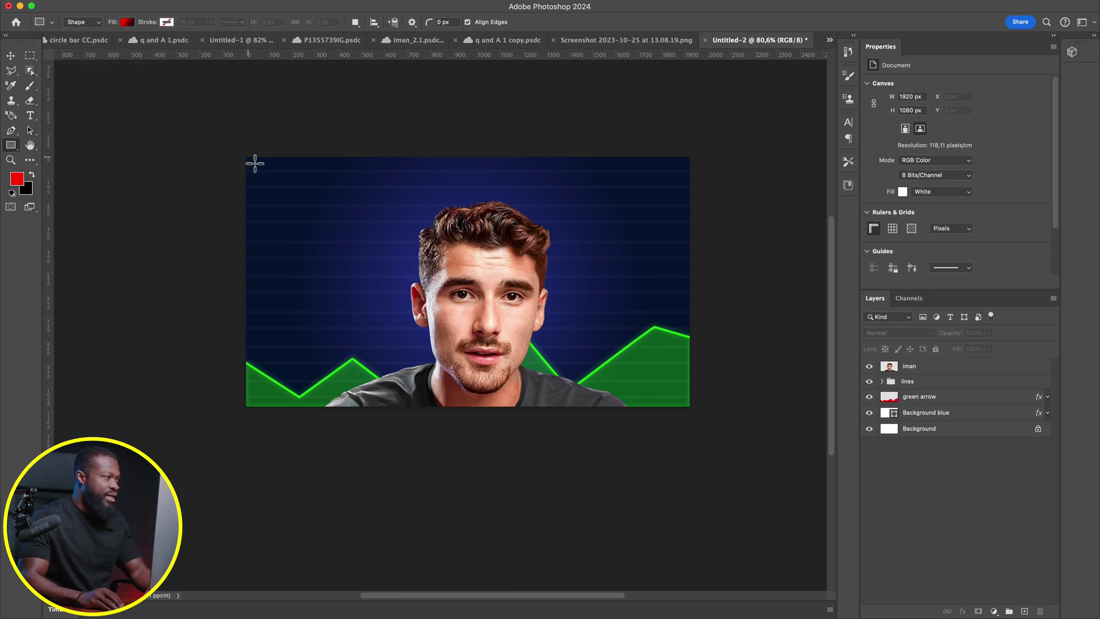
{"action": "left_click_drag", "start_coordinate": [250, 162], "coordinate": [692, 220]}
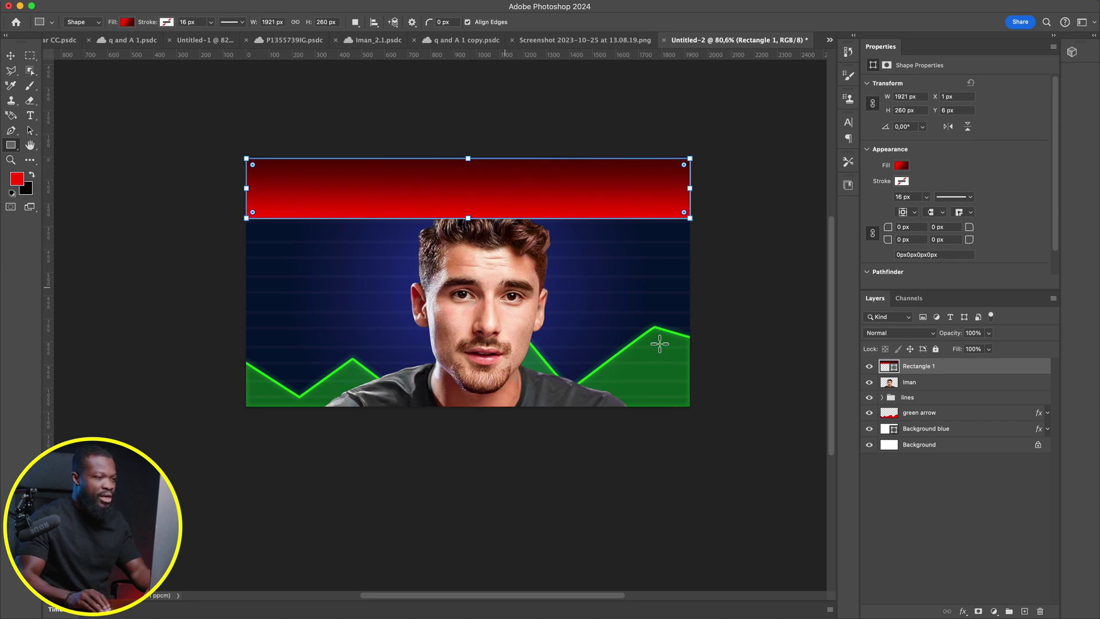
{"action": "left_click_drag", "start_coordinate": [953, 373], "coordinate": [951, 385]}
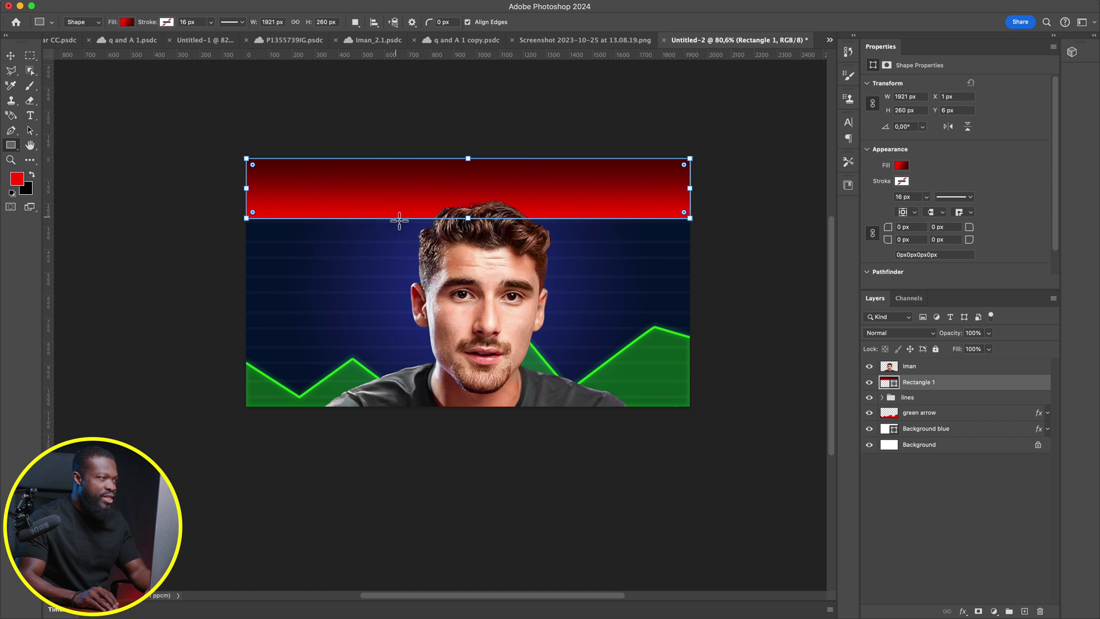
Recolour the rectangle's gradient so its first stop is dark red and its last stop is bright red ff0000
{"action": "left_click", "coordinate": [126, 23]}
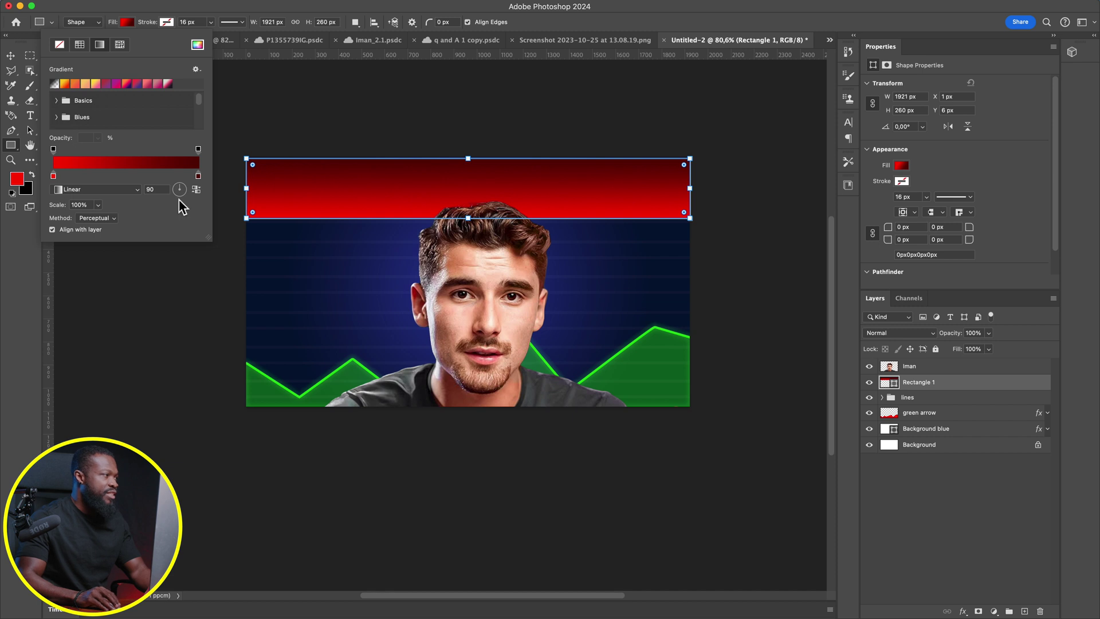
{"action": "double_click", "coordinate": [53, 176]}
{"action": "left_click_drag", "start_coordinate": [693, 408], "coordinate": [686, 510]}
{"action": "left_click", "coordinate": [808, 396]}
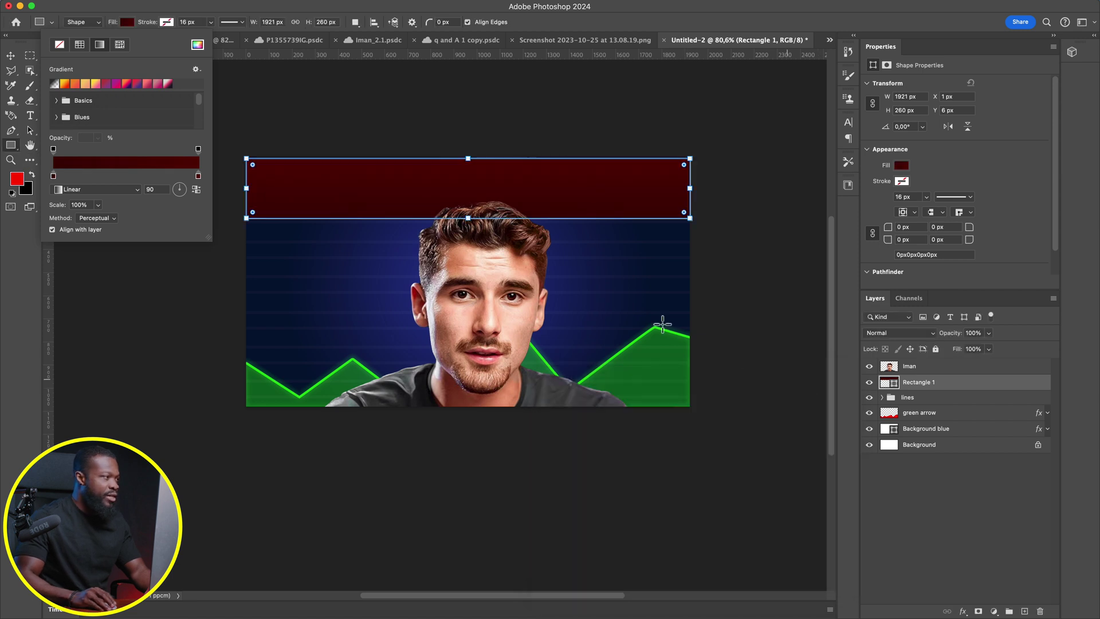
{"action": "double_click", "coordinate": [197, 175]}
{"action": "left_click_drag", "start_coordinate": [691, 453], "coordinate": [698, 400]}
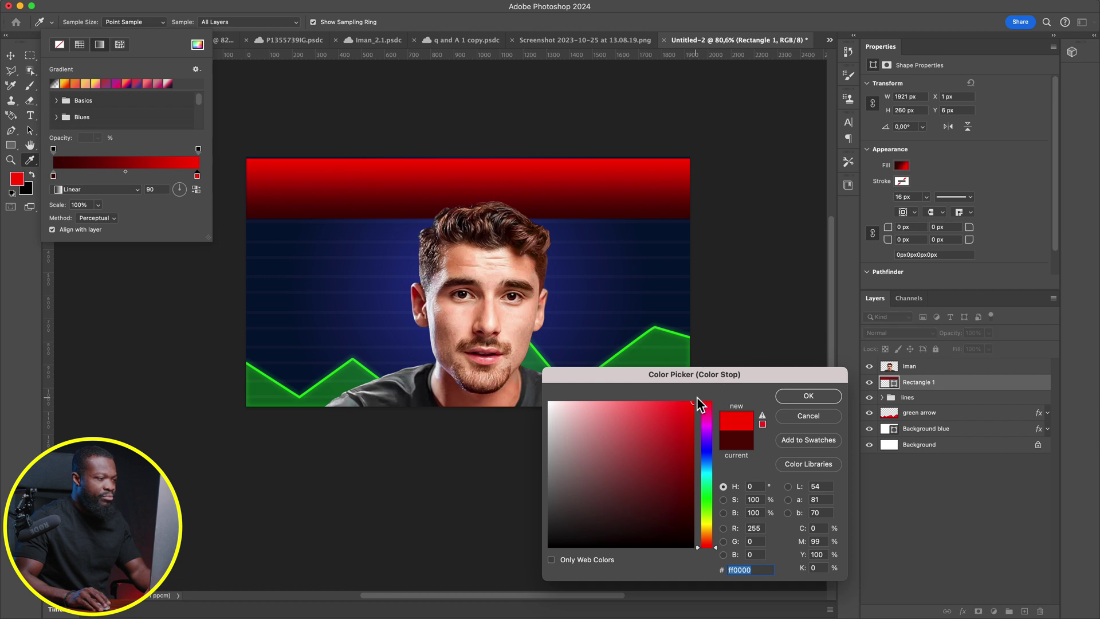
{"action": "left_click", "coordinate": [805, 398]}
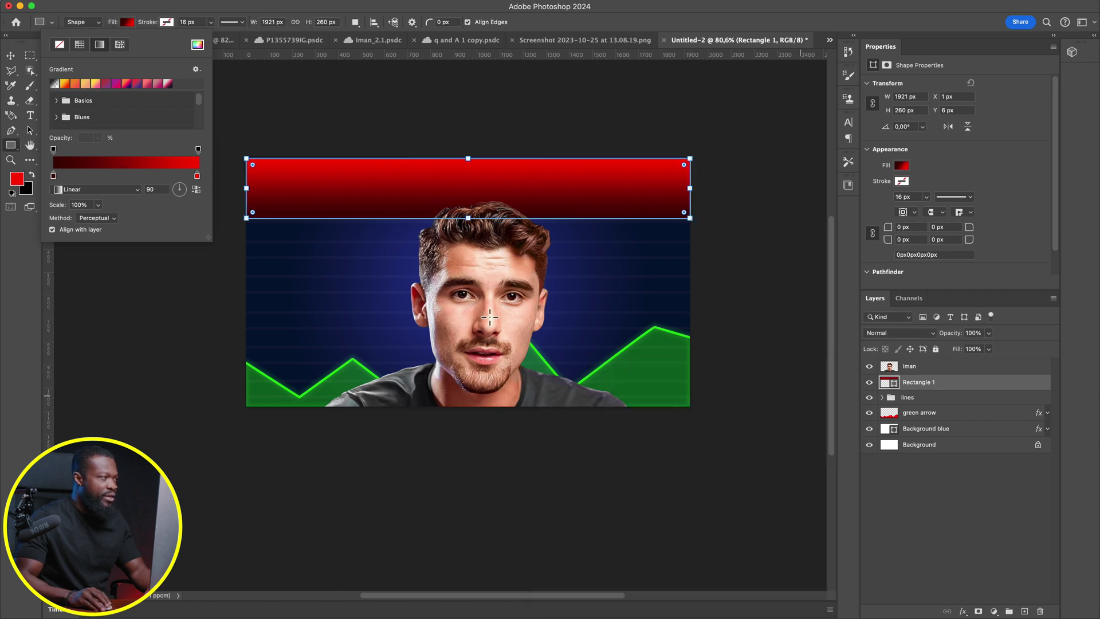
{"action": "left_click", "coordinate": [132, 23]}
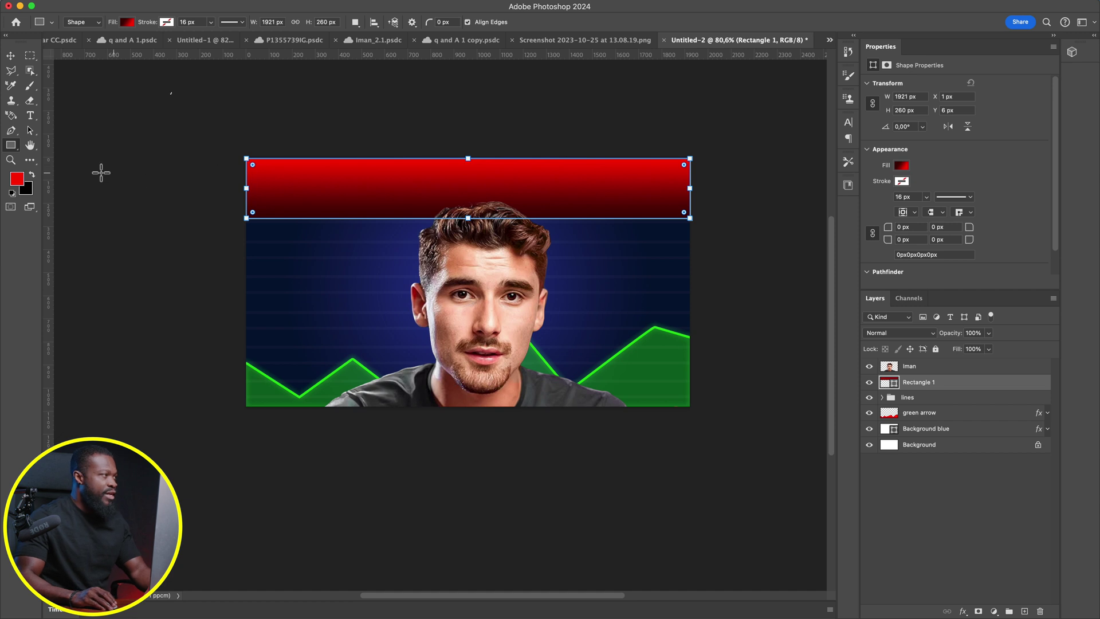
Add the text TIME FOR TRUTH in Montserrat Black Italic on the blue background left of the portrait's face
{"action": "left_click", "coordinate": [31, 117]}
{"action": "left_click", "coordinate": [339, 298]}
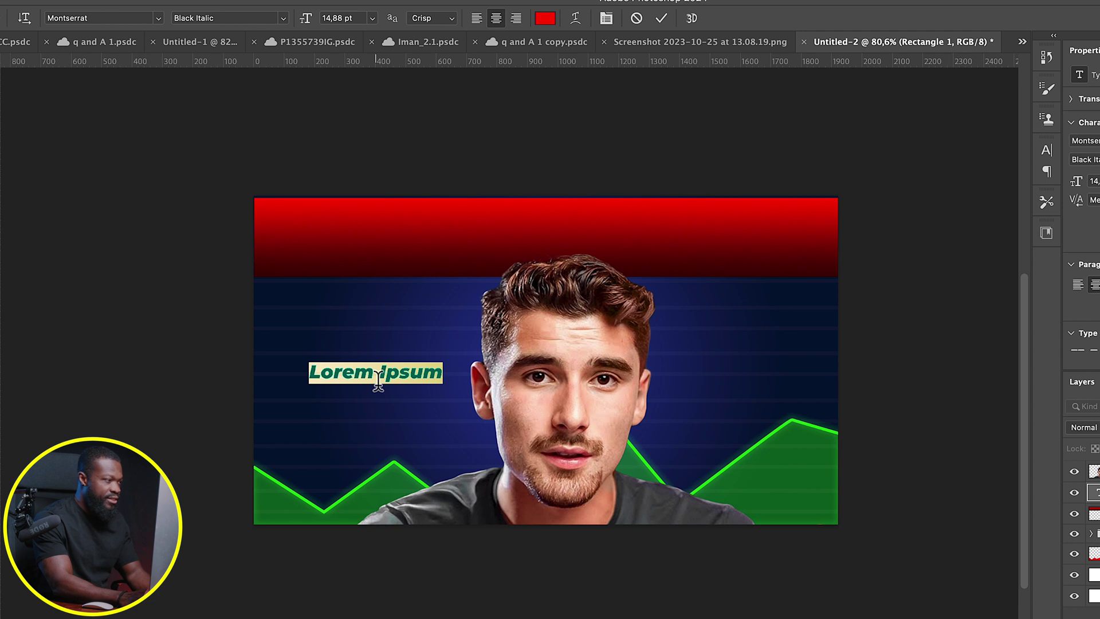
{"action": "key", "text": "BackSpace"}
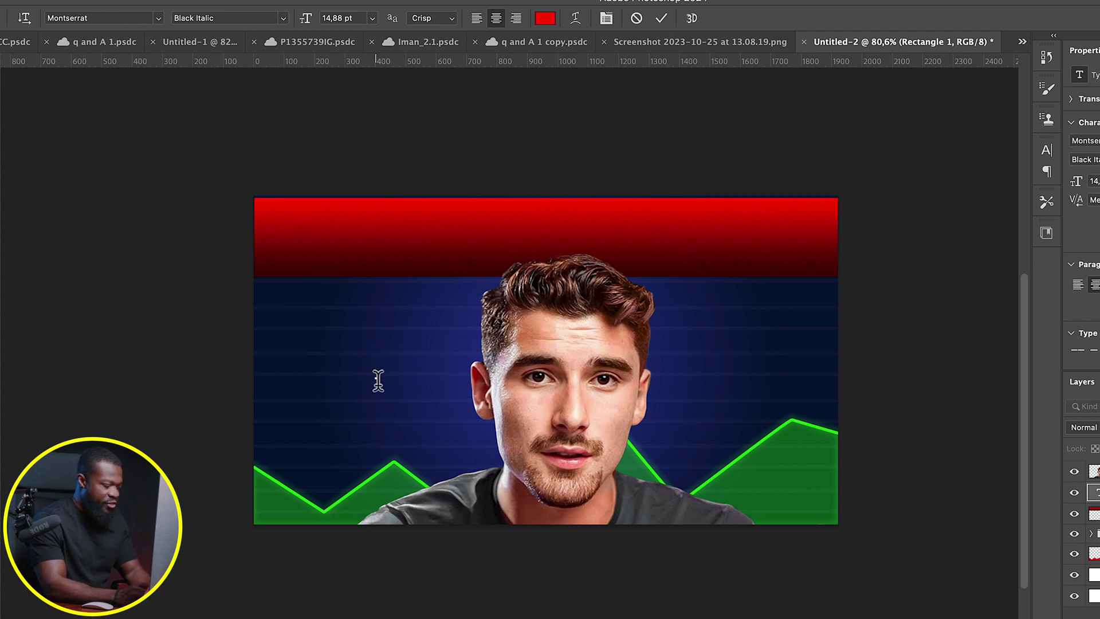
{"action": "type", "text": "TIME FOR THRUTH"}
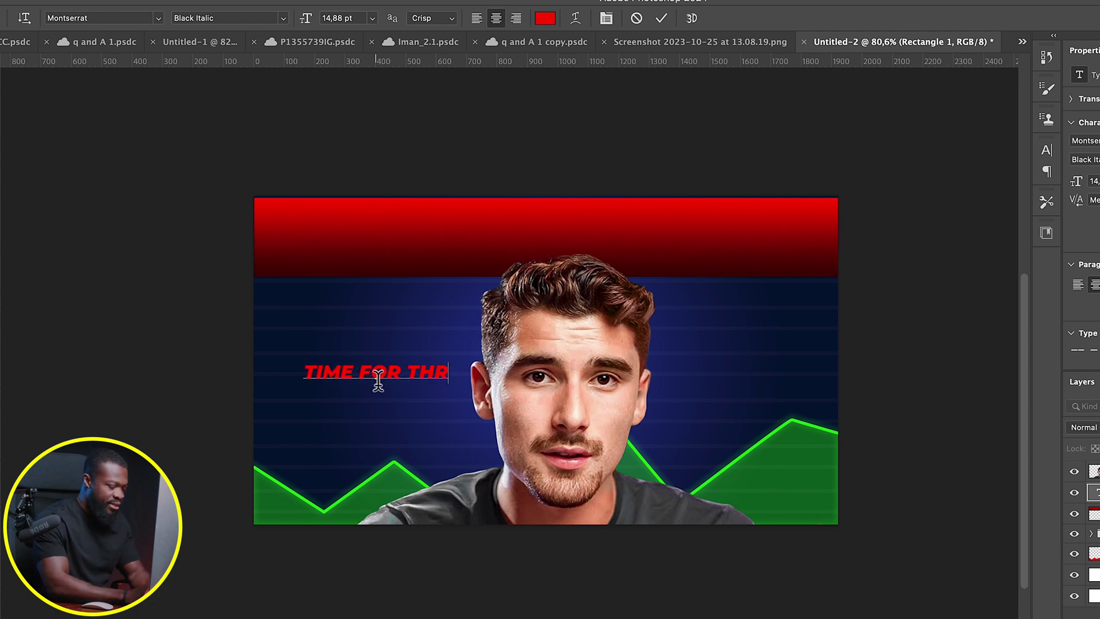
Colour the whole headline text white (ffffff)
{"action": "left_click_drag", "start_coordinate": [285, 372], "coordinate": [471, 373]}
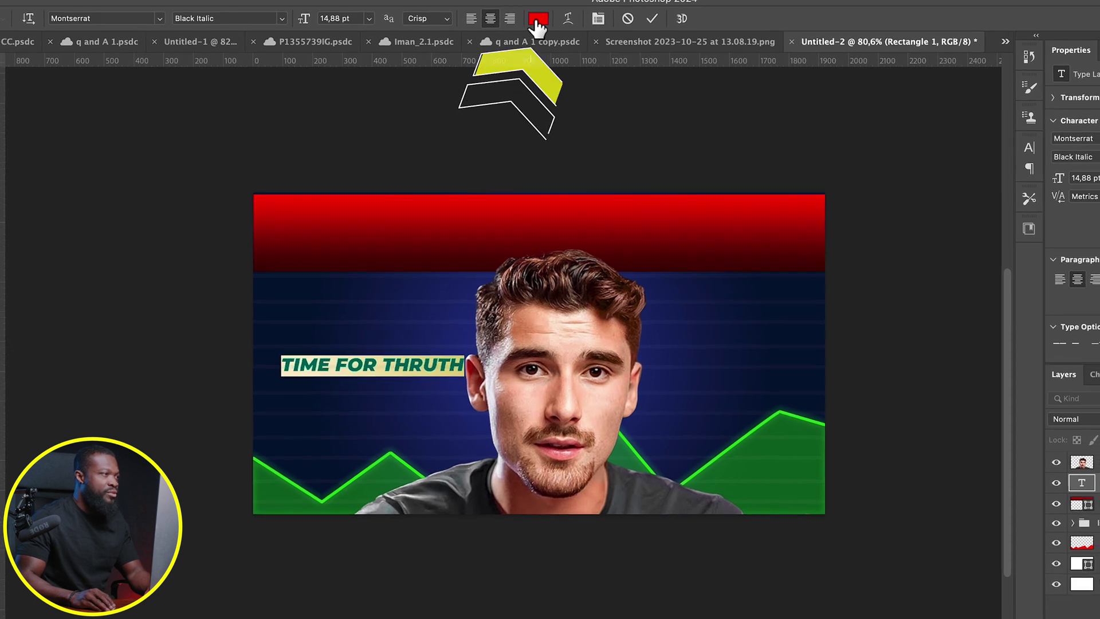
{"action": "left_click", "coordinate": [544, 18]}
{"action": "left_click_drag", "start_coordinate": [633, 469], "coordinate": [548, 417]}
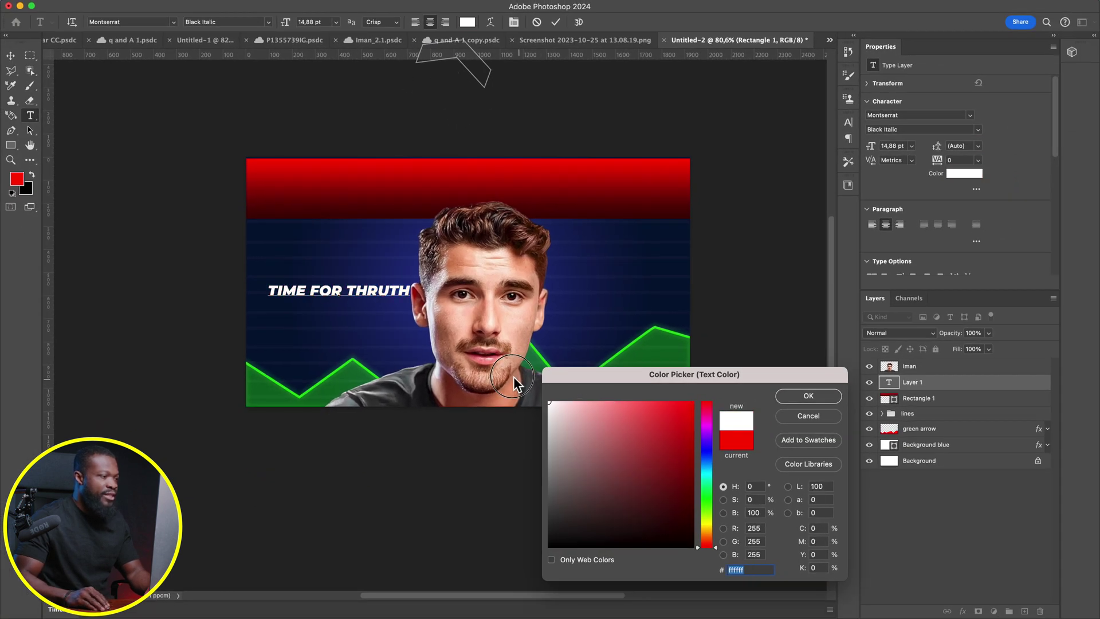
{"action": "left_click", "coordinate": [808, 396]}
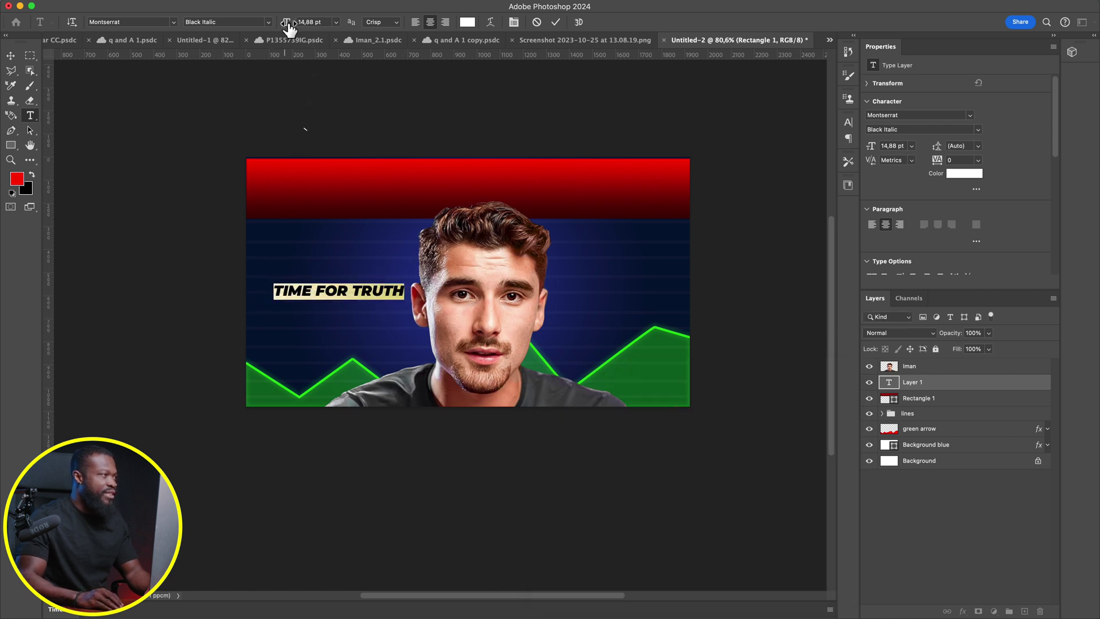
Set the headline's font size to 43 pt and move it onto the red banner
{"action": "left_click_drag", "start_coordinate": [290, 29], "coordinate": [307, 26]}
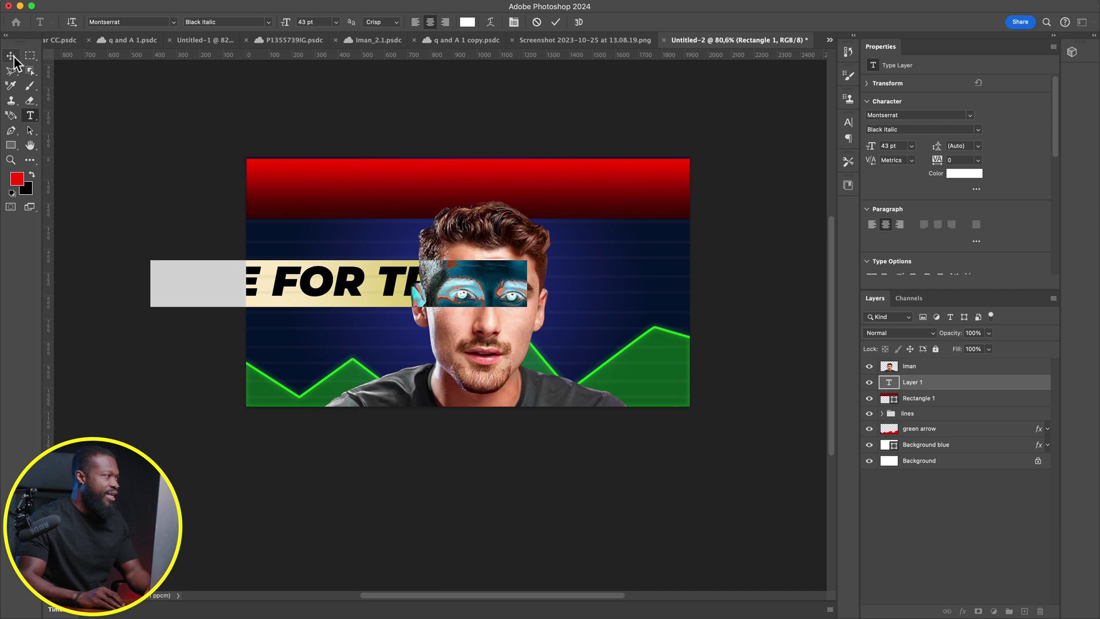
{"action": "left_click", "coordinate": [11, 56]}
{"action": "left_click_drag", "start_coordinate": [187, 279], "coordinate": [324, 195]}
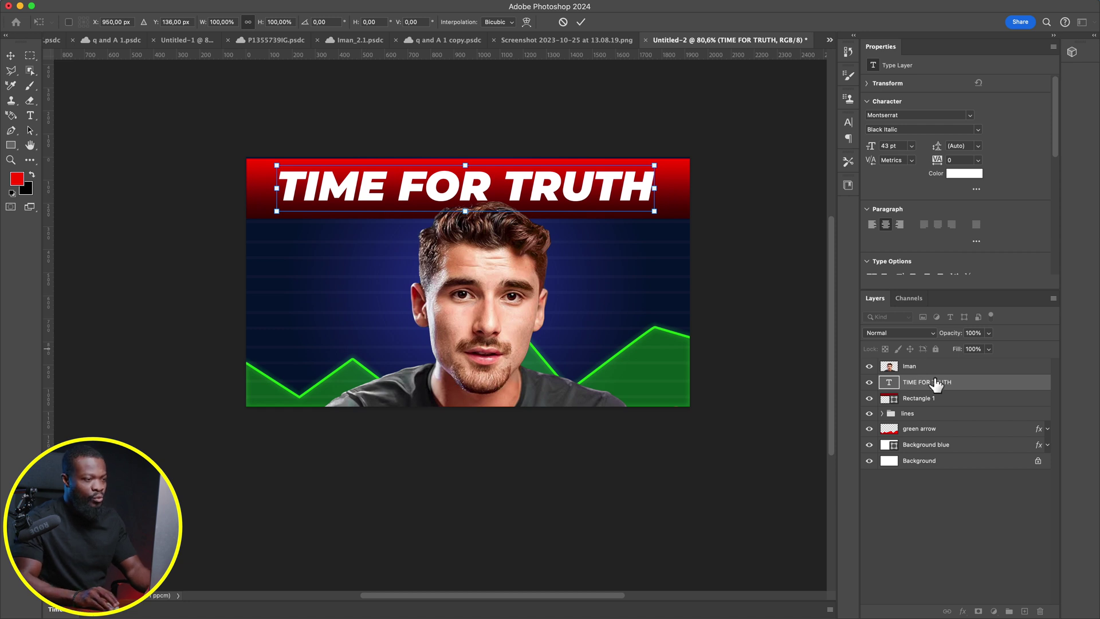
Select the TIME FOR TRUTH and Rectangle 1 layers together and align them on their horizontal and vertical centres
{"action": "left_click", "coordinate": [982, 390]}
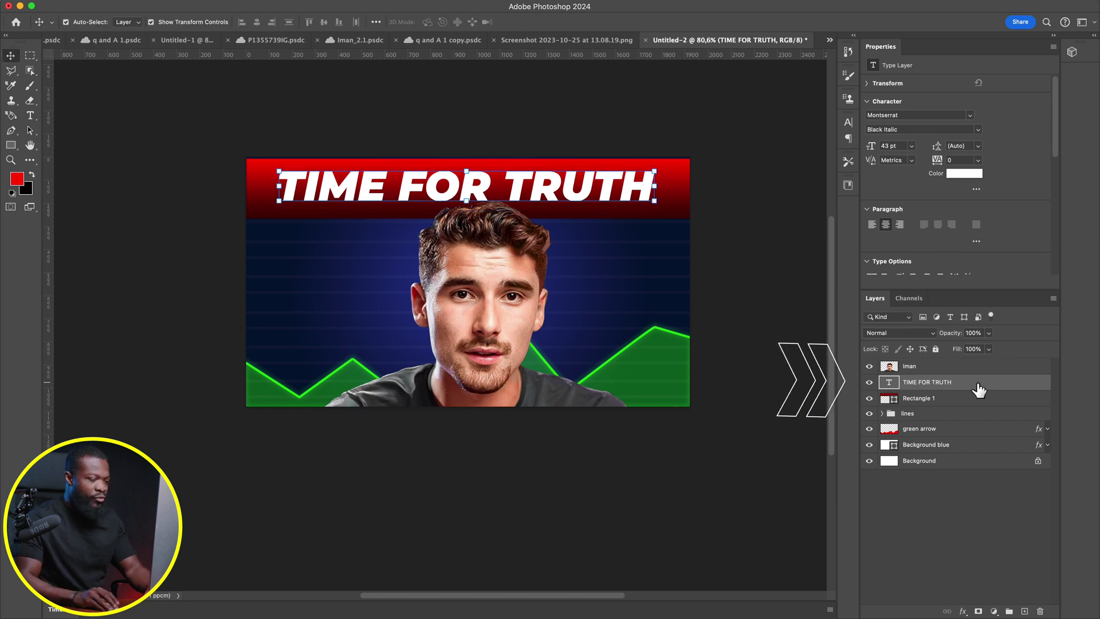
{"action": "key", "text": "super"}
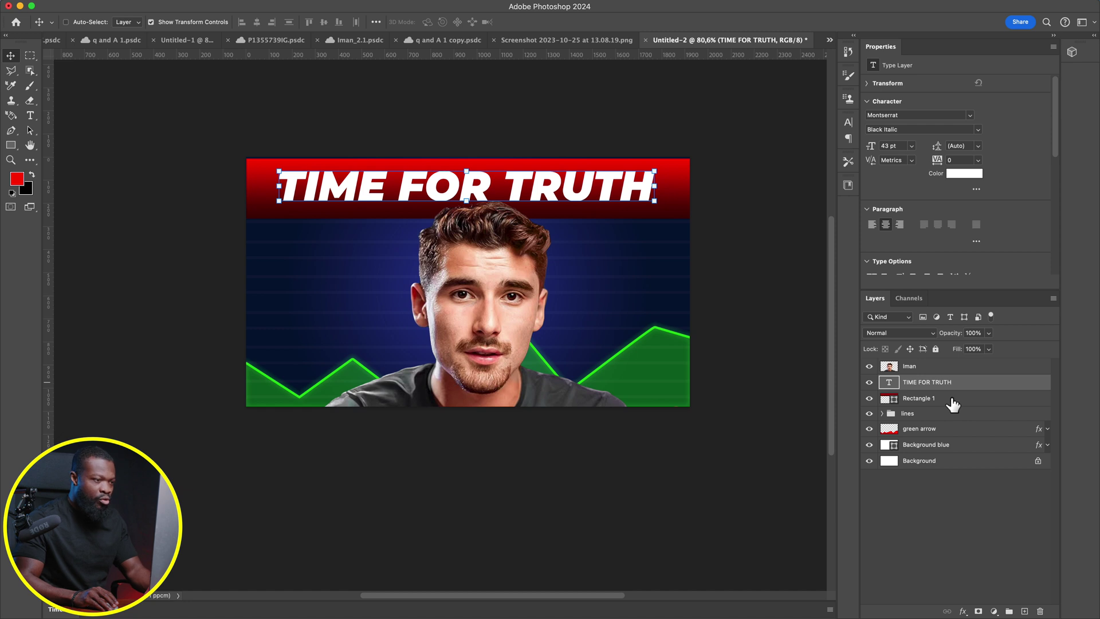
{"action": "left_click", "coordinate": [943, 399], "text": "super"}
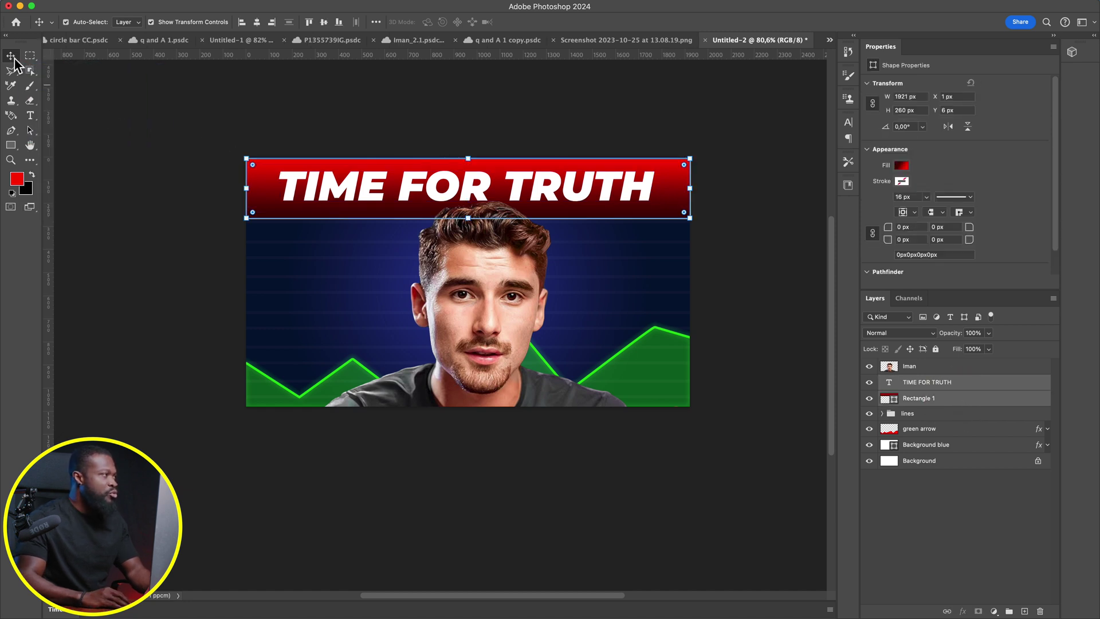
{"action": "scroll", "coordinate": [468, 280], "scroll_direction": "left", "scroll_amount": 2}
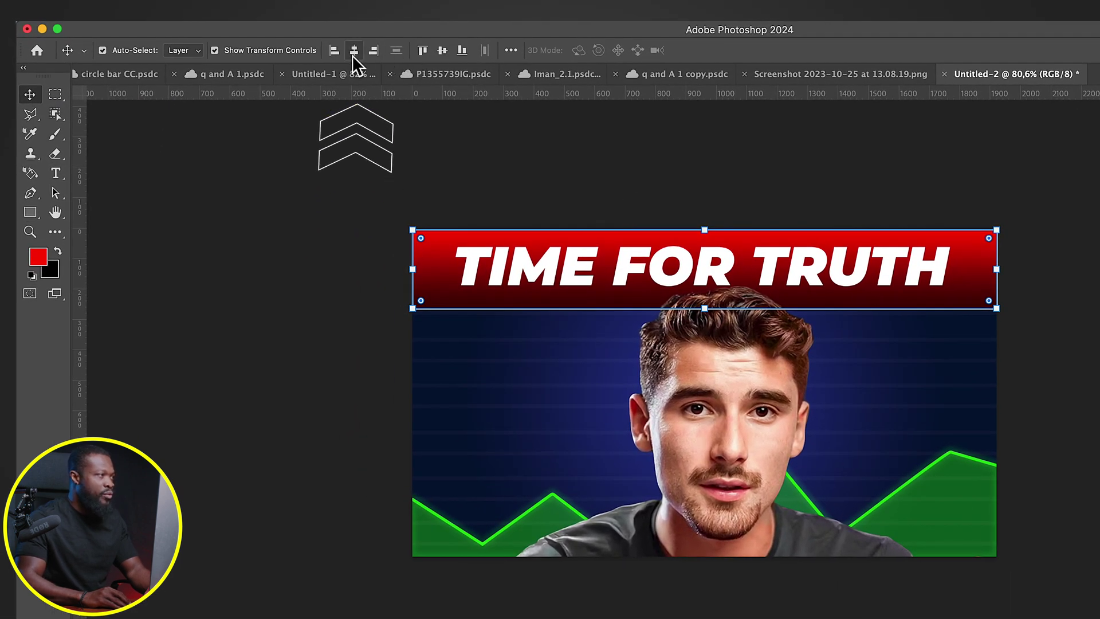
{"action": "left_click", "coordinate": [354, 52]}
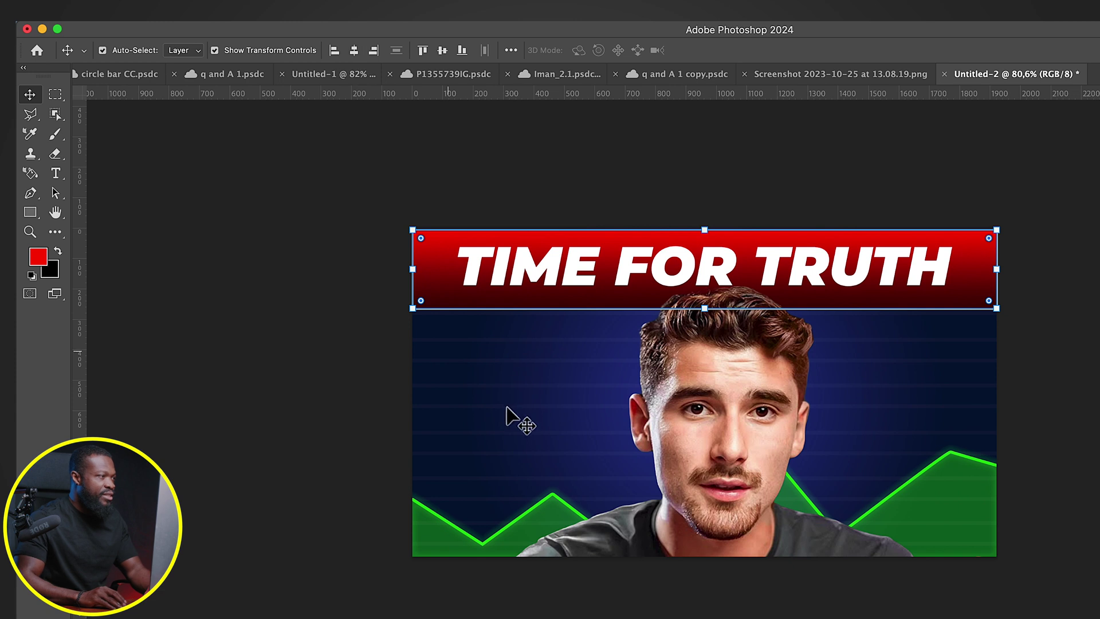
{"action": "left_click", "coordinate": [444, 51]}
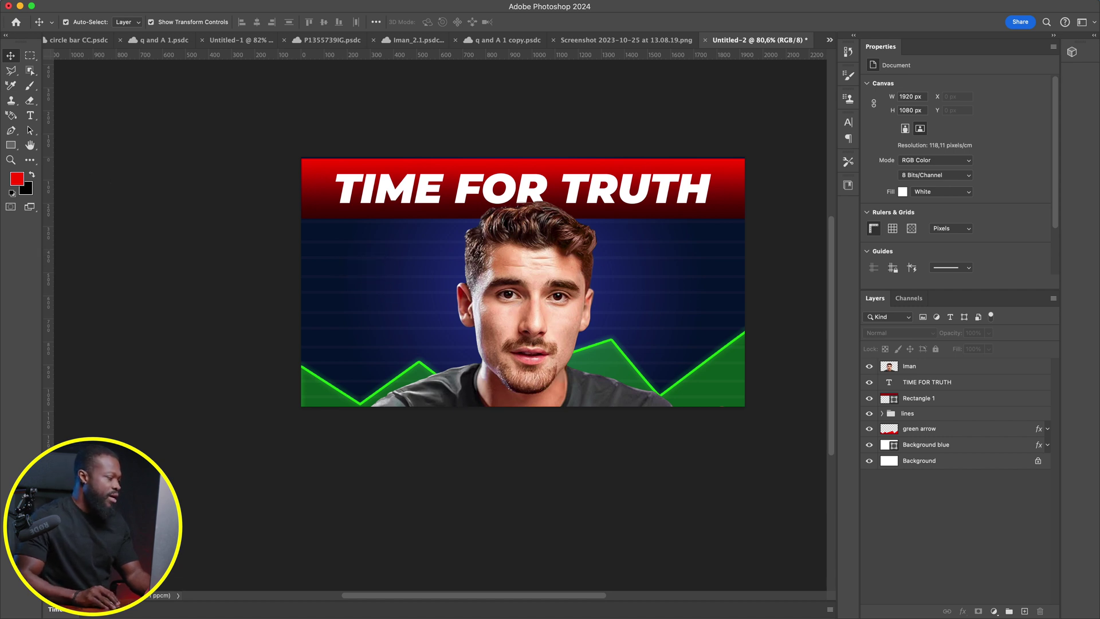
Place CapCut.png in the document, scale it to about 12.17% and position it left of the portrait's head
{"action": "key", "text": "super+Tab"}
{"action": "left_click_drag", "start_coordinate": [810, 293], "coordinate": [352, 315]}
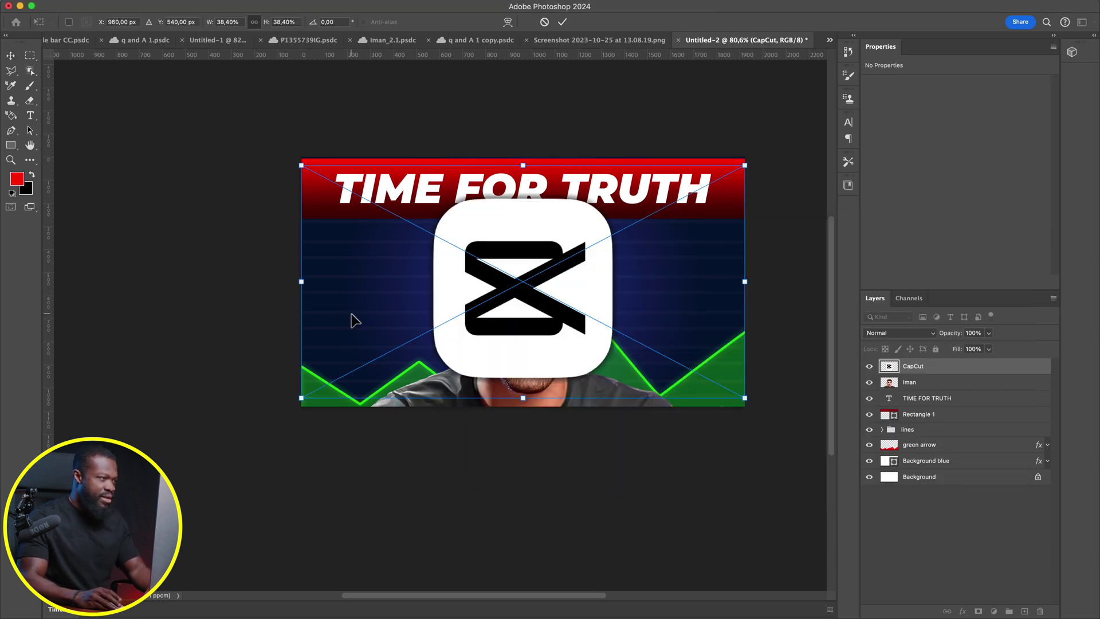
{"action": "left_click_drag", "start_coordinate": [750, 170], "coordinate": [442, 324]}
{"action": "left_click_drag", "start_coordinate": [379, 374], "coordinate": [393, 282]}
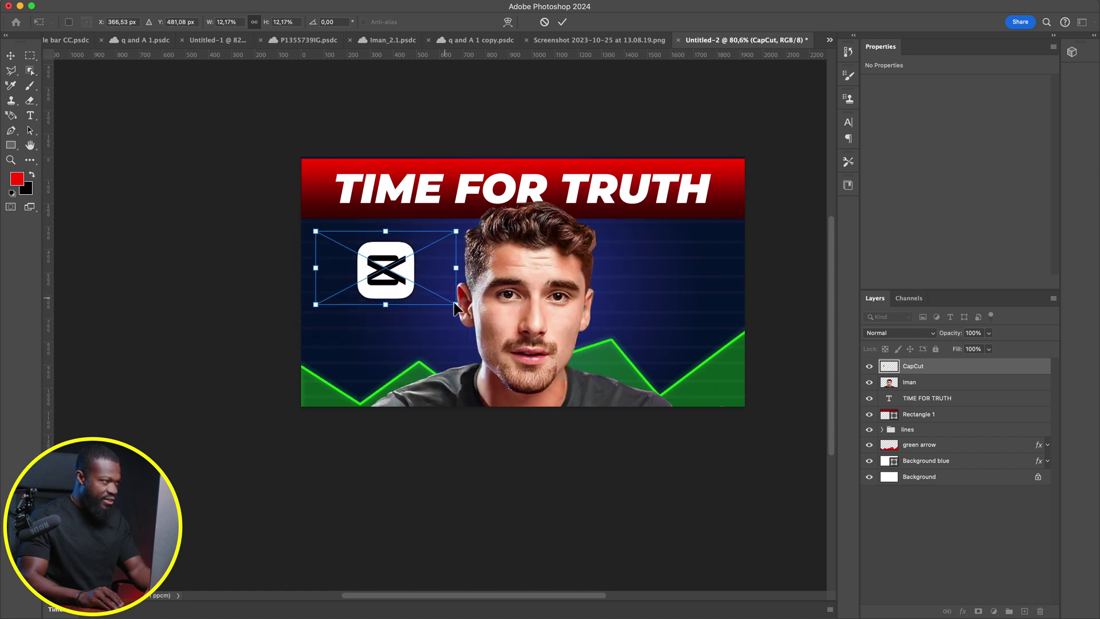
{"action": "key", "text": "Return"}
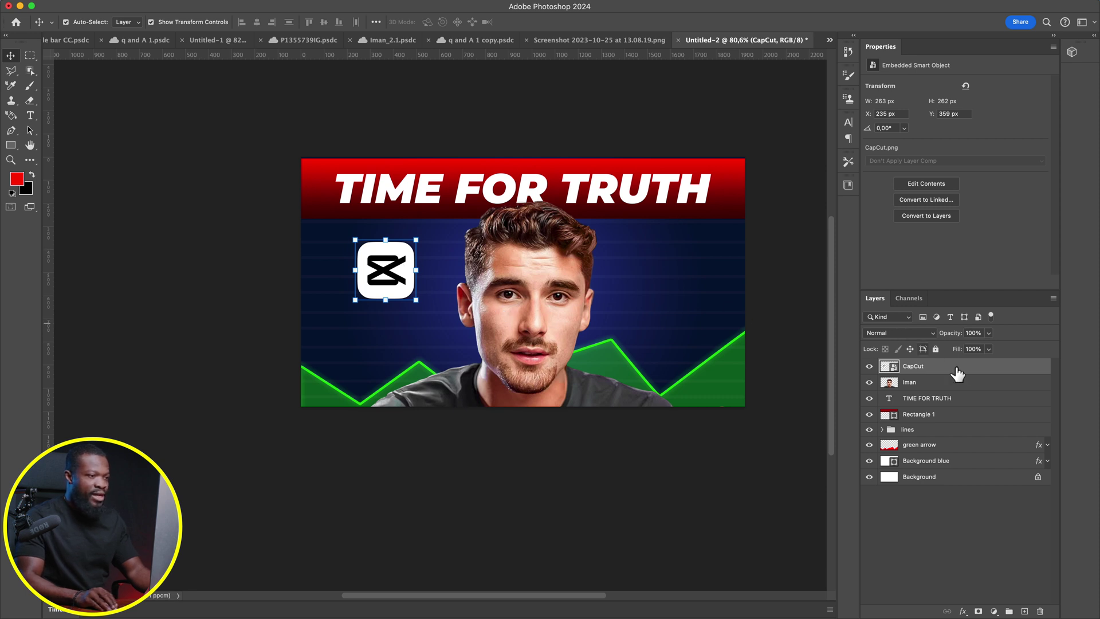
Duplicate the CapCut logo layer and shift the original slightly down and left so it peeks out behind the copy
{"action": "left_click_drag", "start_coordinate": [946, 367], "coordinate": [948, 367]}
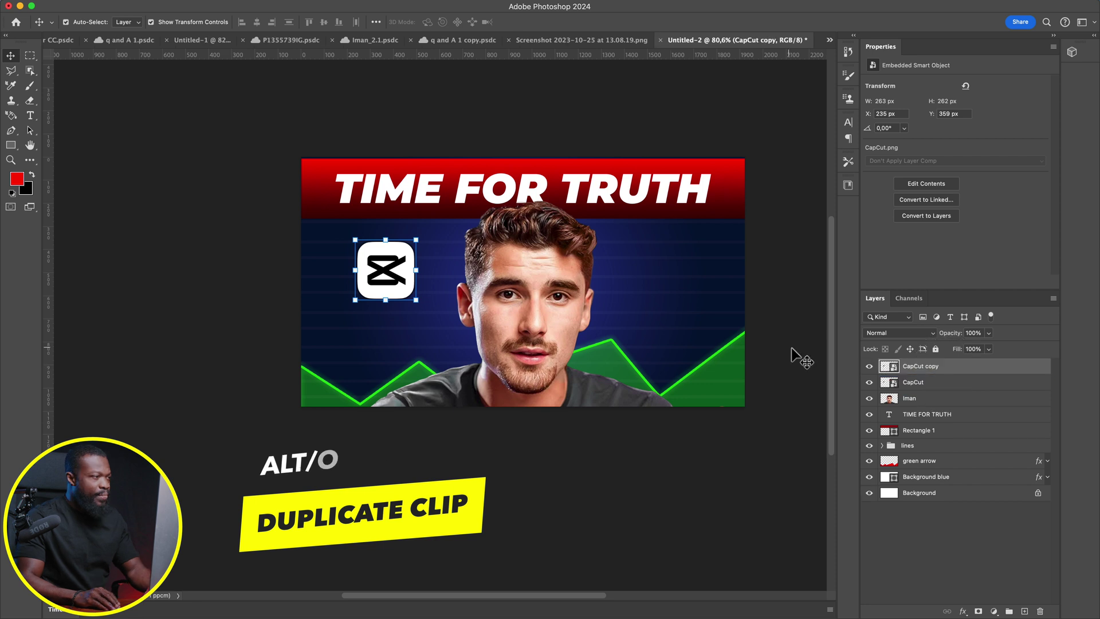
{"action": "left_click", "coordinate": [961, 382]}
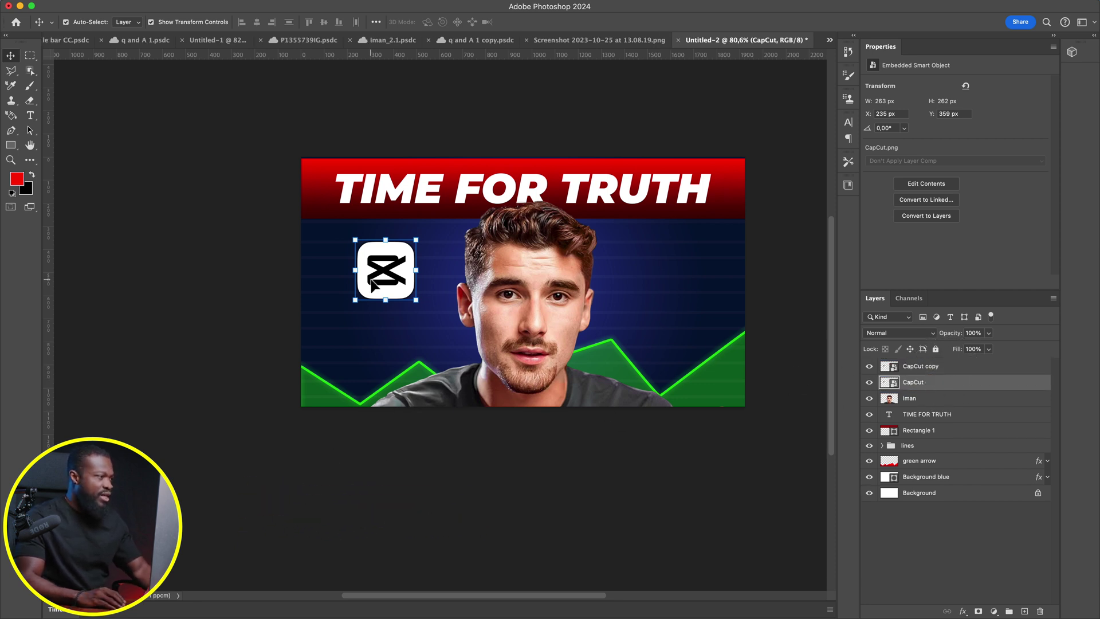
{"action": "scroll", "coordinate": [371, 281], "scroll_direction": "up", "scroll_amount": 5}
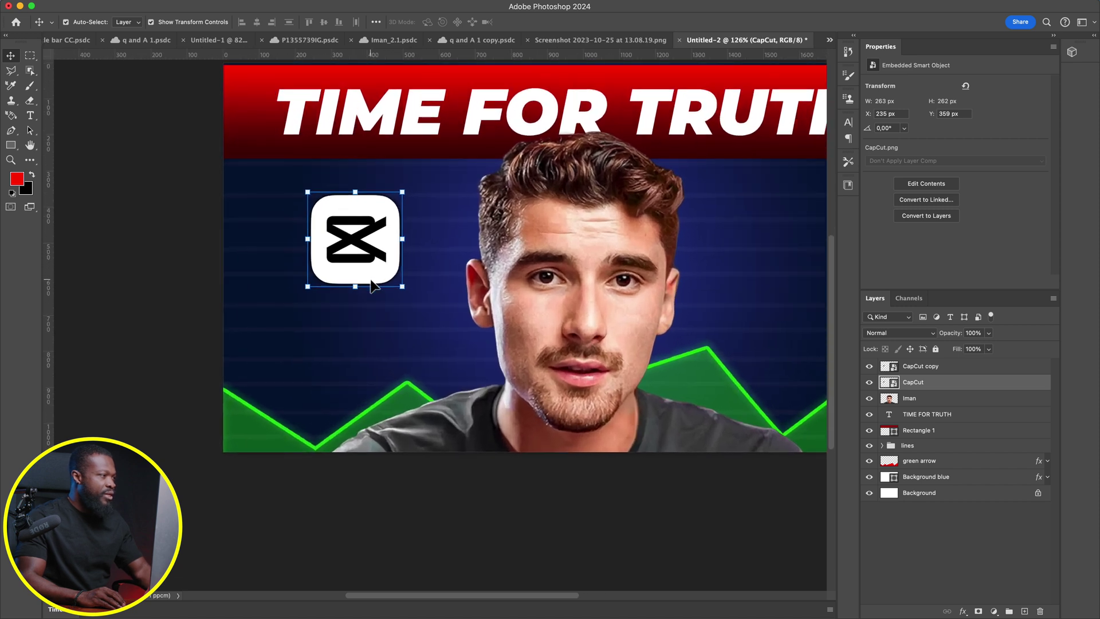
{"action": "scroll", "coordinate": [371, 281], "scroll_direction": "up", "scroll_amount": 2}
{"action": "key", "text": "ctrl+t"}
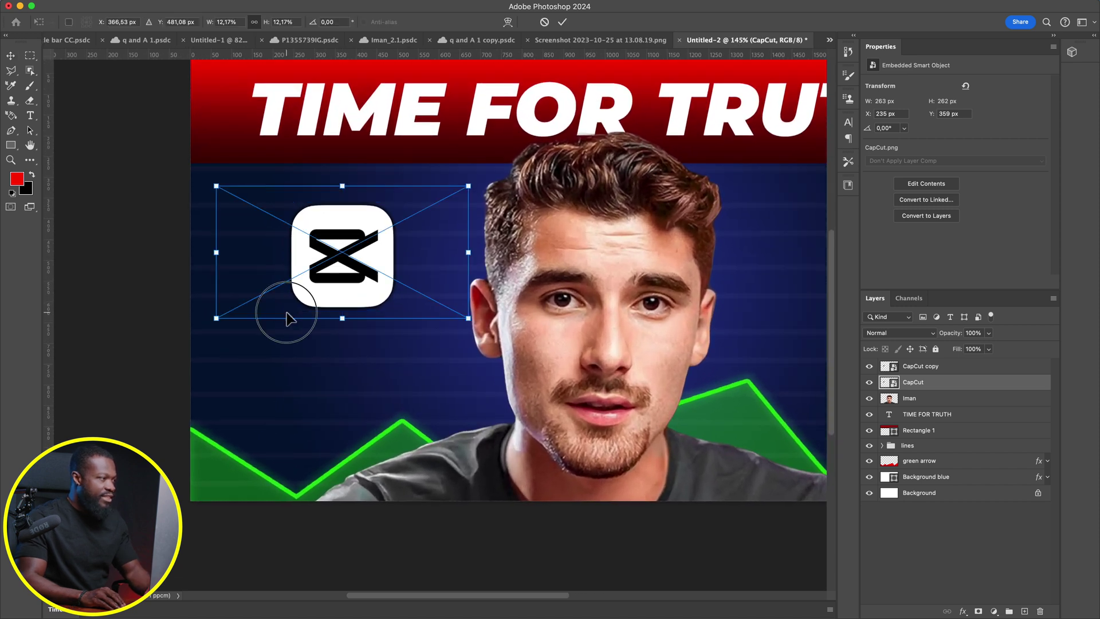
{"action": "mouse_move", "coordinate": [296, 295]}
{"action": "left_mouse_down"}
{"action": "mouse_move", "coordinate": [283, 304]}
{"action": "mouse_move", "coordinate": [280, 294]}
{"action": "left_mouse_up"}
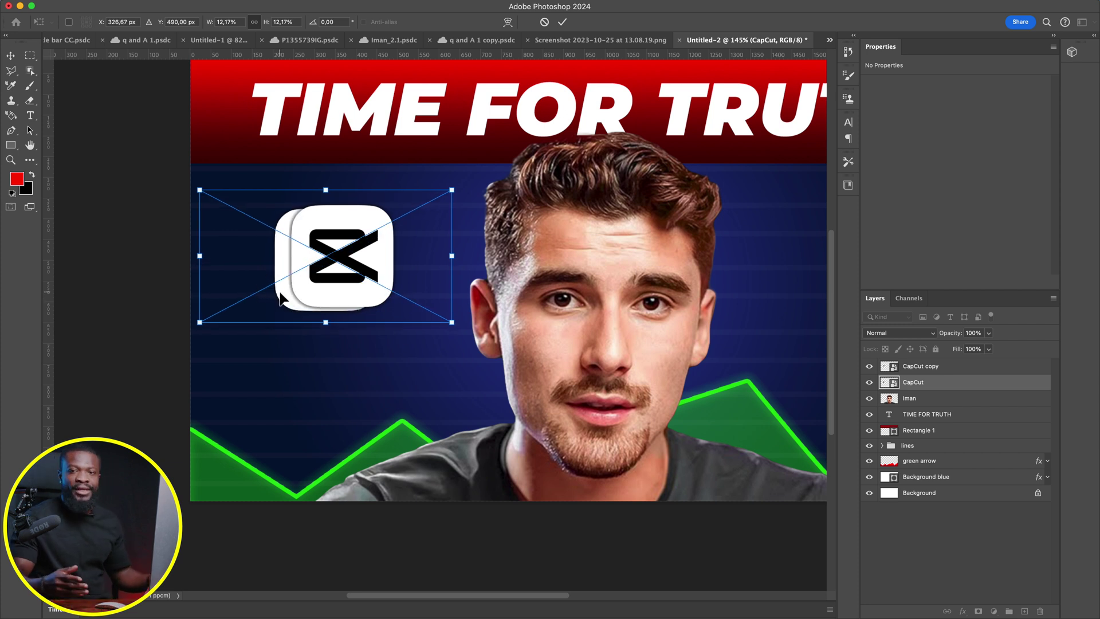
{"action": "left_click", "coordinate": [259, 252]}
{"action": "left_click_drag", "start_coordinate": [259, 252], "coordinate": [265, 250]}
{"action": "left_click_drag", "start_coordinate": [296, 310], "coordinate": [320, 303]}
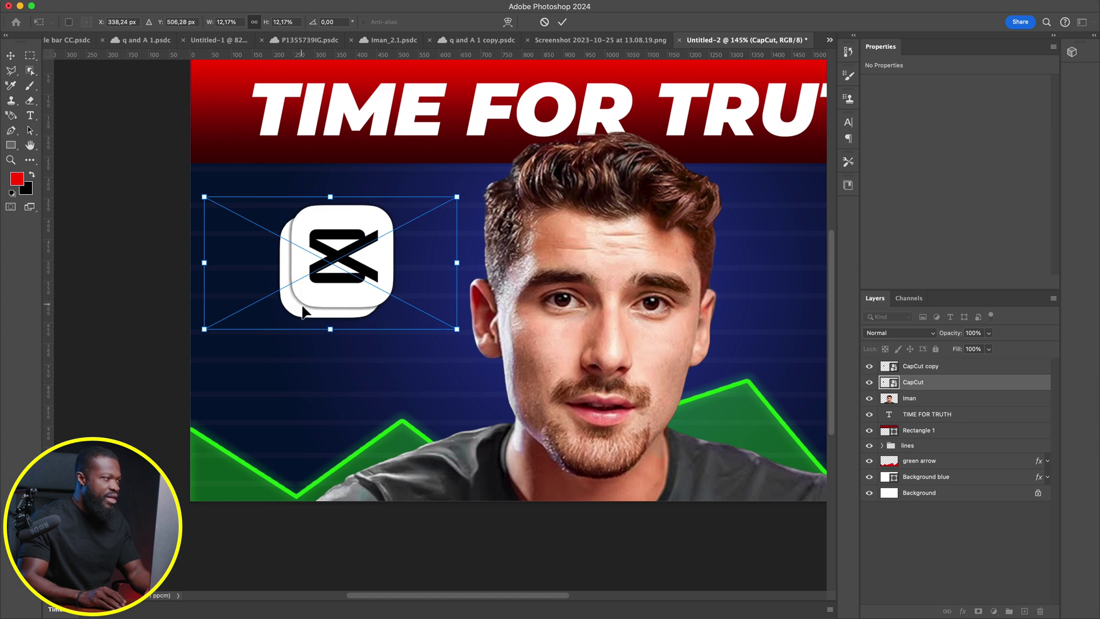
{"action": "key", "text": "Return"}
Add a Color Overlay to the rear CapCut logo and set the overlay colour to grey 979797
{"action": "double_click", "coordinate": [952, 389]}
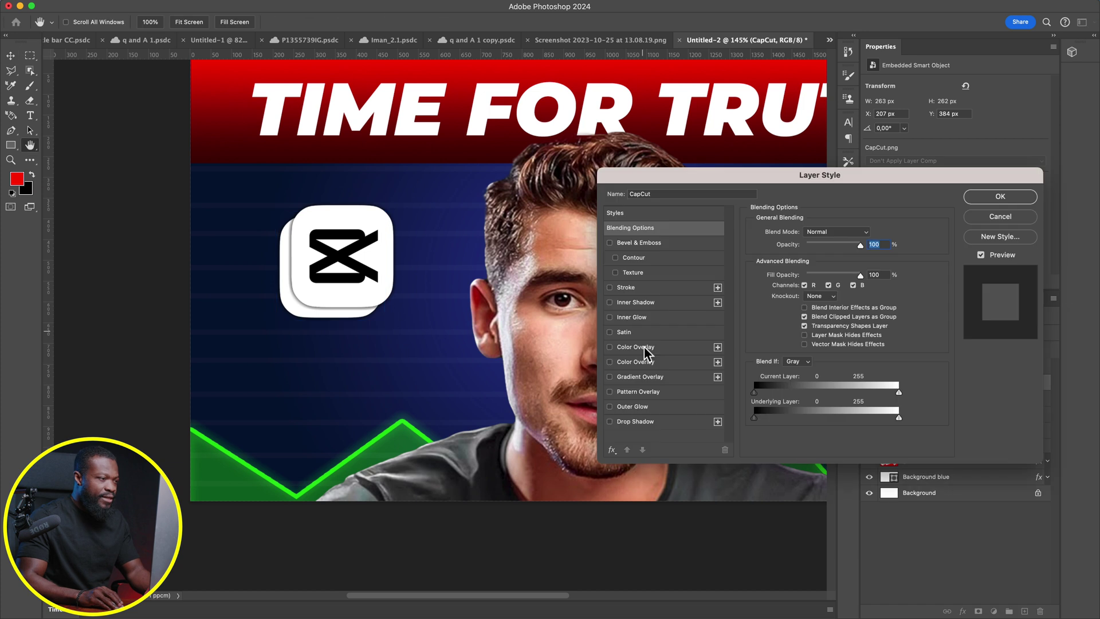
{"action": "left_click", "coordinate": [609, 347]}
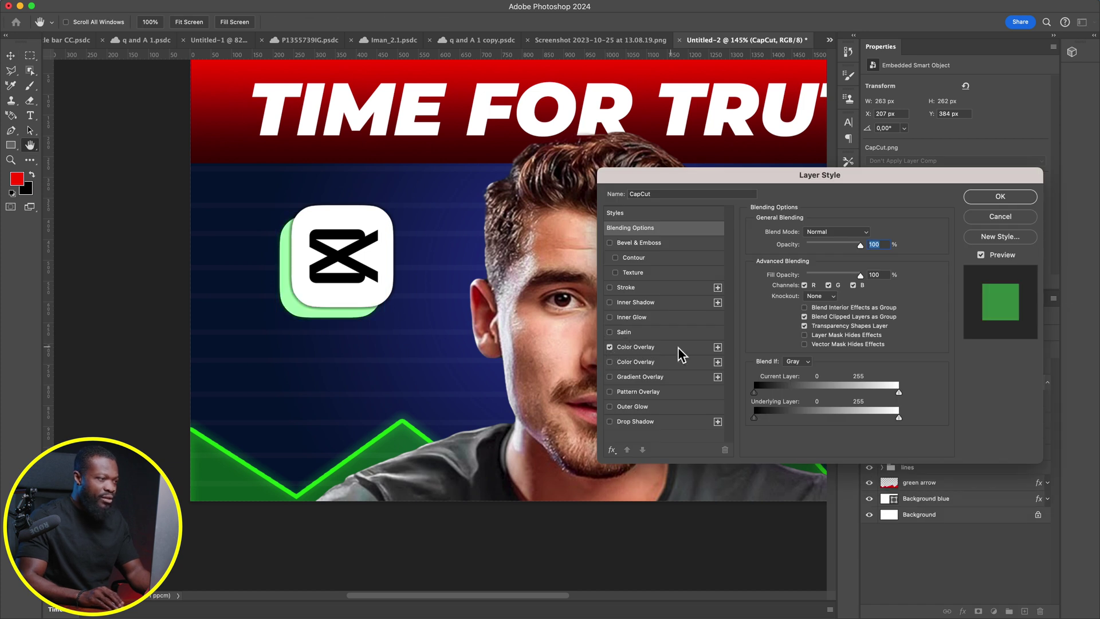
{"action": "left_click", "coordinate": [641, 347]}
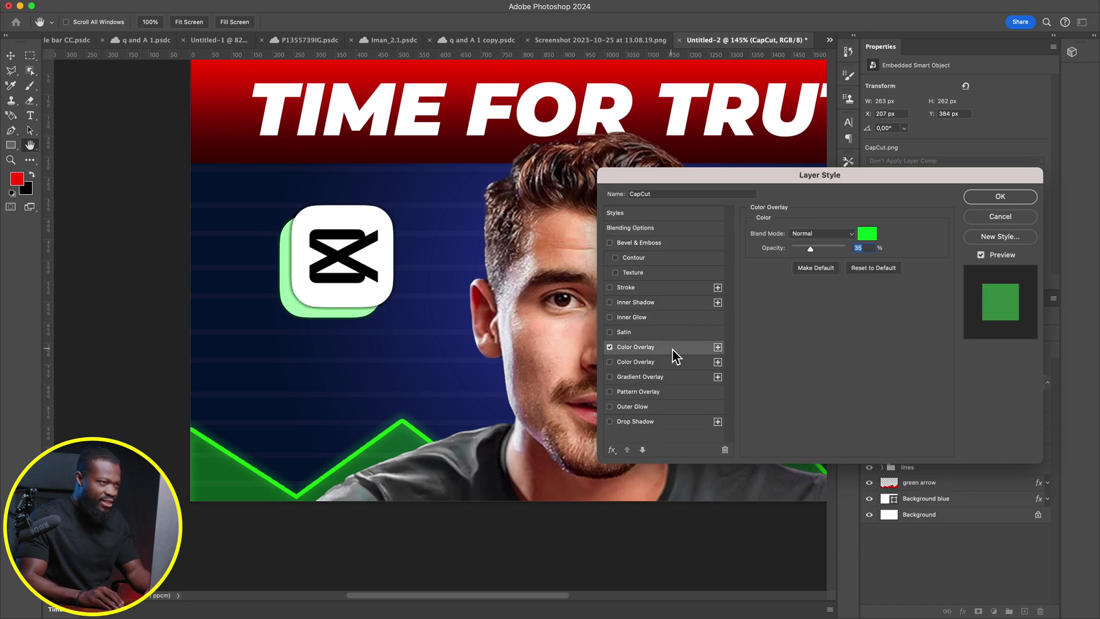
{"action": "left_click", "coordinate": [868, 234]}
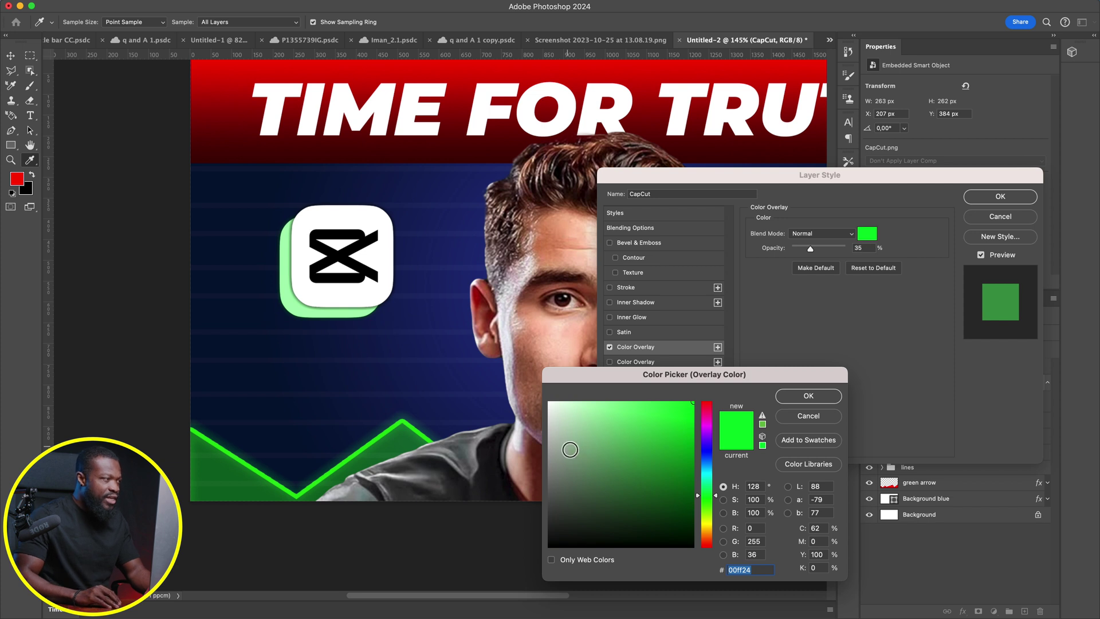
{"action": "left_click", "coordinate": [551, 418]}
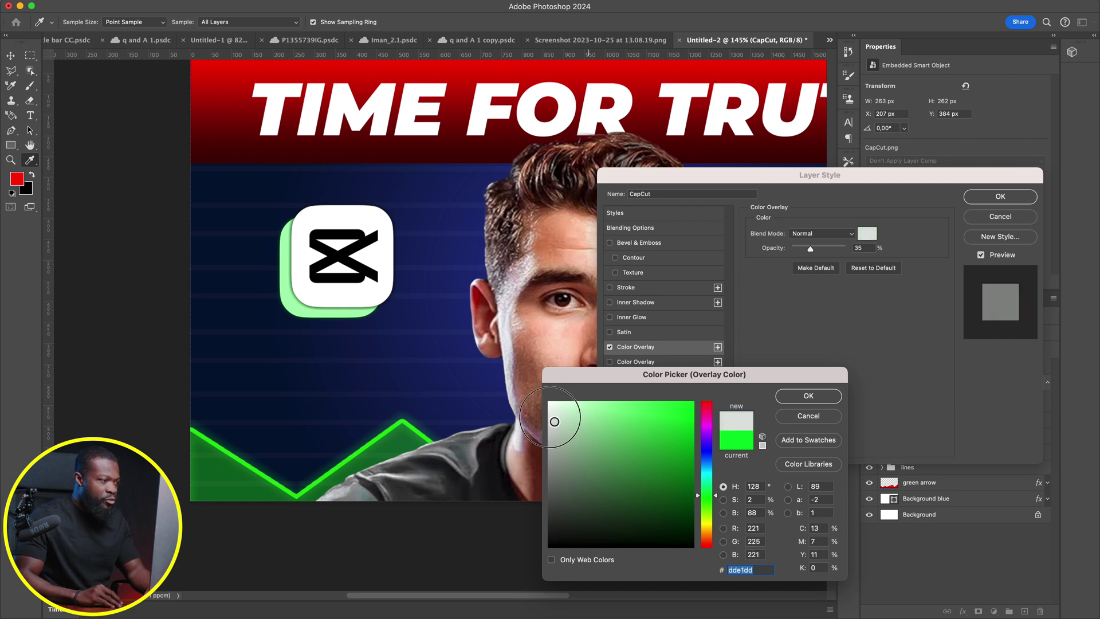
{"action": "left_click_drag", "start_coordinate": [555, 422], "coordinate": [553, 466]}
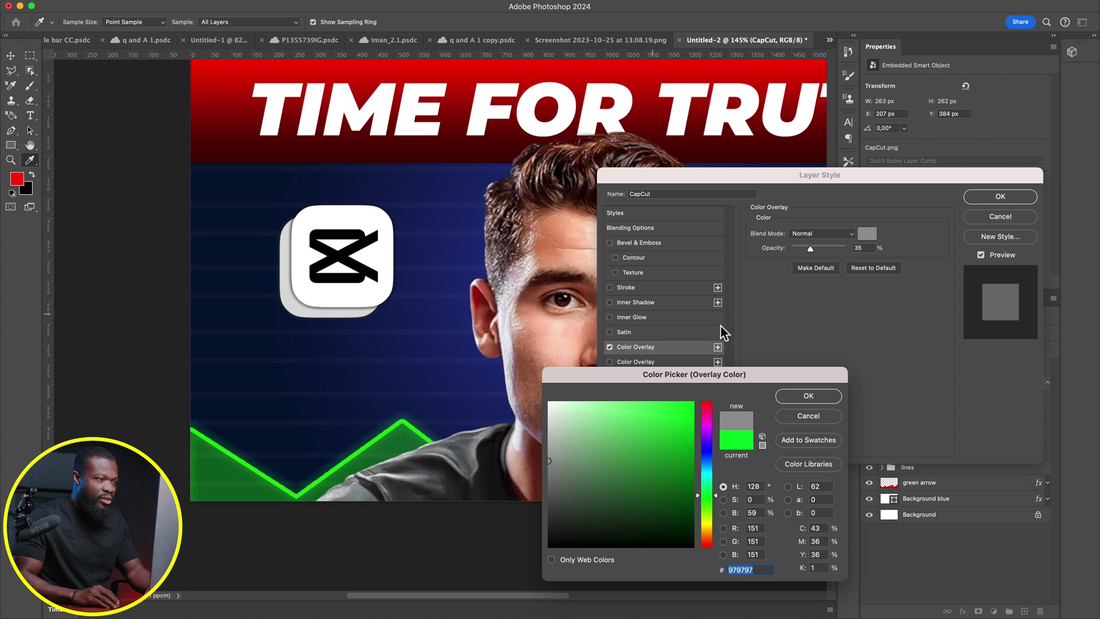
{"action": "left_click", "coordinate": [806, 397]}
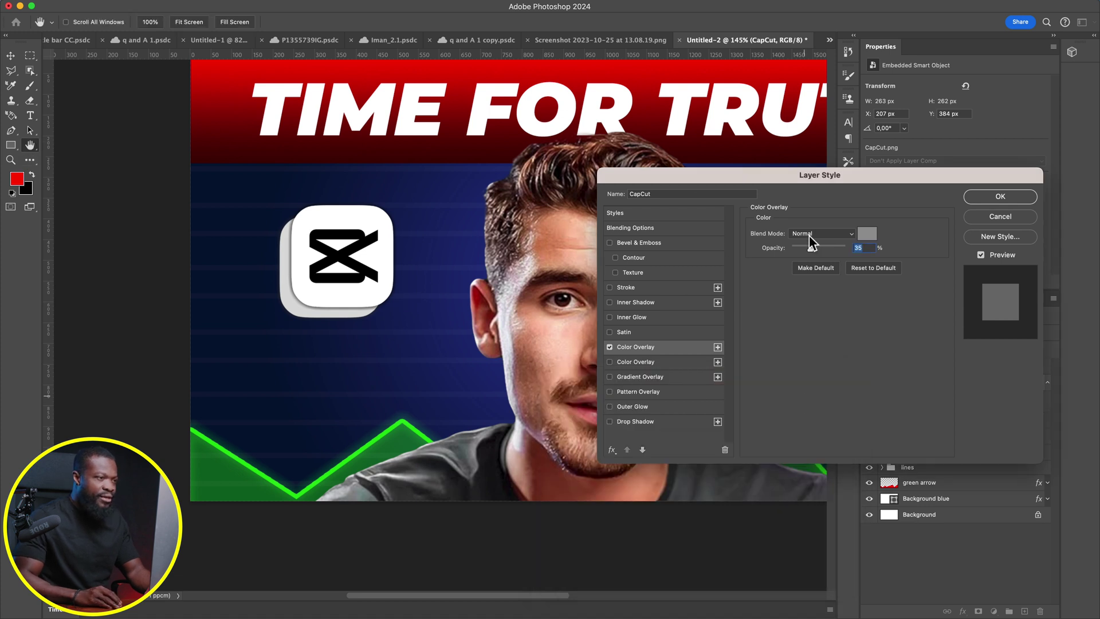
Raise the rear logo's overlay opacity to 95%, try a lighter grey for it and apply the layer style
{"action": "left_click_drag", "start_coordinate": [810, 249], "coordinate": [843, 252]}
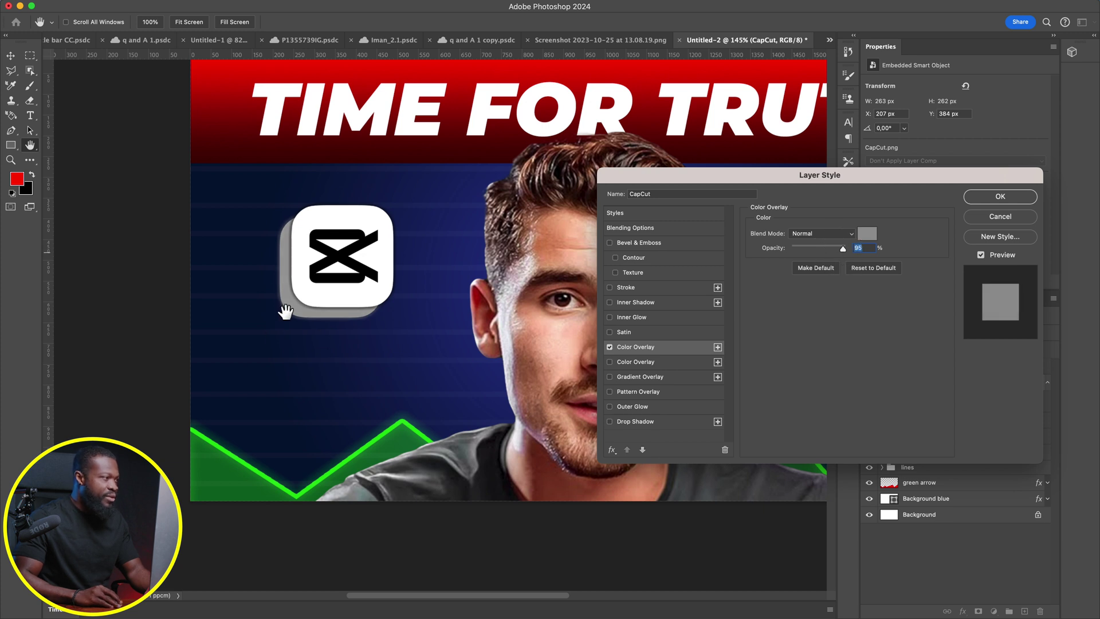
{"action": "left_click", "coordinate": [866, 233]}
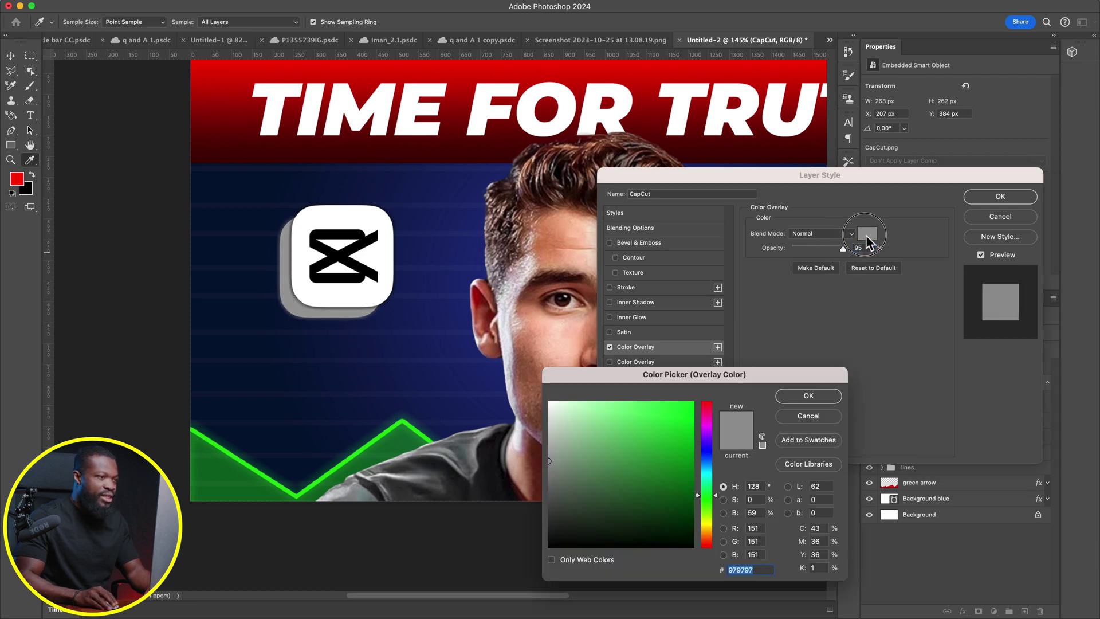
{"action": "left_click_drag", "start_coordinate": [549, 460], "coordinate": [555, 425]}
{"action": "left_click", "coordinate": [809, 413]}
{"action": "left_click", "coordinate": [999, 196]}
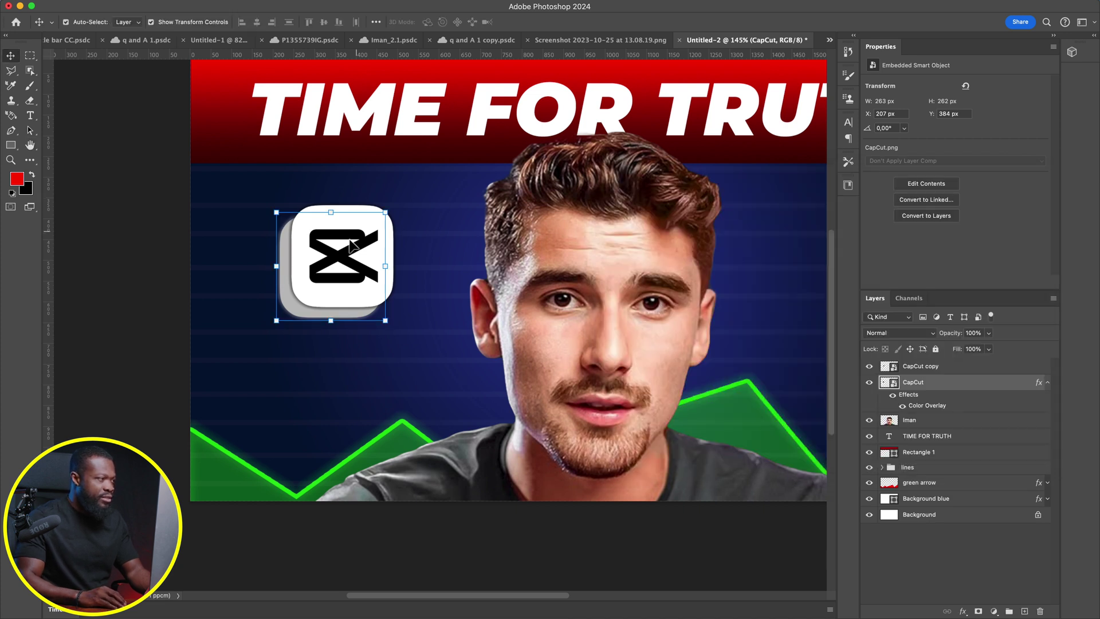
Nudge the front CapCut logo slightly lower and put both logo layers into a group named Cupcut logo
{"action": "left_click", "coordinate": [351, 245]}
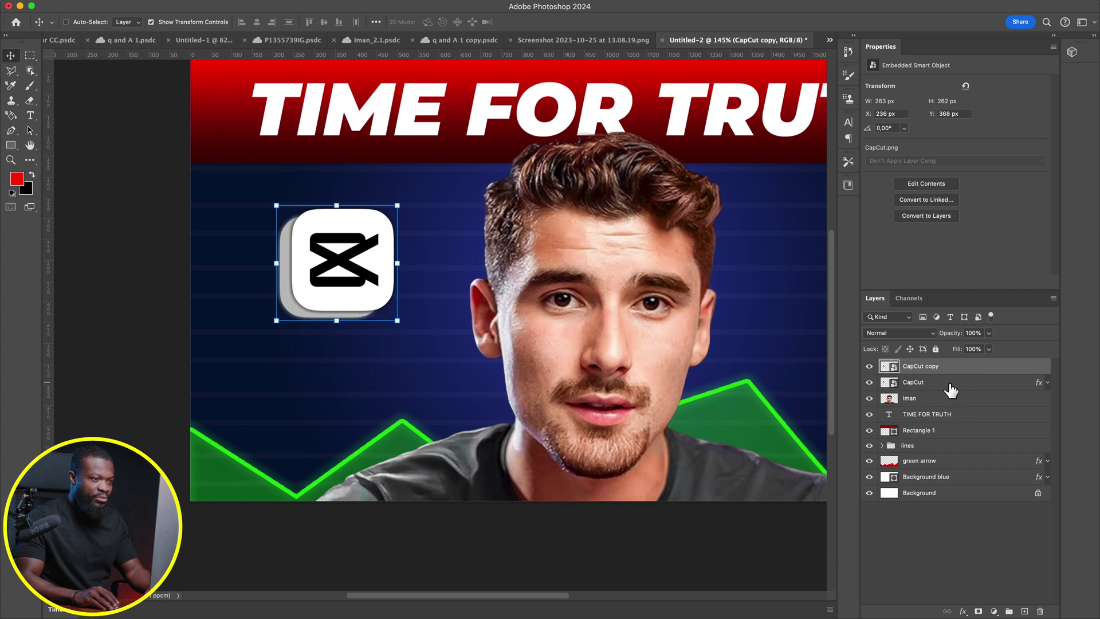
{"action": "left_click", "coordinate": [951, 390], "text": "shift"}
{"action": "left_click_drag", "start_coordinate": [957, 395], "coordinate": [1011, 615]}
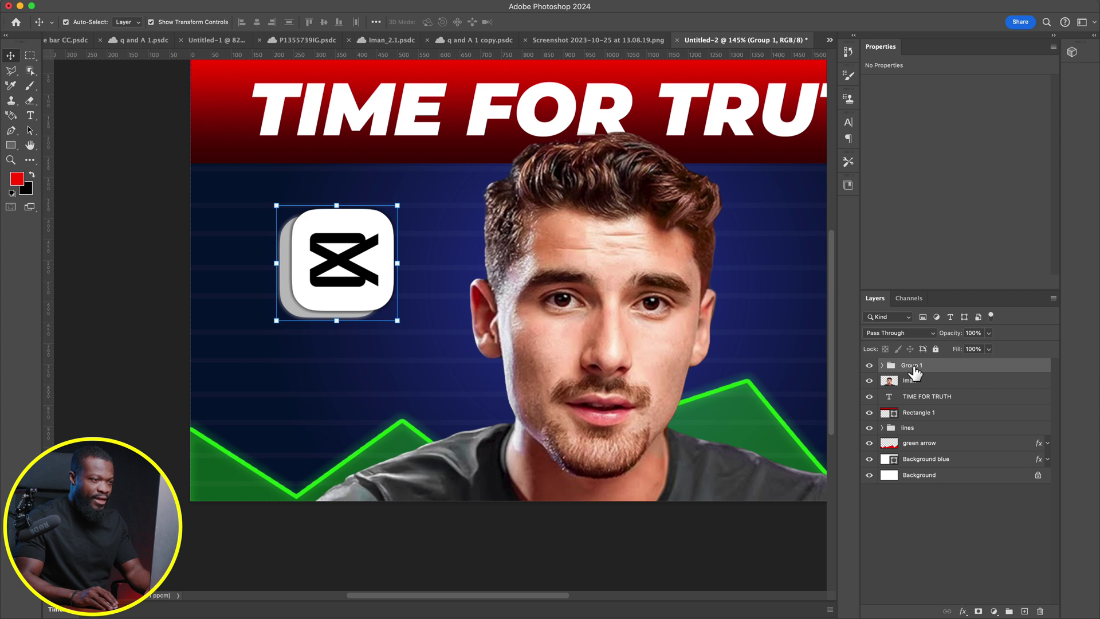
{"action": "double_click", "coordinate": [912, 366]}
{"action": "type", "text": "CapCut logo"}
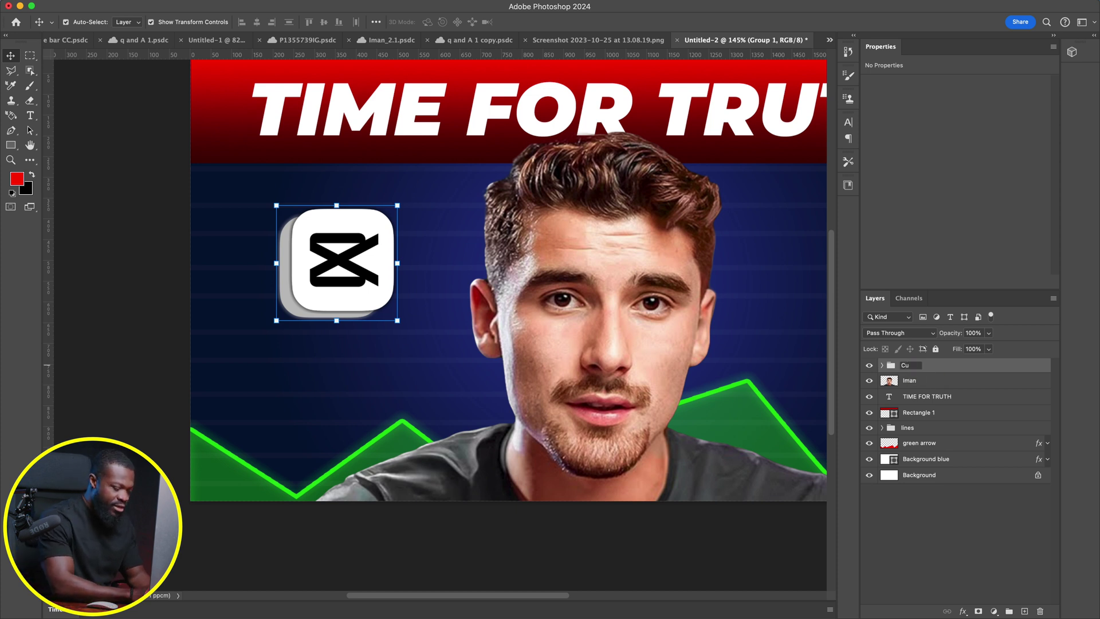
{"action": "key", "text": "Return"}
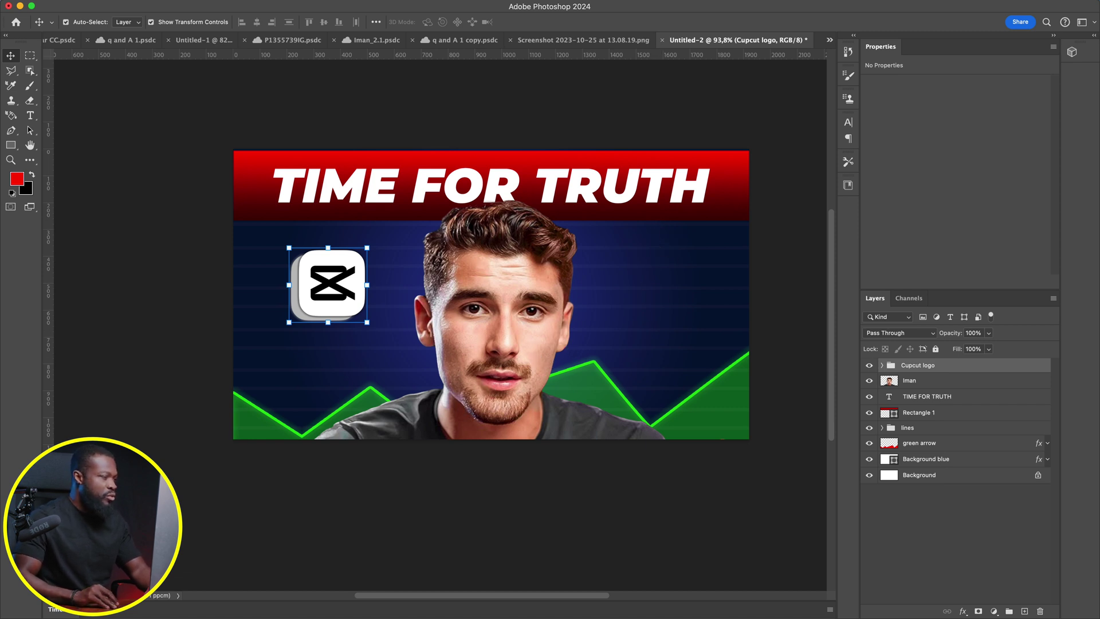
Place the curved-white.png arrow in the document, enlarge it to about 672 × 748 px and position it right of the portrait's face
{"action": "key", "text": "super+Tab"}
{"action": "left_click_drag", "start_coordinate": [789, 305], "coordinate": [390, 341]}
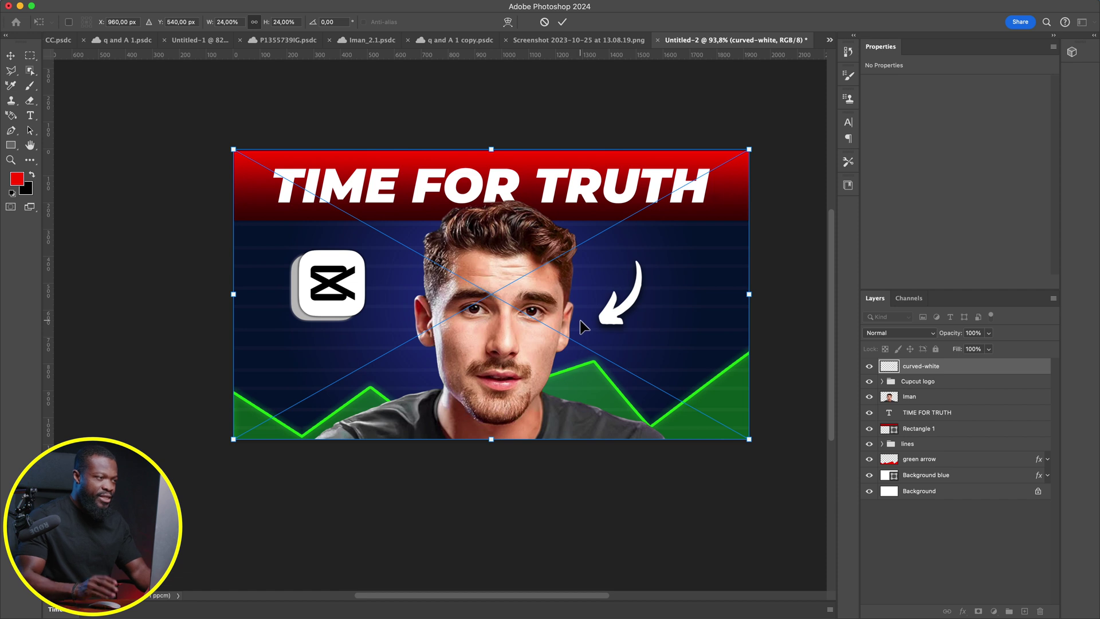
{"action": "key", "text": "Return"}
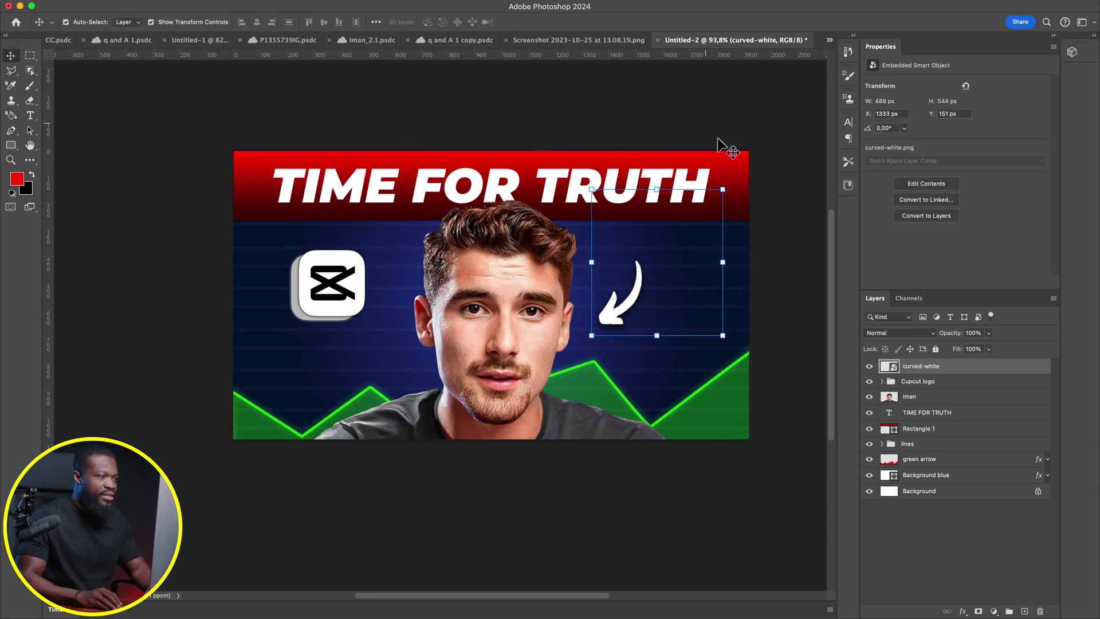
{"action": "left_click_drag", "start_coordinate": [725, 189], "coordinate": [832, 102]}
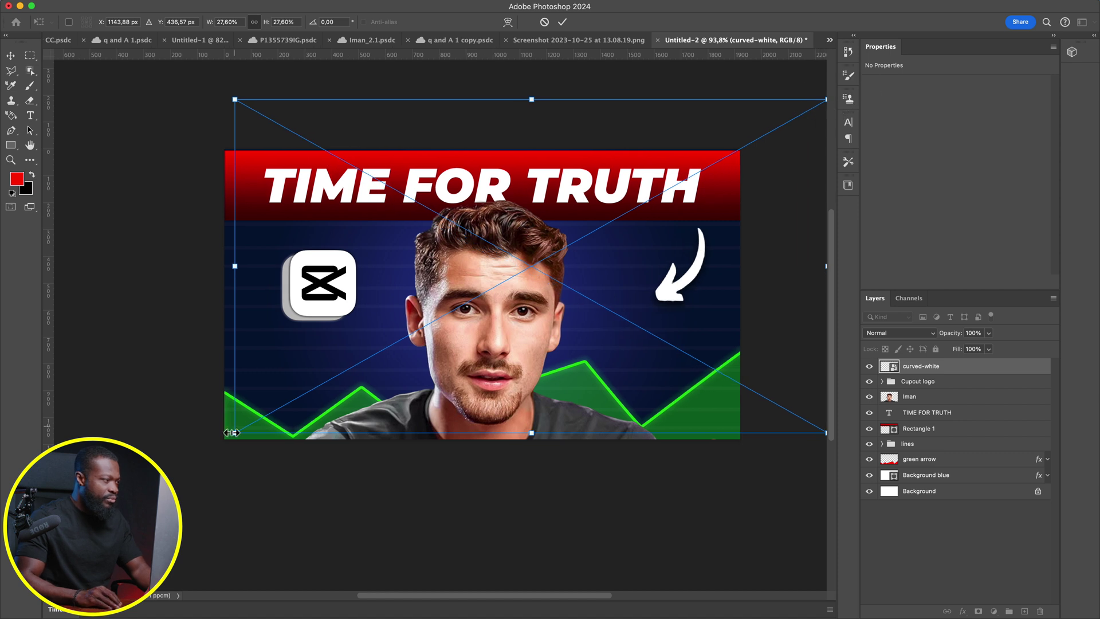
{"action": "key", "text": "Escape"}
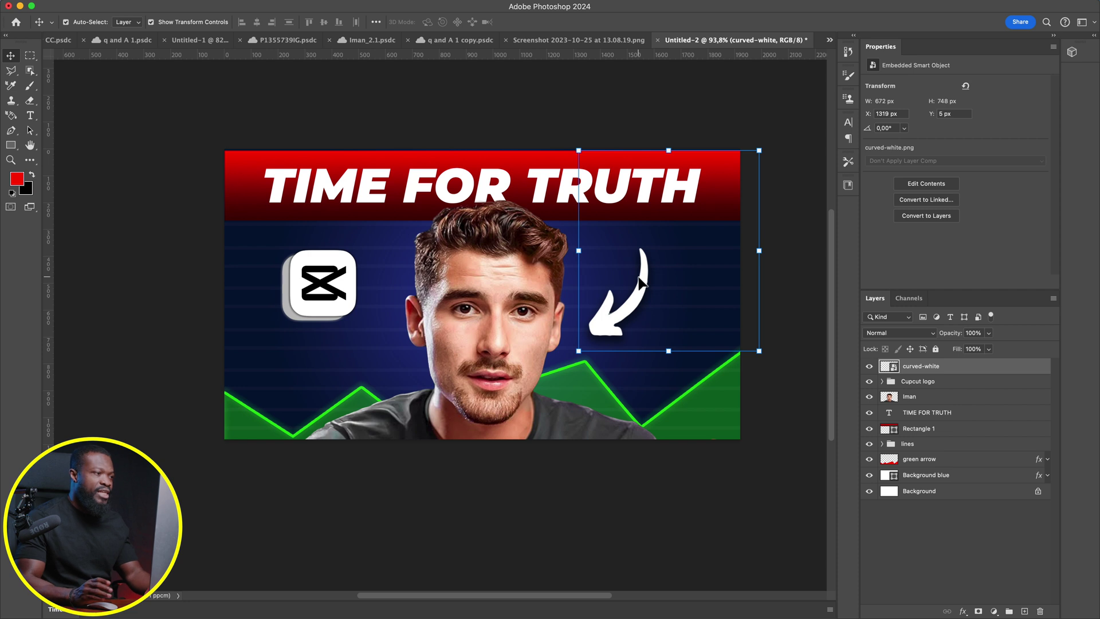
Try a Drop Shadow on the TIME FOR TRUTH headline and undo it
{"action": "left_click", "coordinate": [965, 423]}
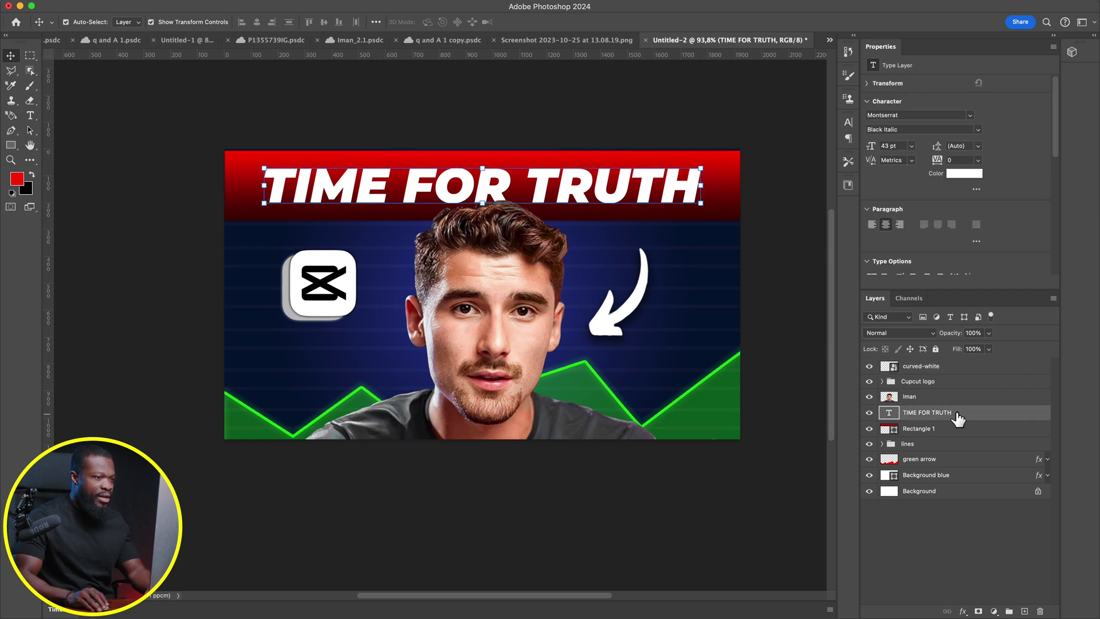
{"action": "double_click", "coordinate": [960, 420]}
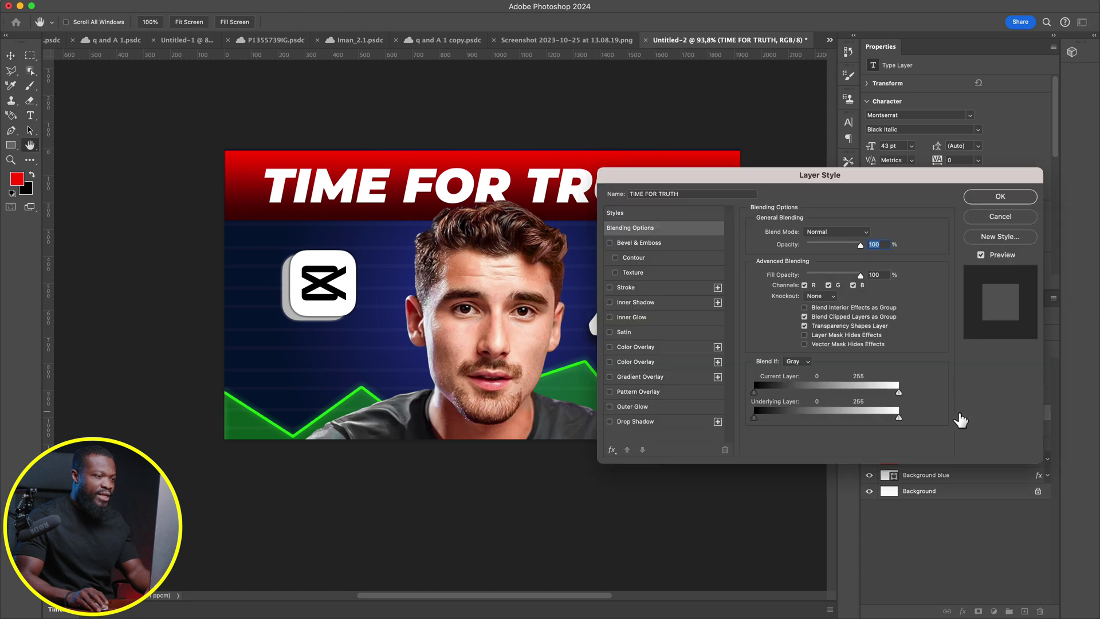
{"action": "left_click", "coordinate": [610, 422]}
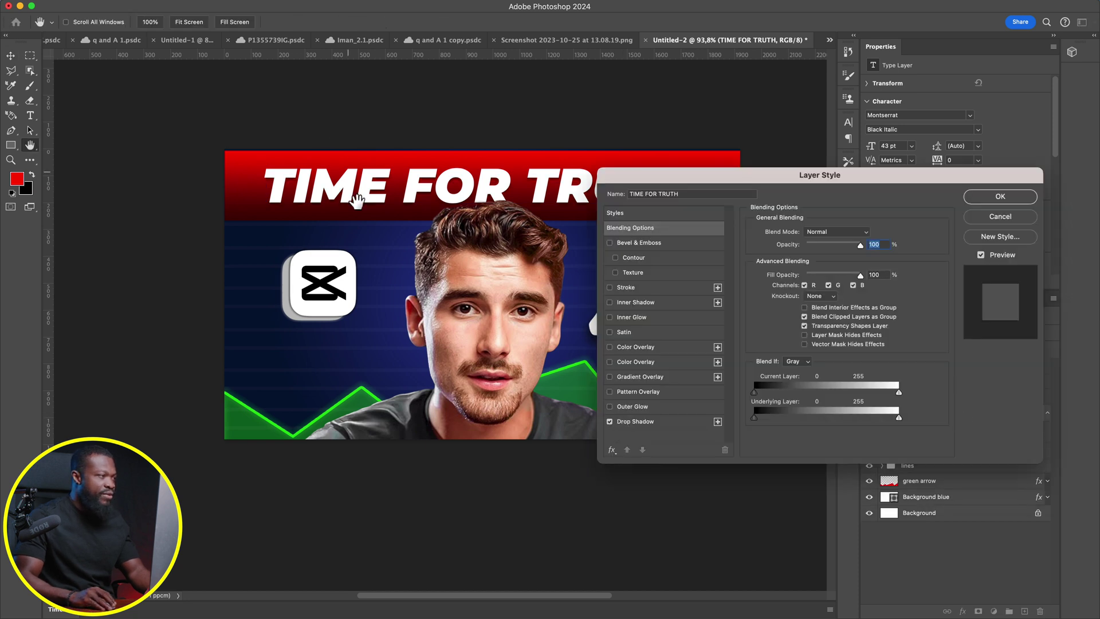
{"action": "left_click", "coordinate": [999, 197]}
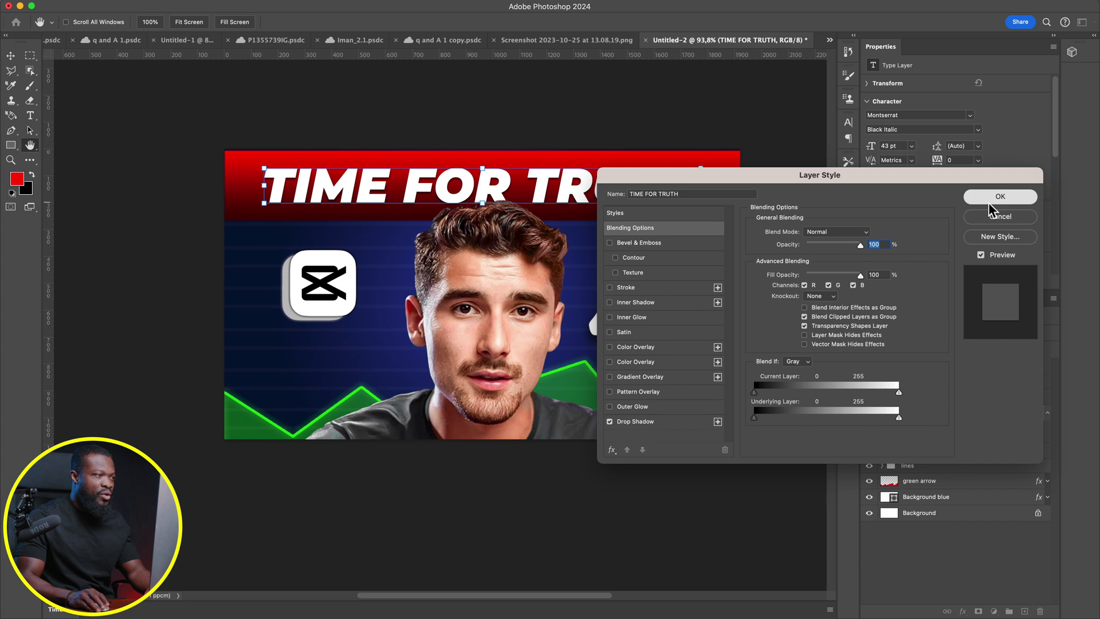
{"action": "left_click", "coordinate": [946, 397]}
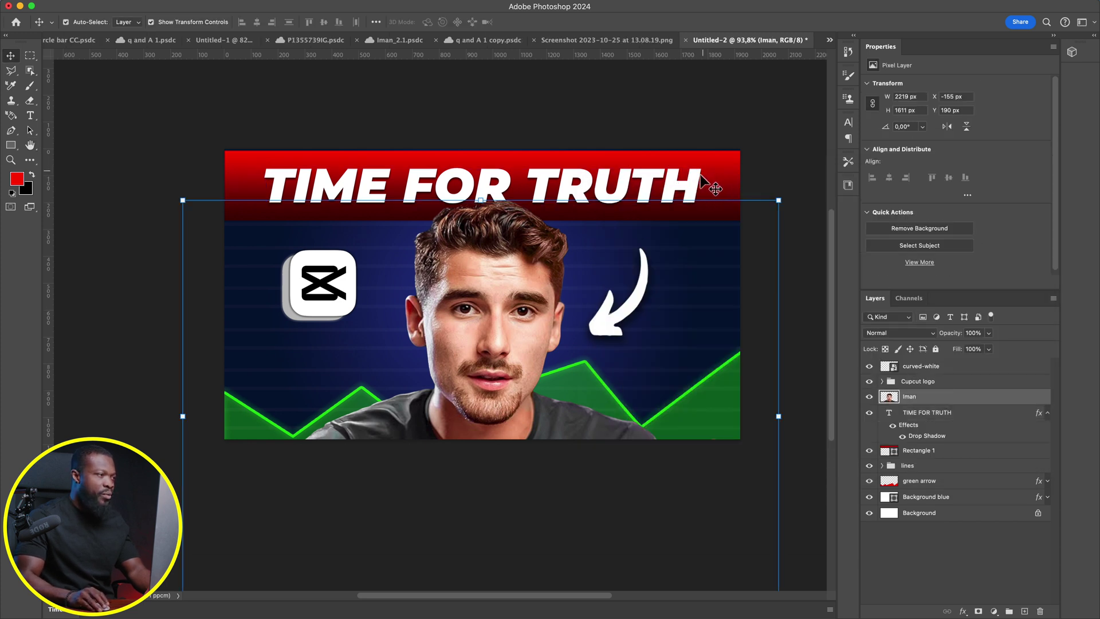
{"action": "key", "text": "cmd+z"}
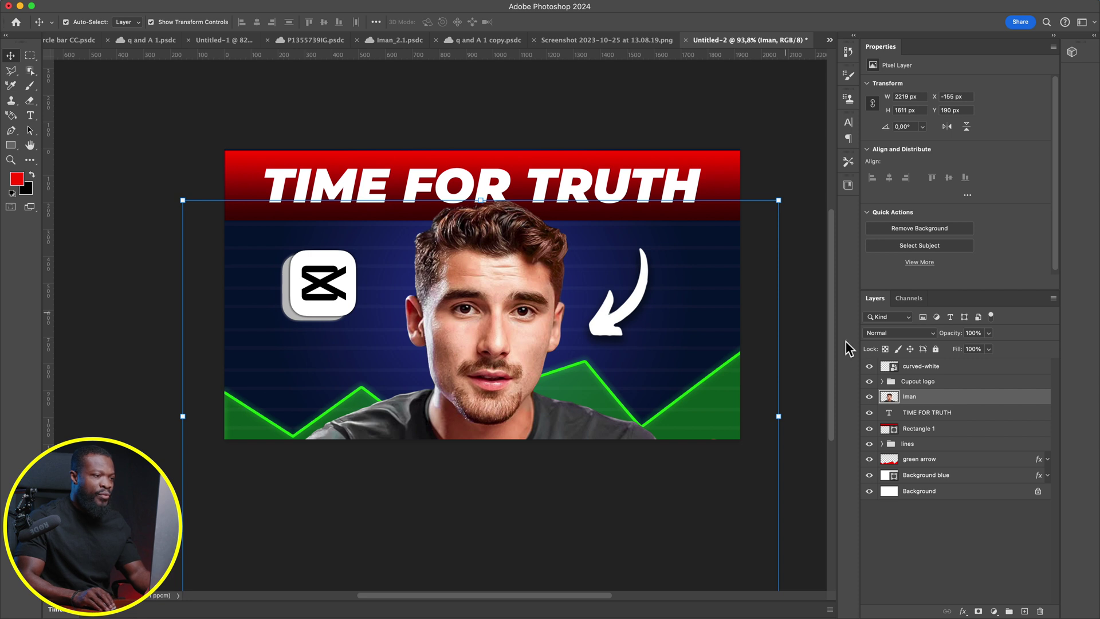
Add a Drop Shadow to the portrait layer and show its settings
{"action": "double_click", "coordinate": [969, 401]}
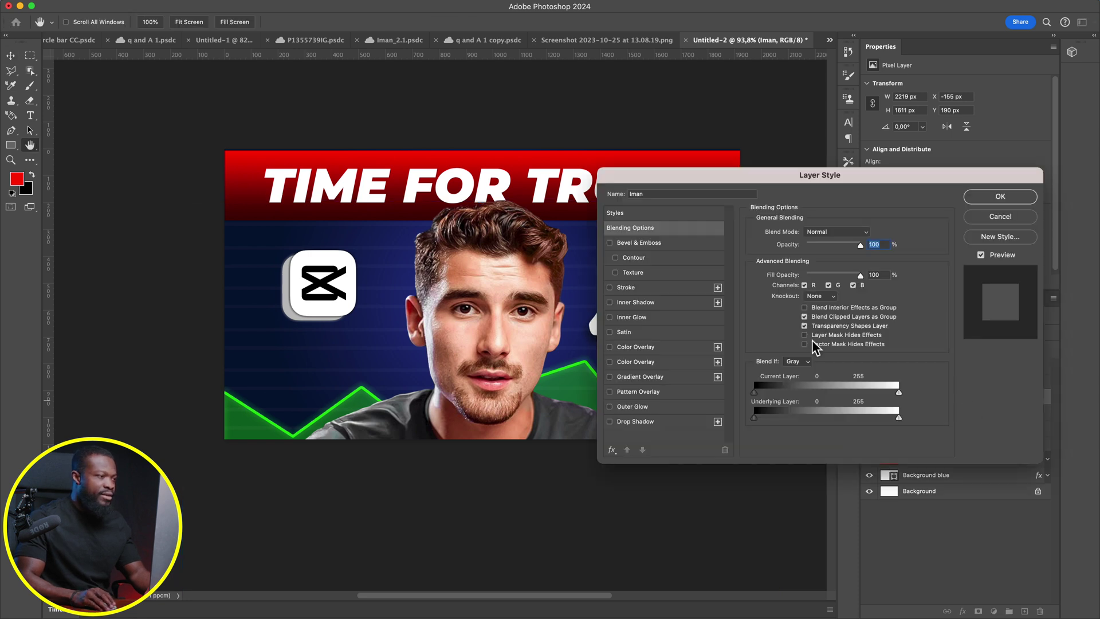
{"action": "left_click", "coordinate": [610, 421]}
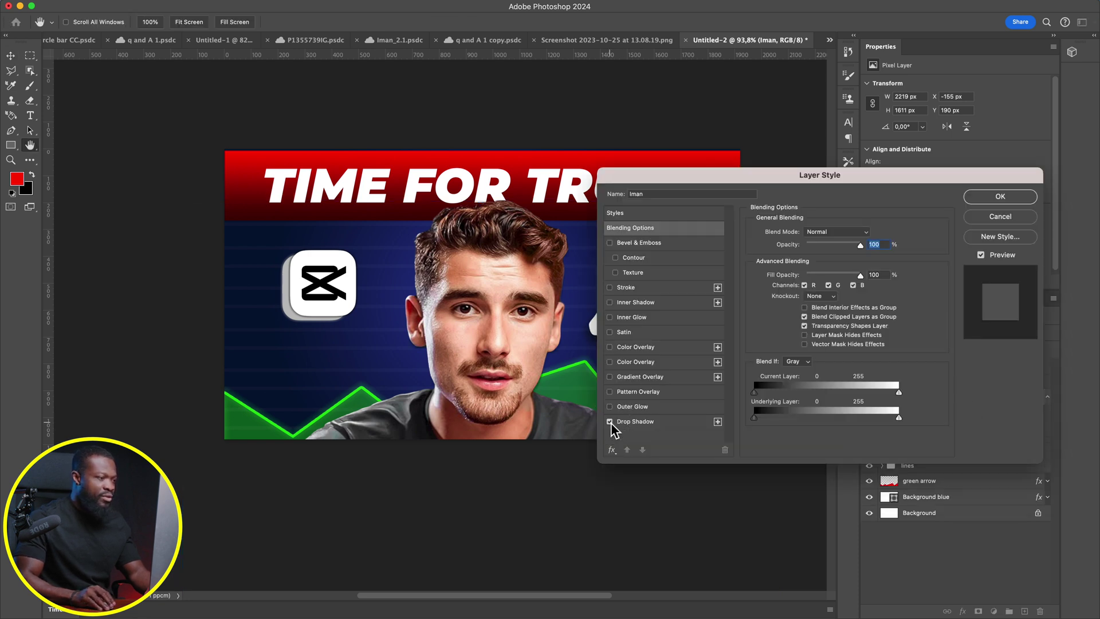
{"action": "left_click", "coordinate": [682, 425]}
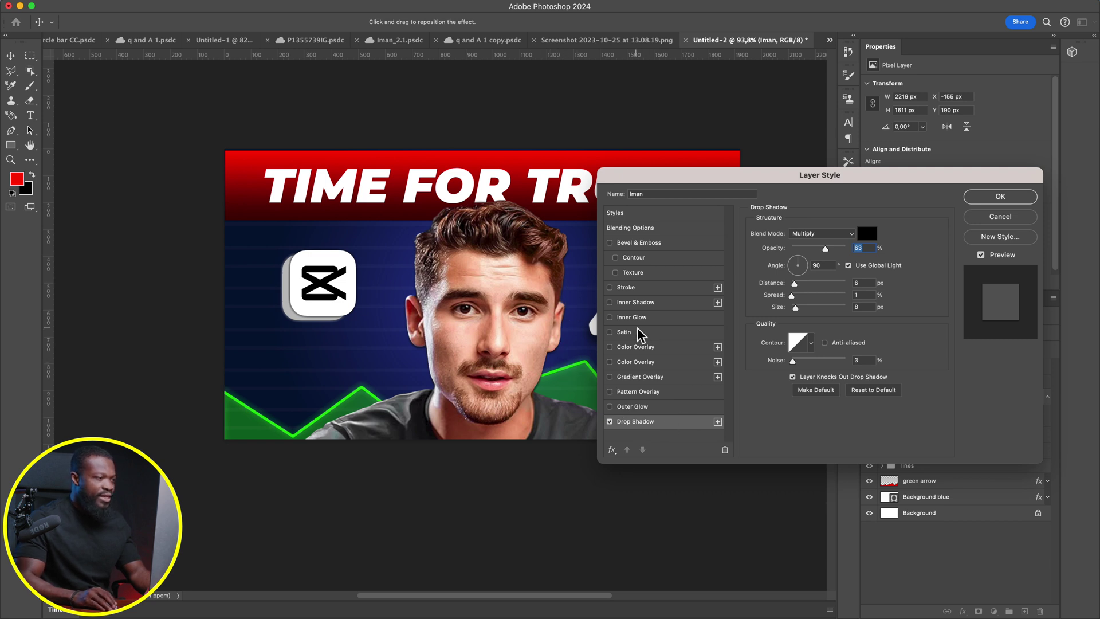
Add an Inner Glow to the portrait layer and set its colour to white (ffffff)
{"action": "left_click", "coordinate": [609, 318]}
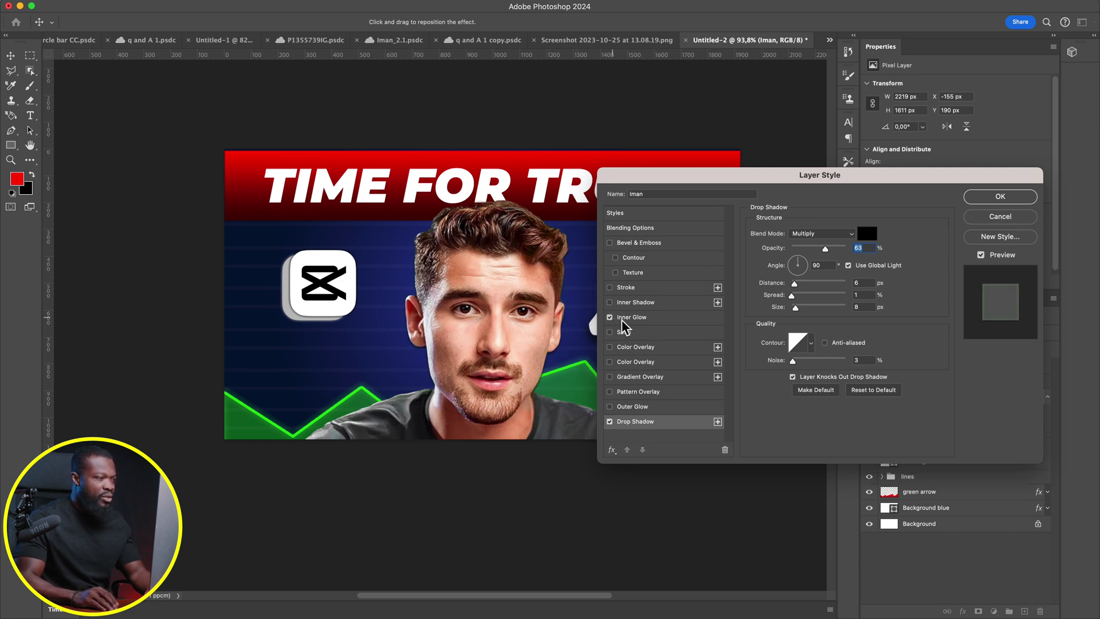
{"action": "left_click", "coordinate": [676, 318]}
{"action": "left_click", "coordinate": [778, 274]}
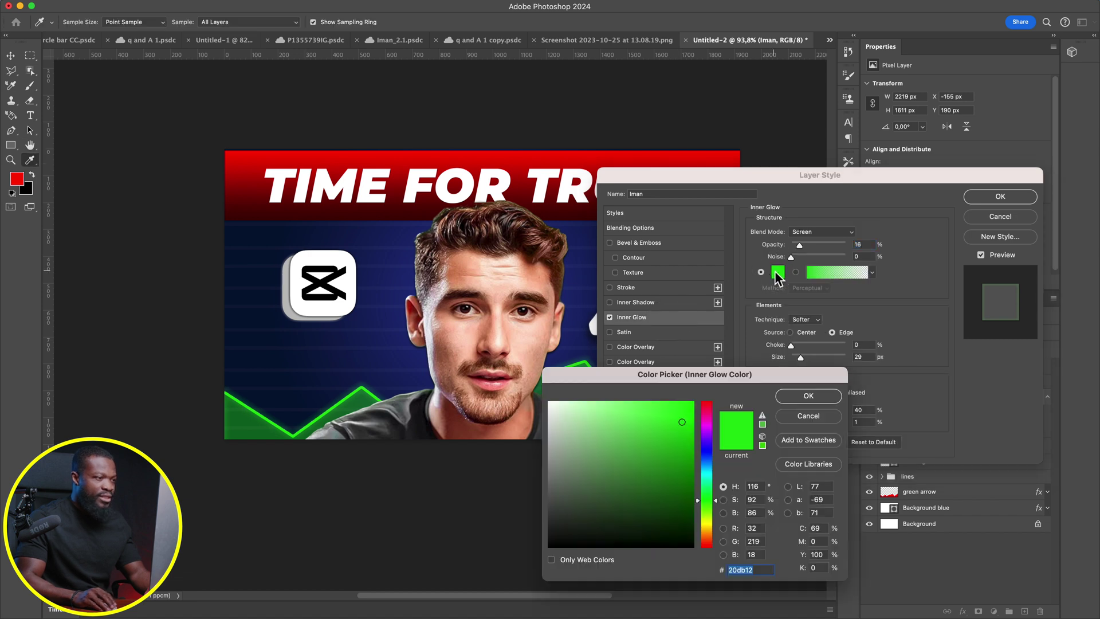
{"action": "left_click_drag", "start_coordinate": [626, 422], "coordinate": [535, 393]}
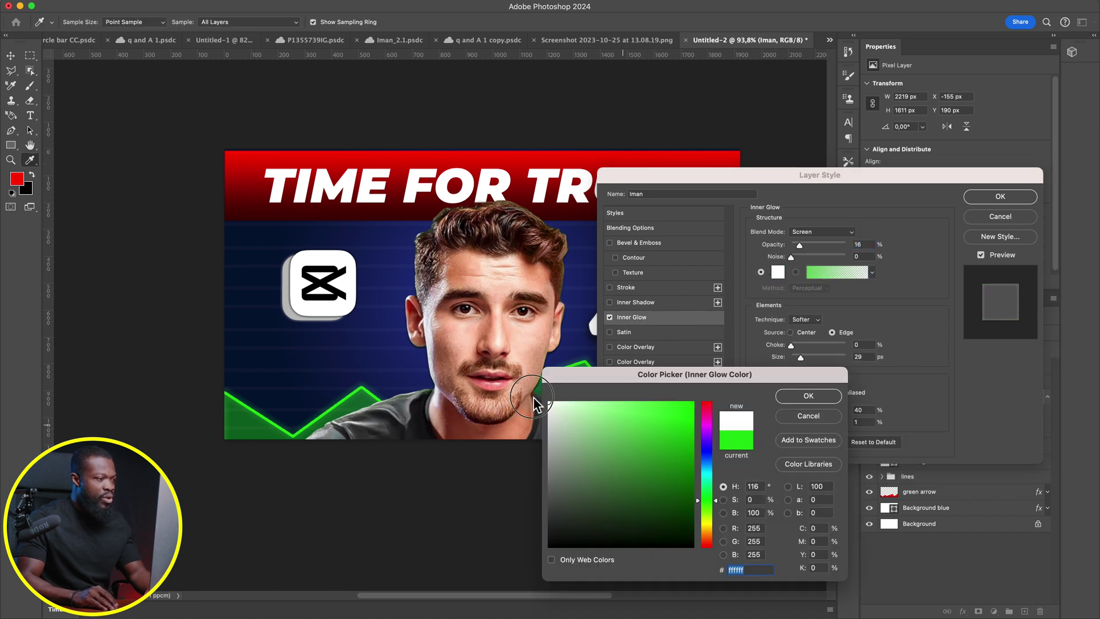
{"action": "left_click", "coordinate": [810, 396]}
Set the portrait's Inner Glow opacity to 11%, apply the layer style and collapse the layer effects list
{"action": "left_click_drag", "start_coordinate": [802, 244], "coordinate": [813, 246]}
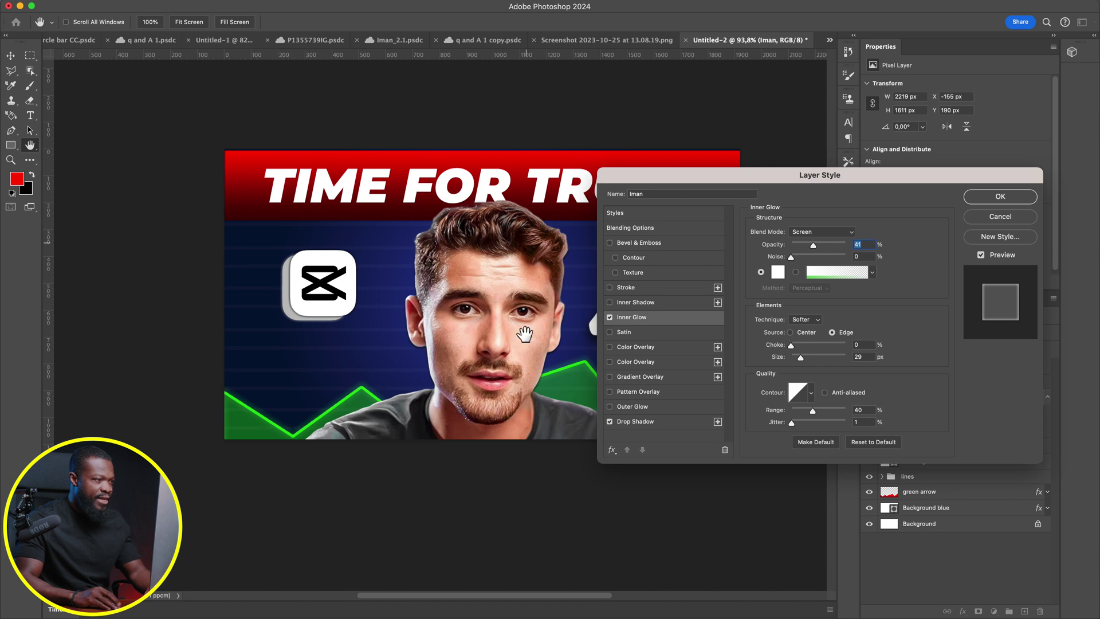
{"action": "left_click_drag", "start_coordinate": [799, 242], "coordinate": [798, 242]}
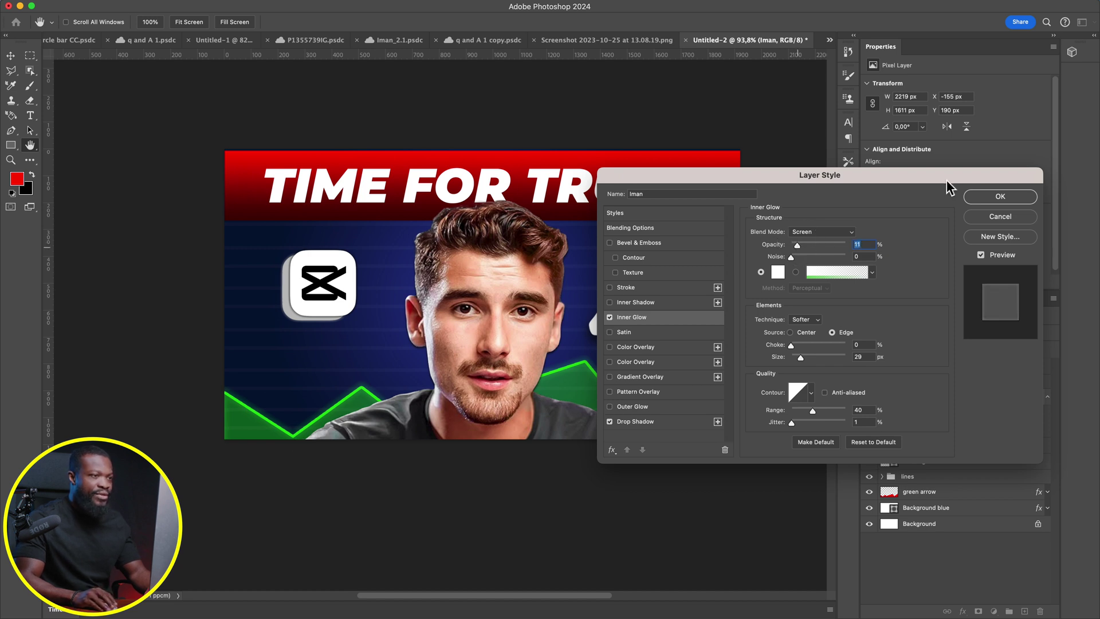
{"action": "left_click", "coordinate": [989, 197]}
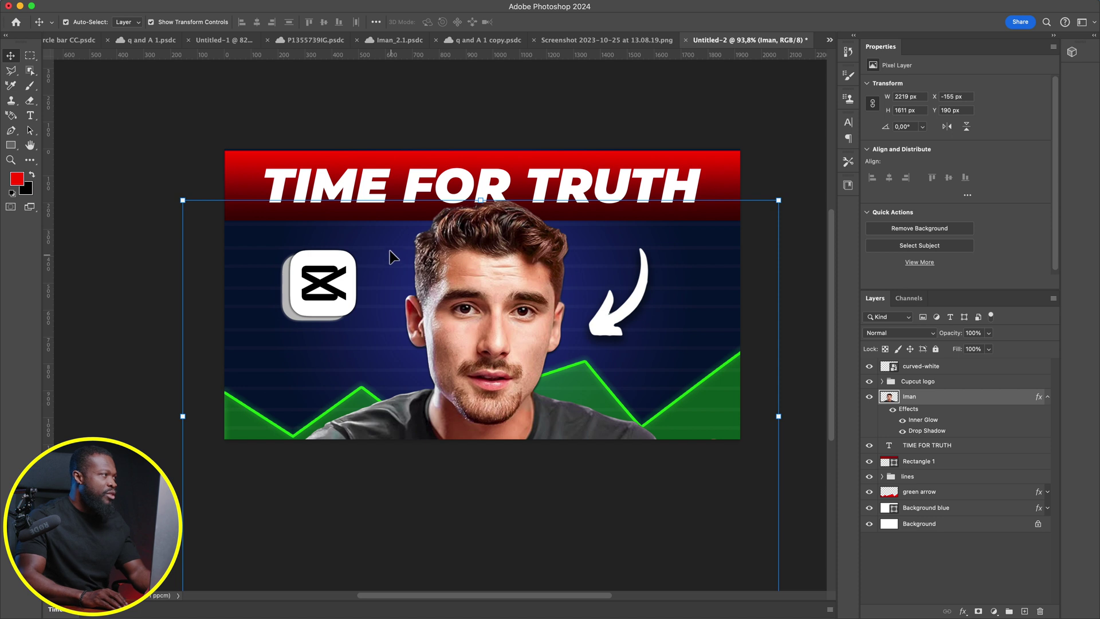
{"action": "left_click", "coordinate": [1047, 397]}
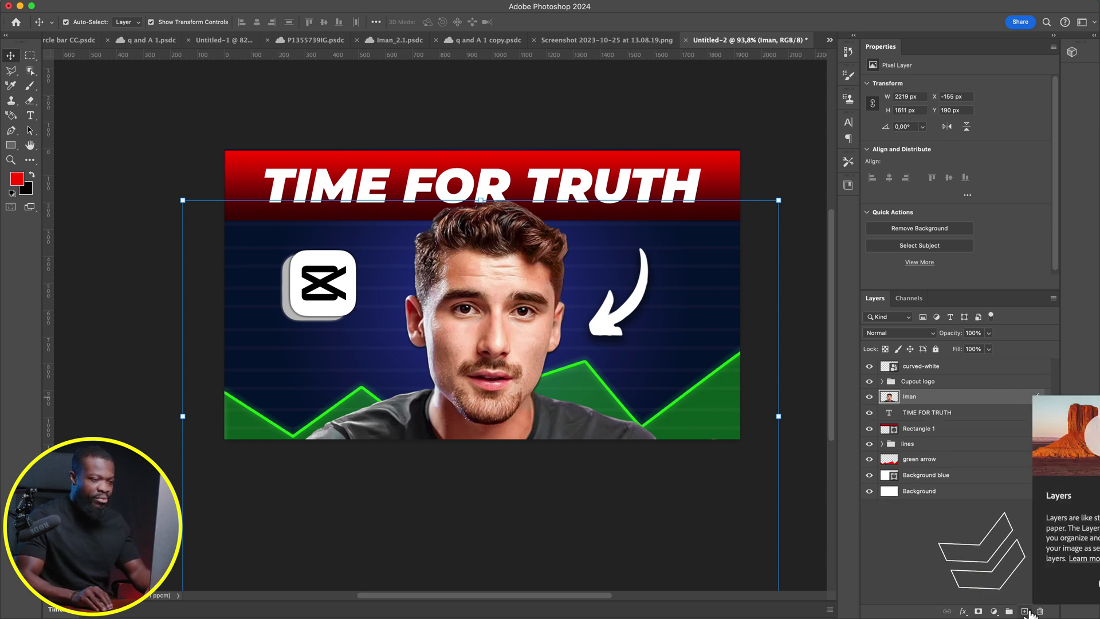
Create a new layer directly beneath the portrait and choose a muted blue foreground colour for the Brush tool
{"action": "left_click", "coordinate": [1024, 612]}
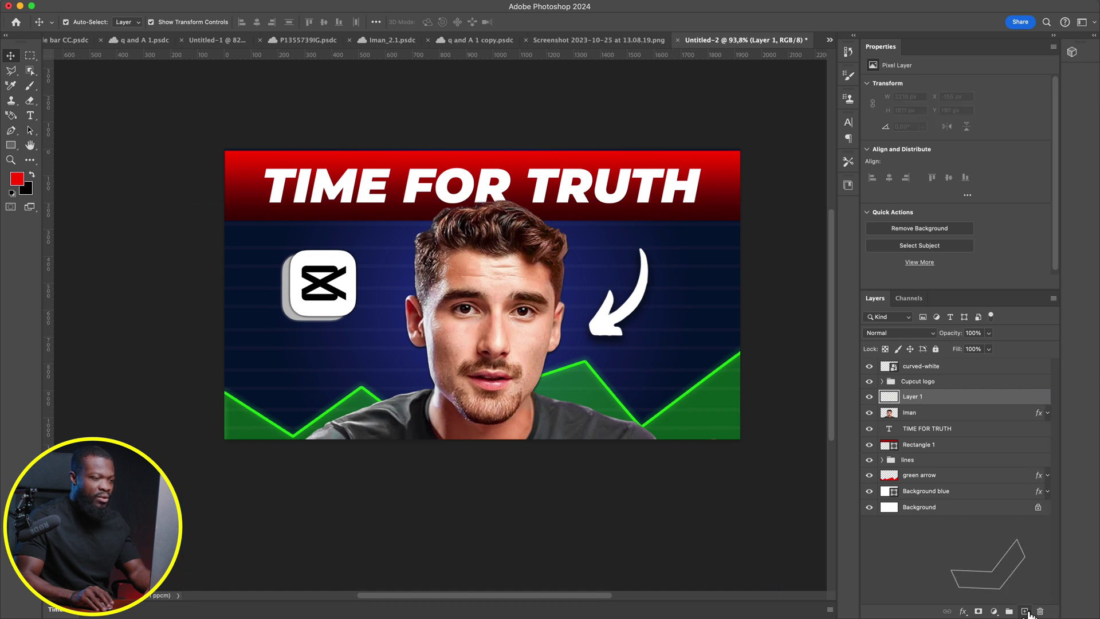
{"action": "left_click_drag", "start_coordinate": [950, 401], "coordinate": [951, 421]}
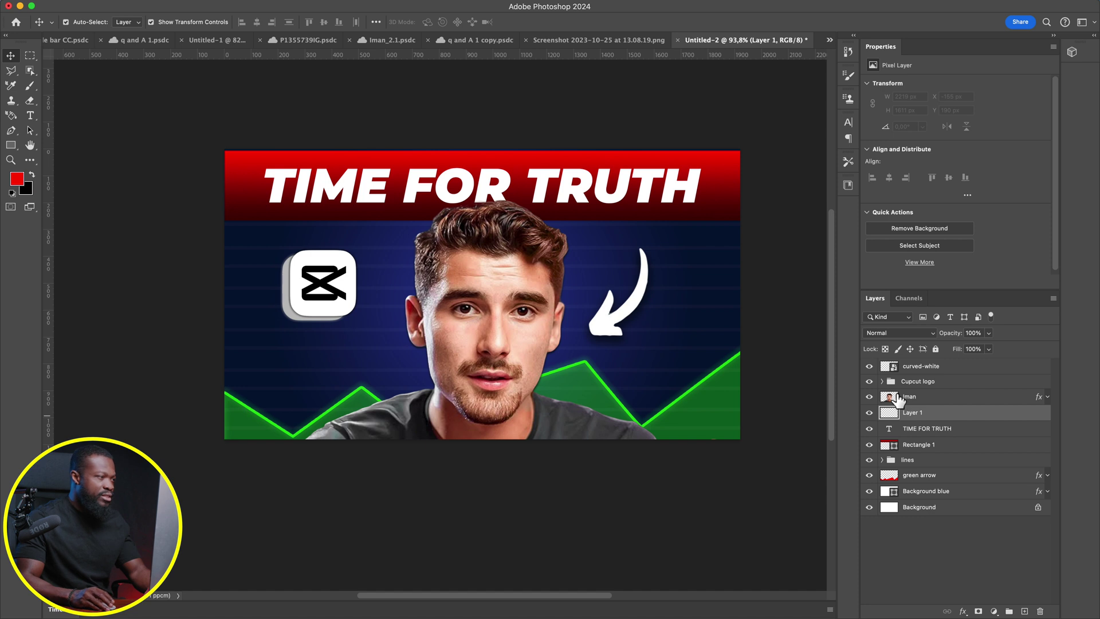
{"action": "left_click", "coordinate": [31, 86]}
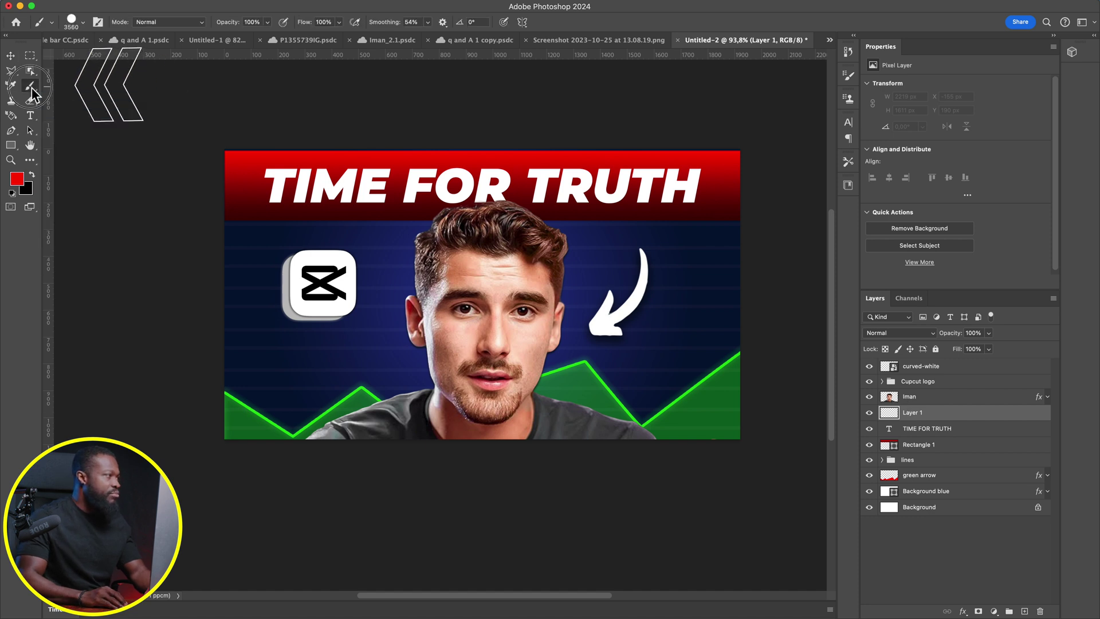
{"action": "left_click", "coordinate": [23, 184]}
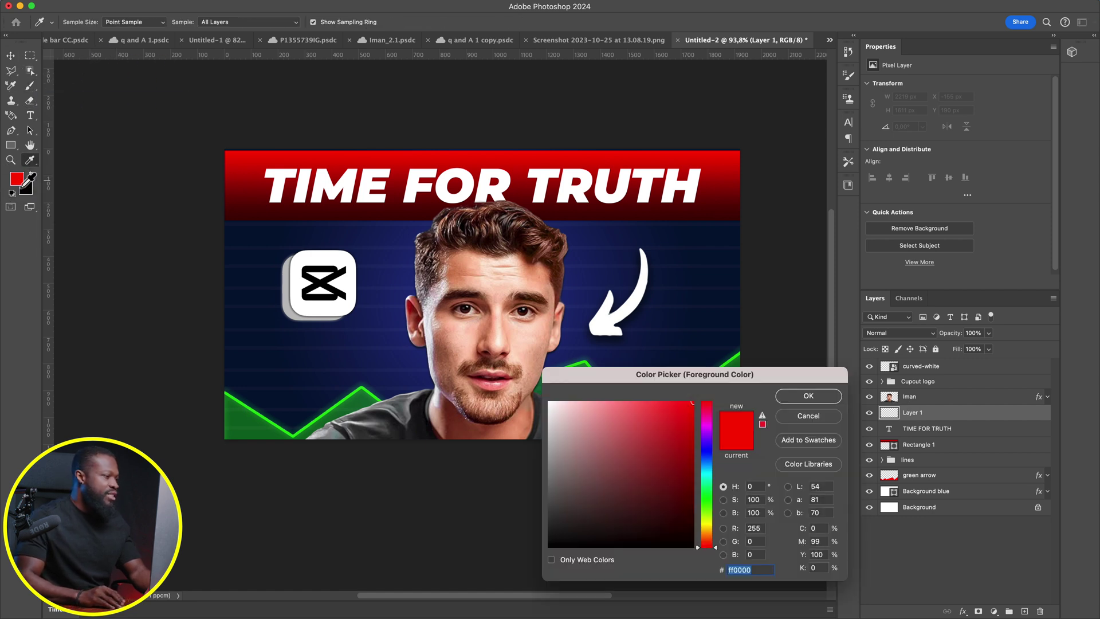
{"action": "left_click", "coordinate": [575, 302]}
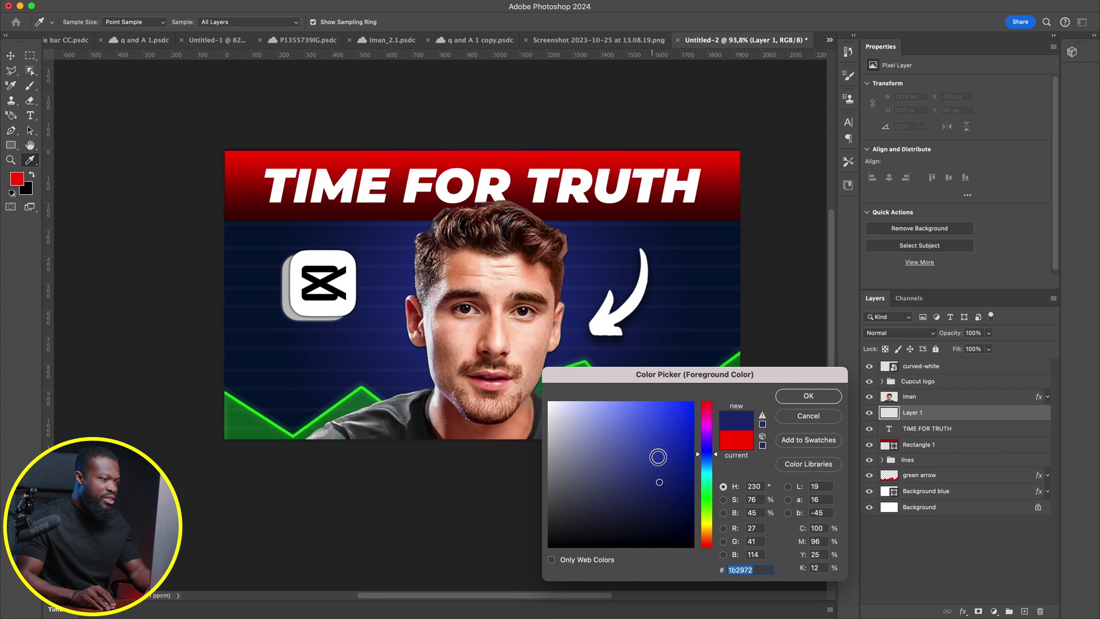
{"action": "left_click_drag", "start_coordinate": [658, 486], "coordinate": [631, 461]}
{"action": "left_click", "coordinate": [798, 397]}
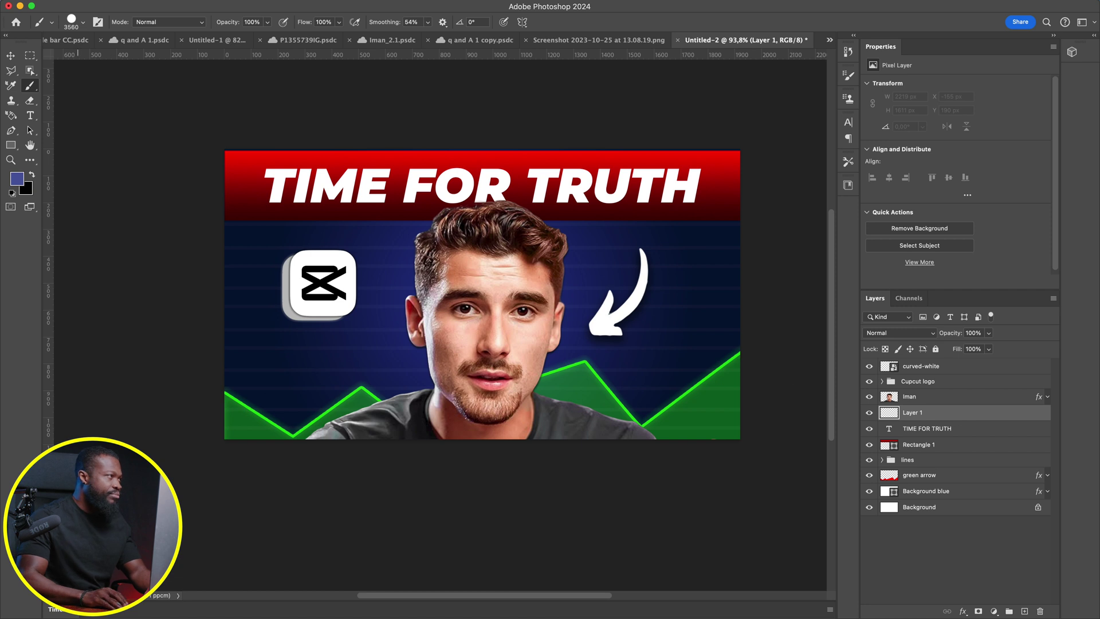
Set the brush to 17% hardness and a size of about 508 px
{"action": "left_click", "coordinate": [80, 23]}
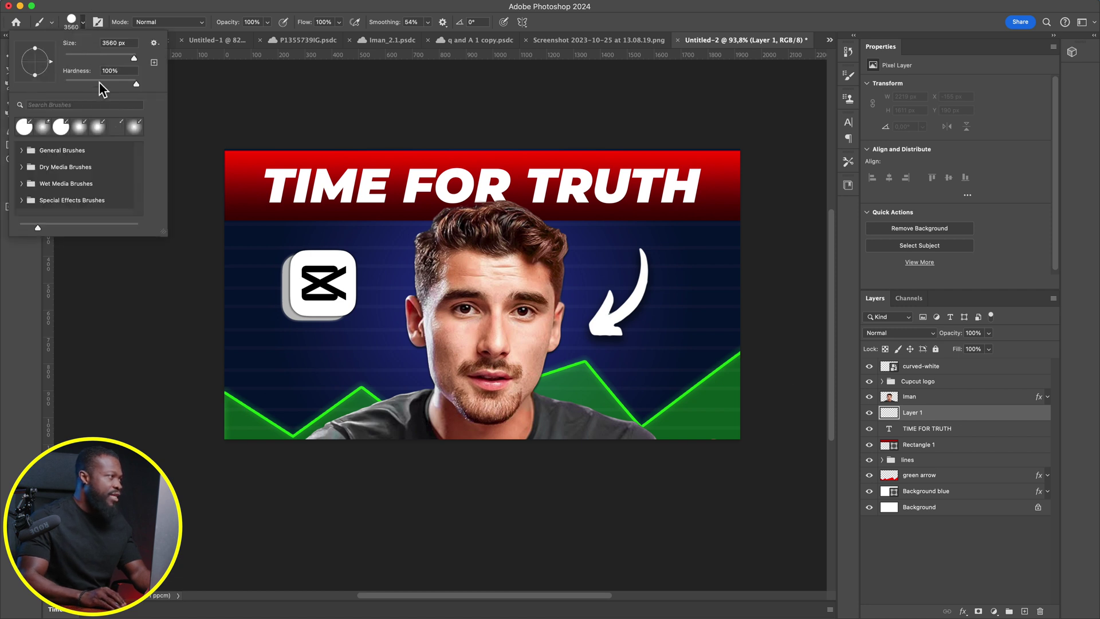
{"action": "left_click_drag", "start_coordinate": [81, 81], "coordinate": [78, 80]}
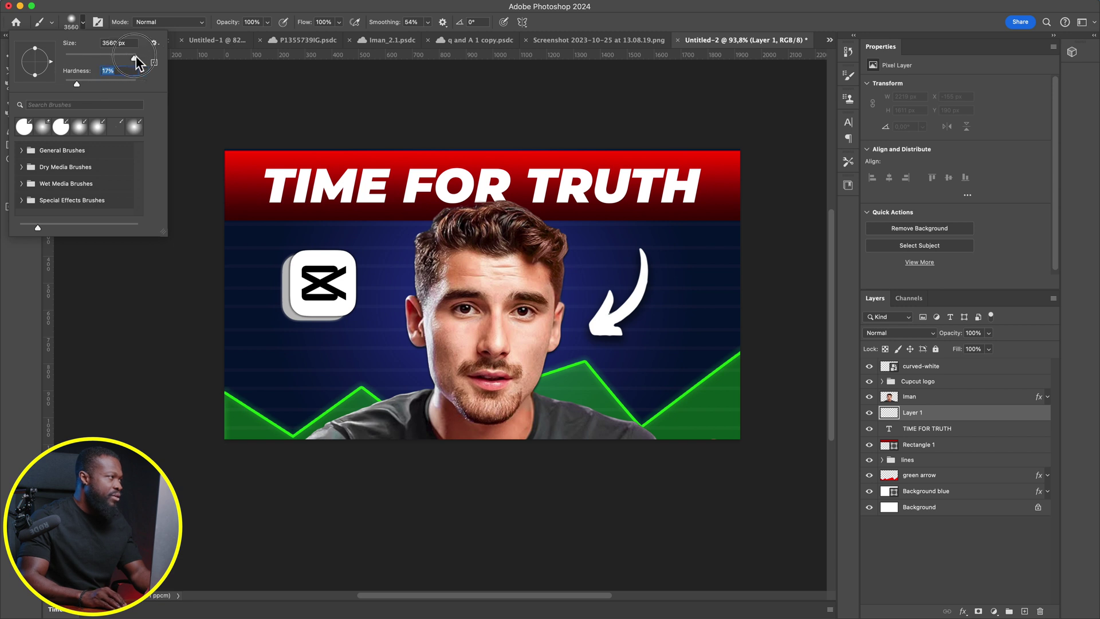
{"action": "left_click_drag", "start_coordinate": [134, 56], "coordinate": [131, 57]}
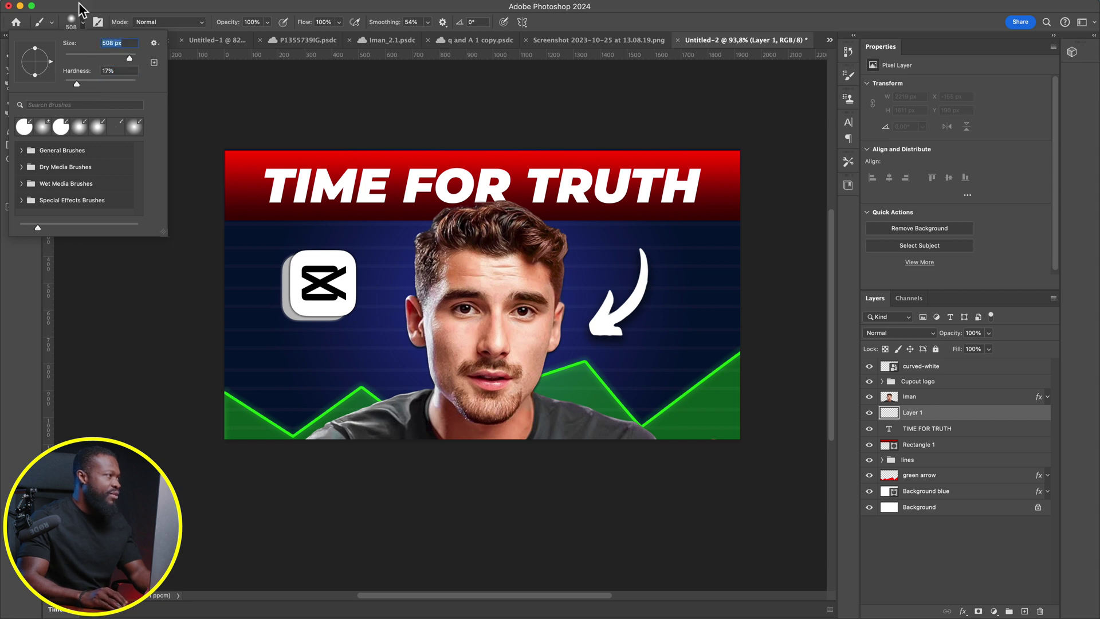
{"action": "left_click", "coordinate": [84, 25]}
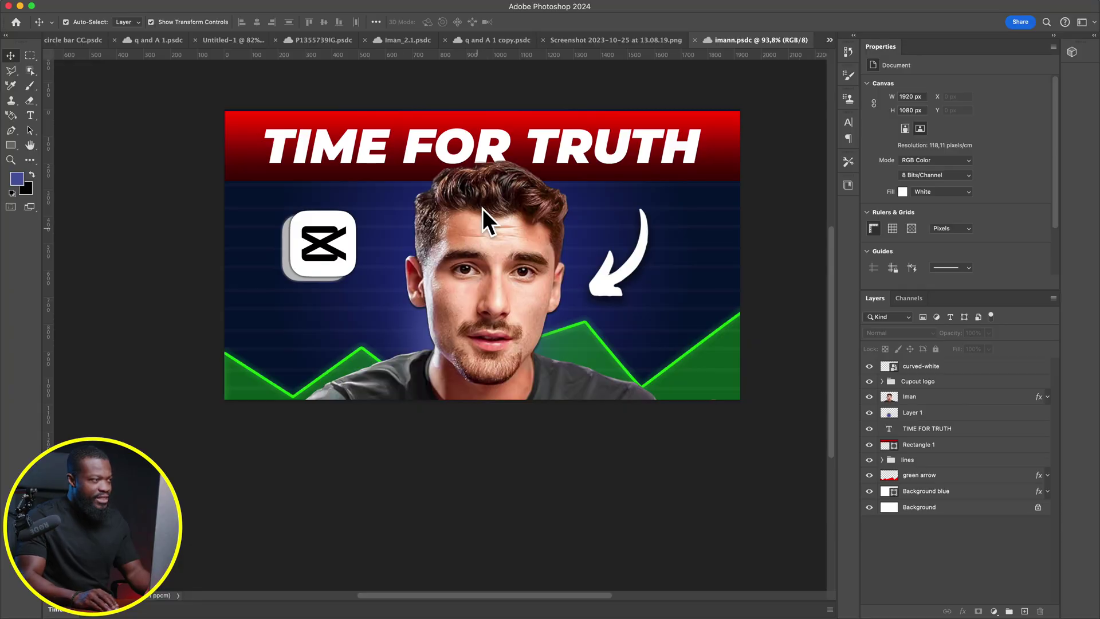
Start the Camera Raw Filter on the portrait layer and set exposure to +0.04 and contrast to +7
{"action": "left_click", "coordinate": [943, 401]}
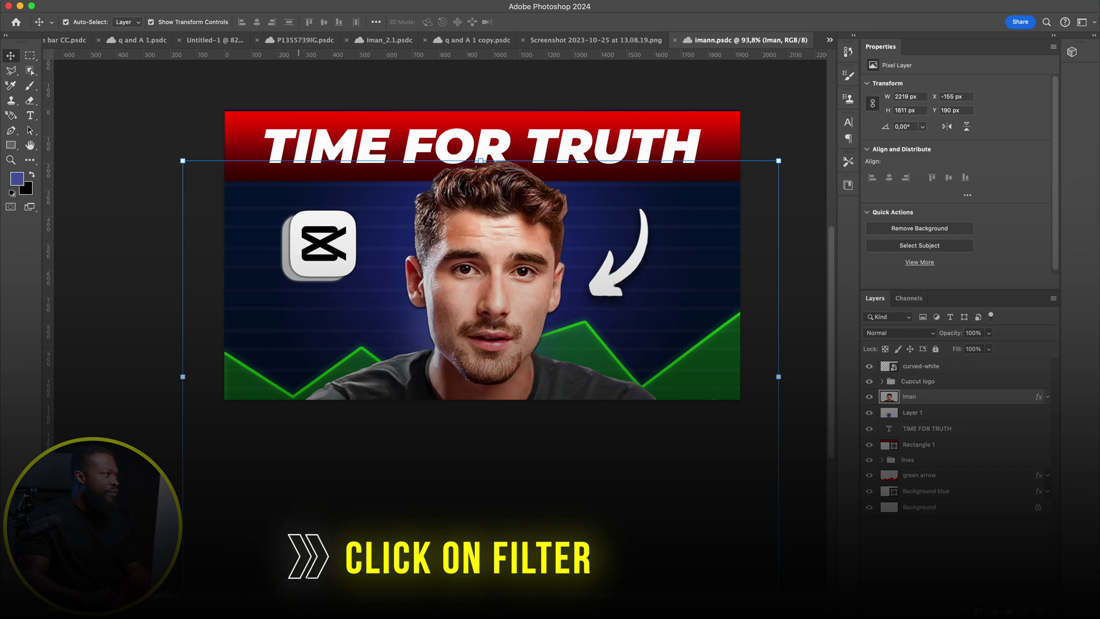
{"action": "left_click", "coordinate": [162, 7]}
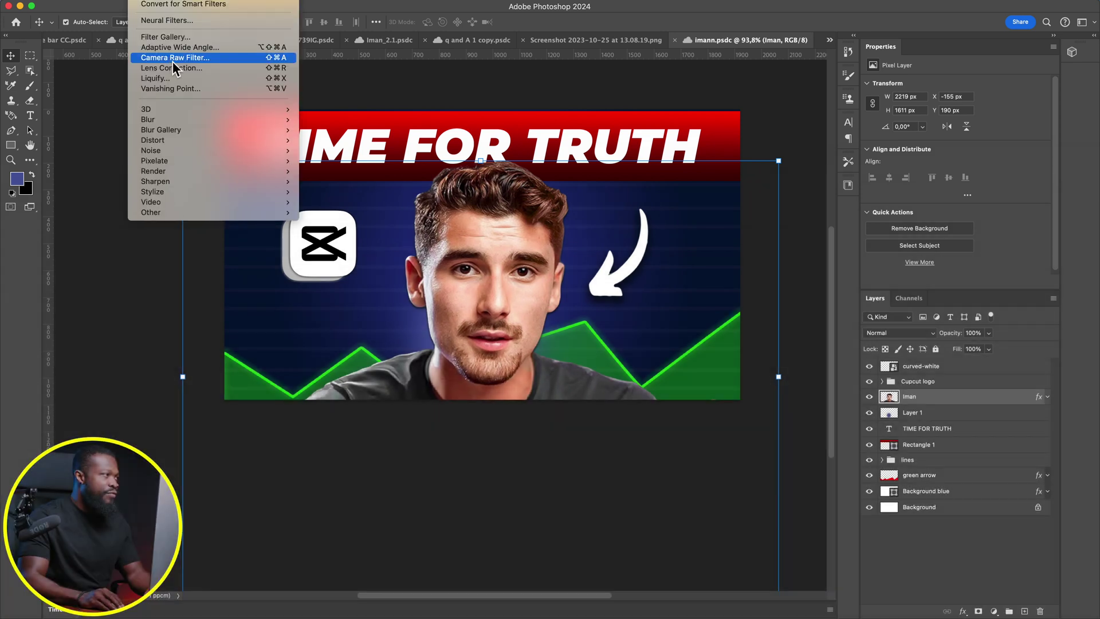
{"action": "left_click", "coordinate": [173, 60]}
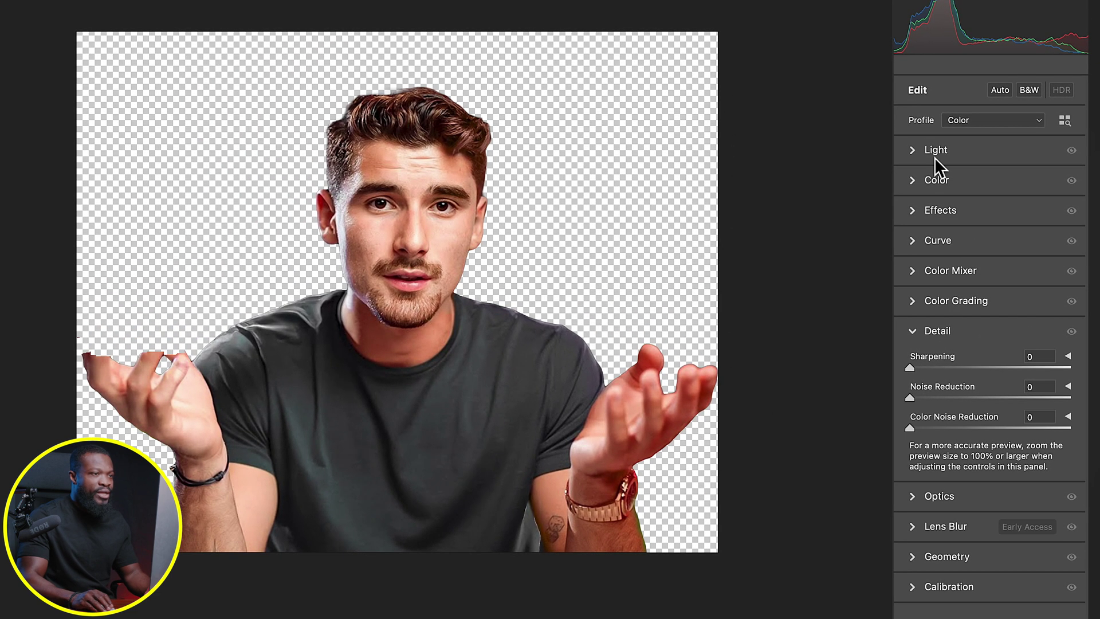
{"action": "left_click", "coordinate": [931, 154]}
{"action": "left_click_drag", "start_coordinate": [935, 176], "coordinate": [933, 204]}
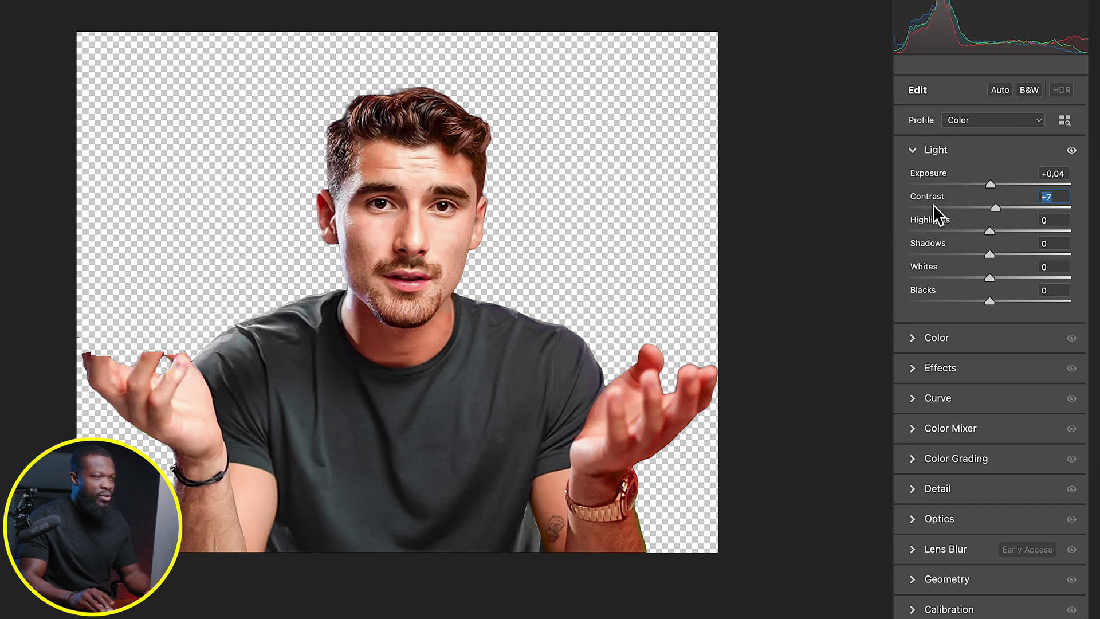
Set the portrait's vibrance to +26 and saturation to +3 in the Camera Raw Filter
{"action": "left_click", "coordinate": [914, 339]}
{"action": "left_click_drag", "start_coordinate": [927, 277], "coordinate": [953, 282]}
{"action": "left_click_drag", "start_coordinate": [934, 308], "coordinate": [936, 309]}
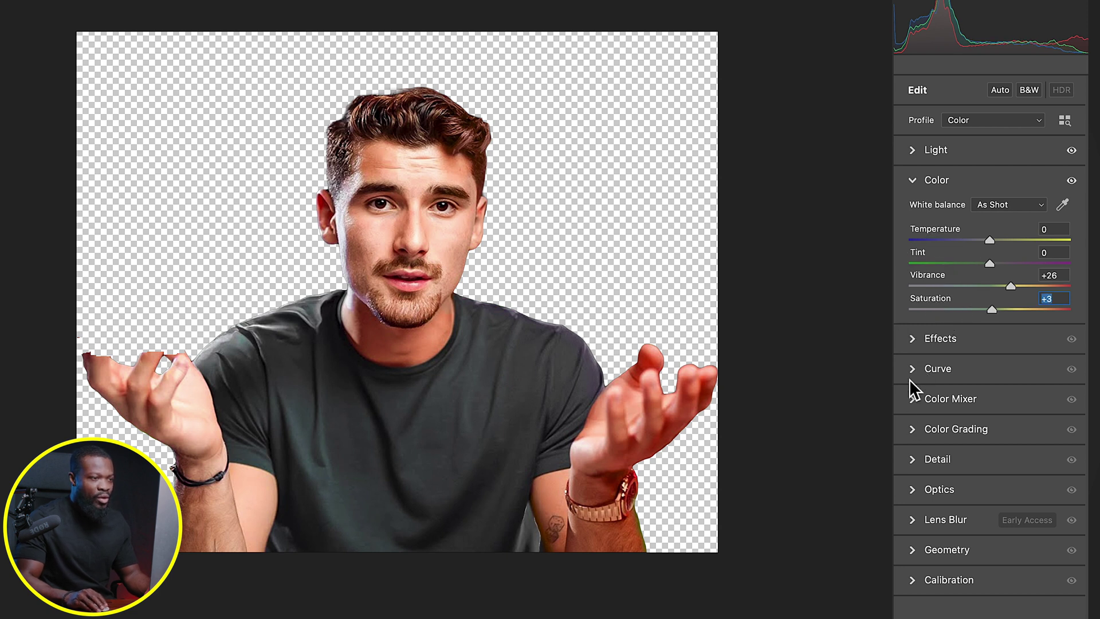
Raise the portrait's sharpening to about 83 and apply the Camera Raw Filter
{"action": "left_click", "coordinate": [913, 460]}
{"action": "left_click_drag", "start_coordinate": [934, 354], "coordinate": [990, 363]}
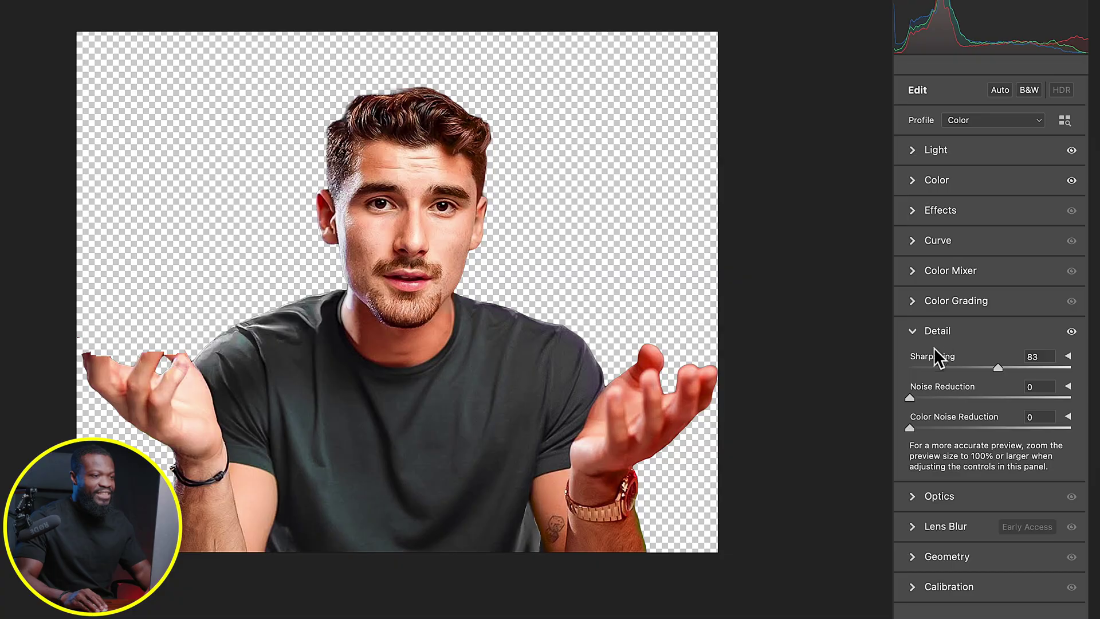
{"action": "left_click_drag", "start_coordinate": [934, 349], "coordinate": [941, 360]}
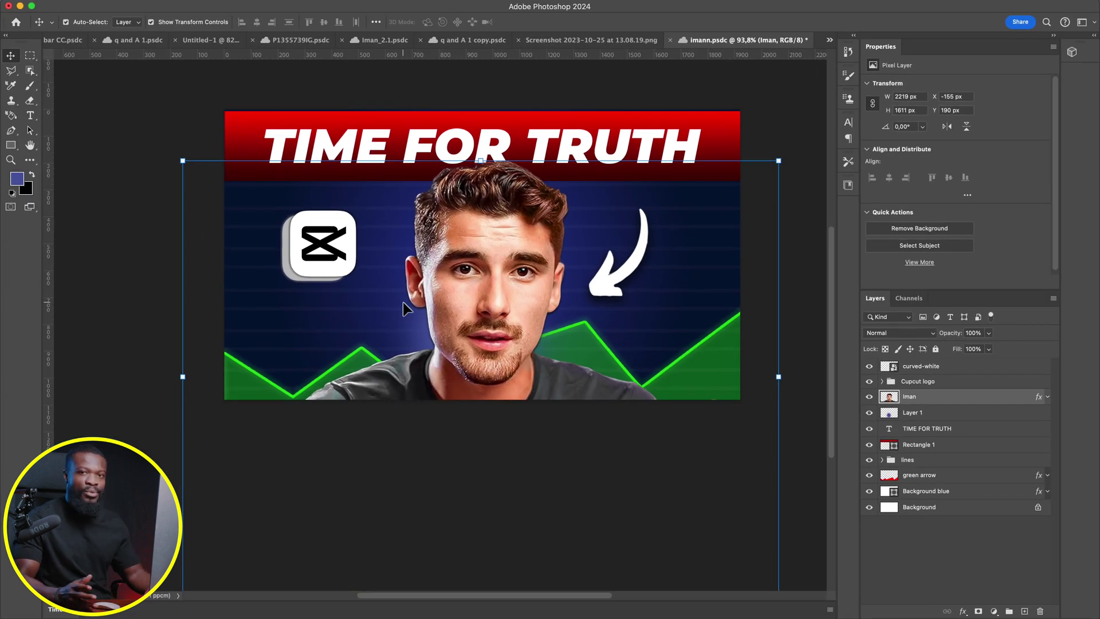
Group all layers above the white Background layer and give the group the same name as the portrait layer
{"action": "left_click", "coordinate": [974, 504]}
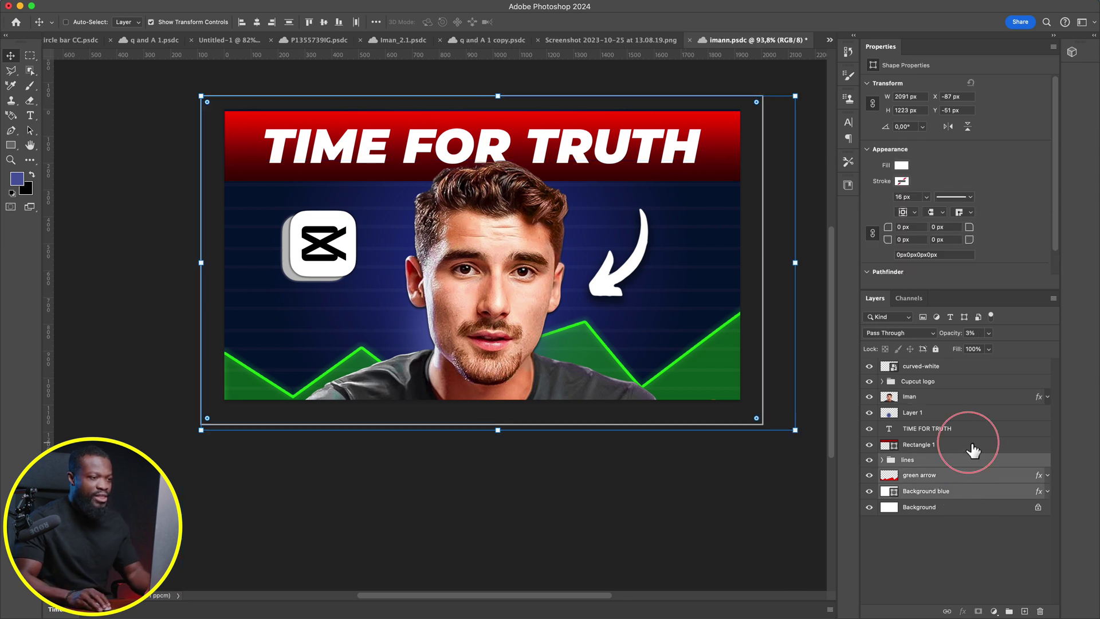
{"action": "left_click", "coordinate": [970, 413], "text": "shift"}
{"action": "left_click", "coordinate": [974, 366], "text": "shift"}
{"action": "left_click_drag", "start_coordinate": [978, 398], "coordinate": [1012, 613]}
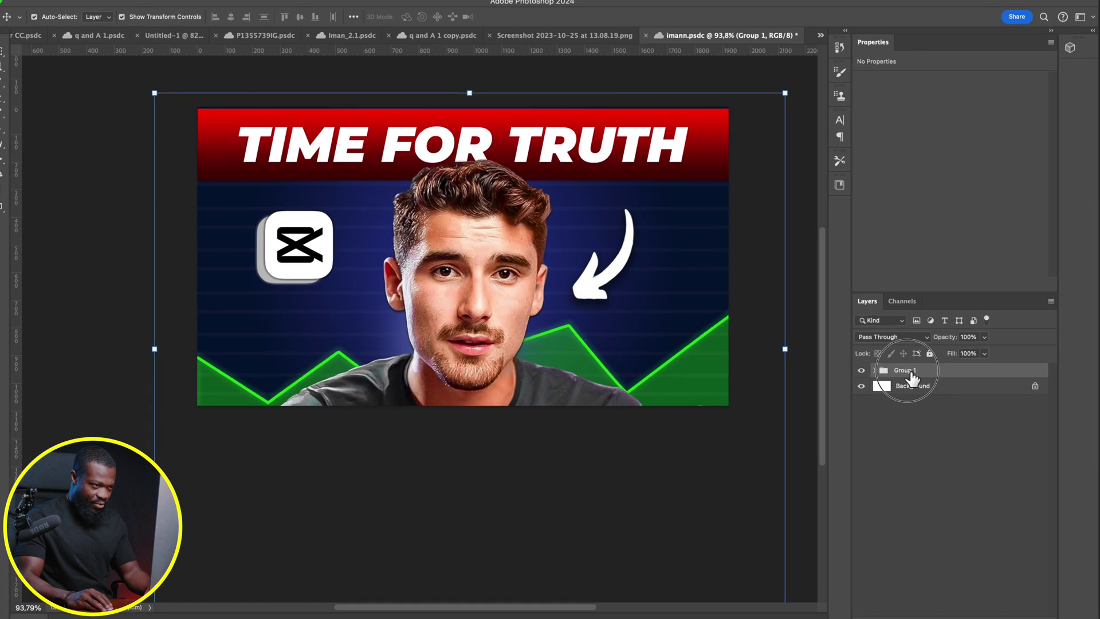
{"action": "double_click", "coordinate": [911, 366]}
{"action": "type", "text": "Iman"}
{"action": "key", "text": "Return"}
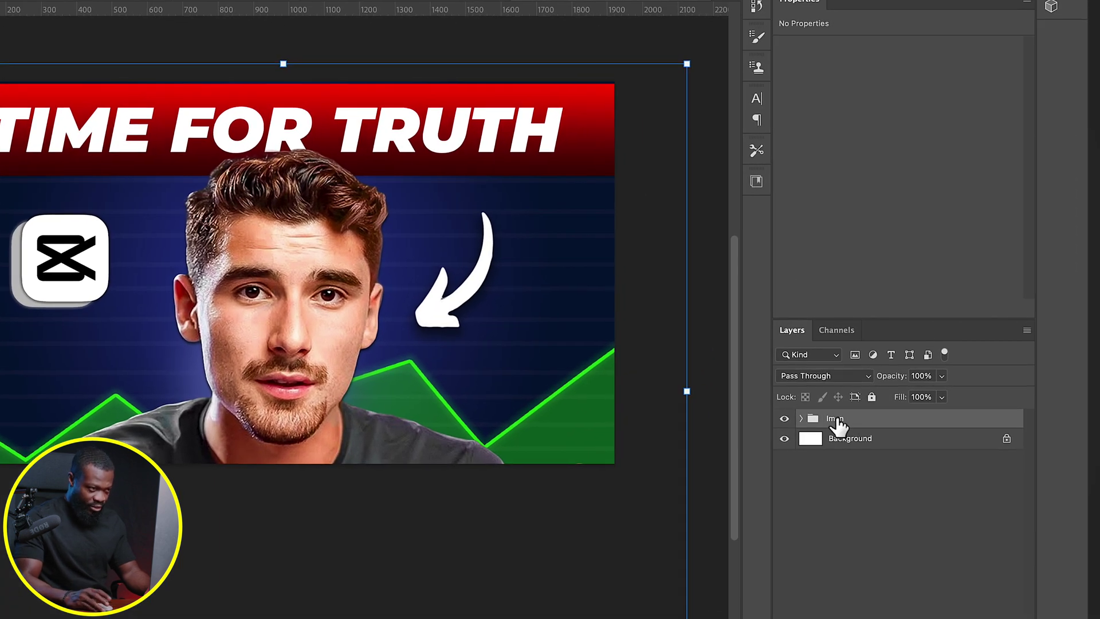
Duplicate the thumbnail group, hide the original group and convert the copy to a Smart Object
{"action": "left_click_drag", "start_coordinate": [861, 418], "coordinate": [866, 422]}
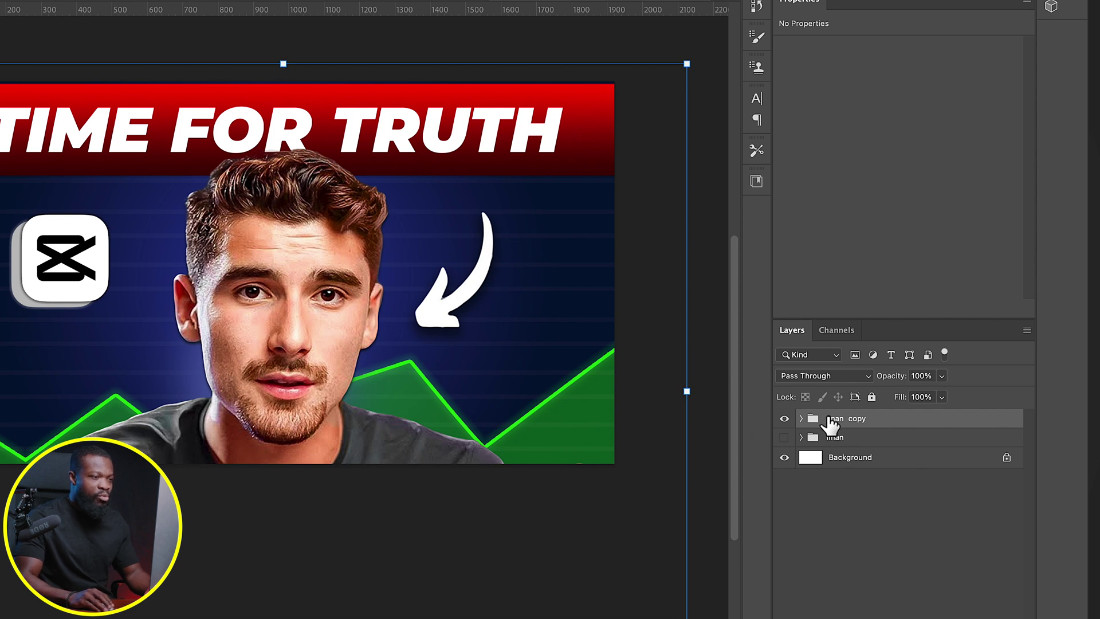
{"action": "right_click", "coordinate": [887, 420]}
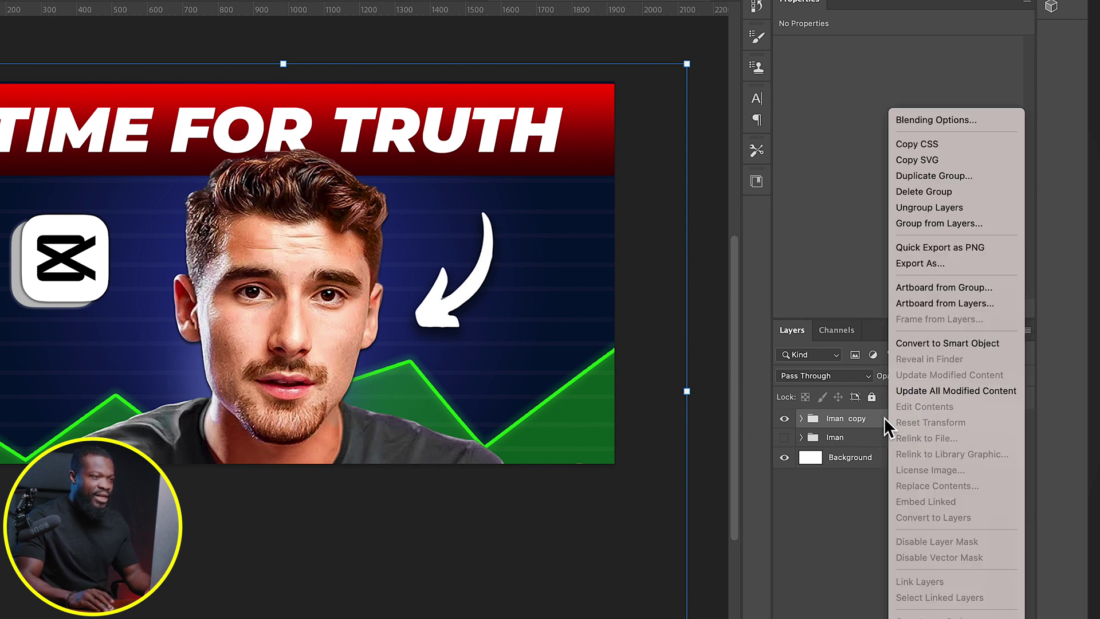
{"action": "left_click", "coordinate": [913, 344]}
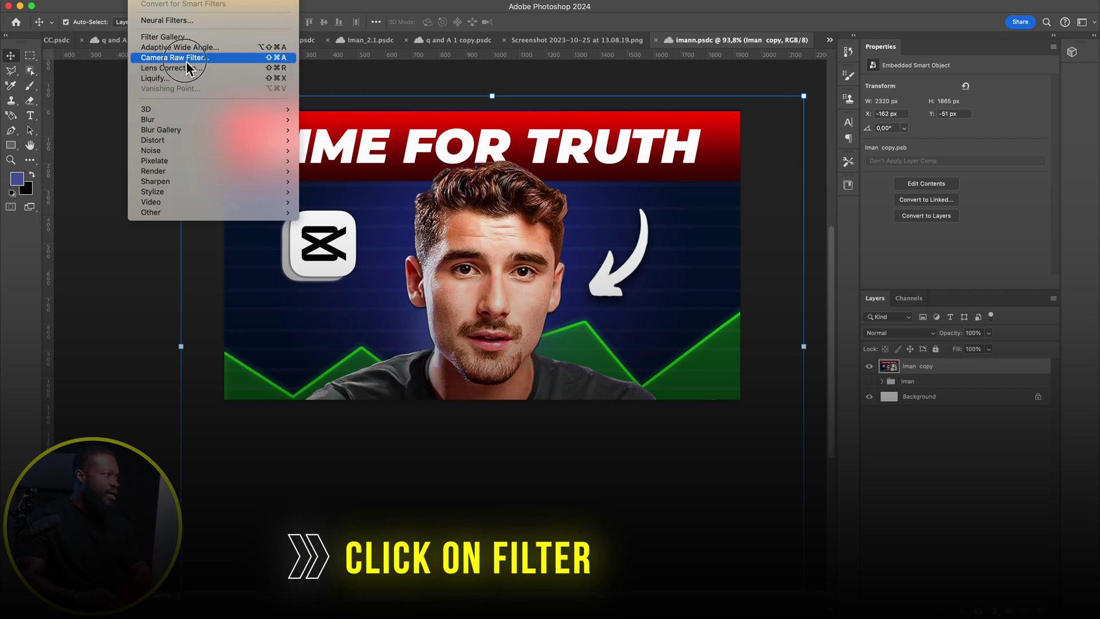
Apply a Camera Raw Filter with sharpening of about 25 to the thumbnail Smart Object
{"action": "left_click", "coordinate": [189, 69]}
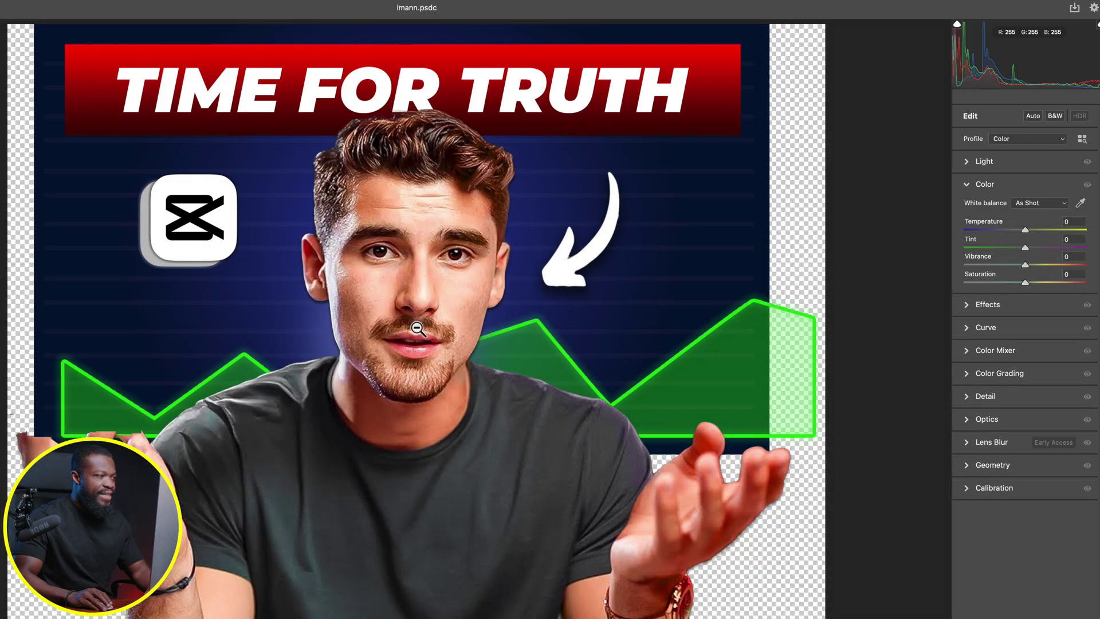
{"action": "left_click", "coordinate": [971, 397]}
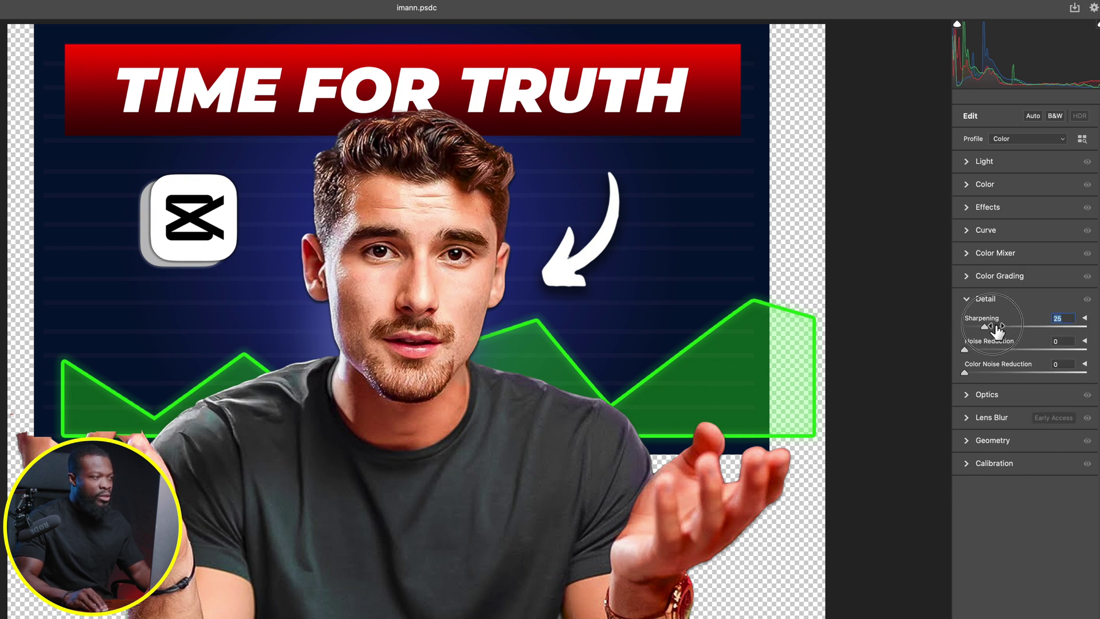
{"action": "key", "text": "Return"}
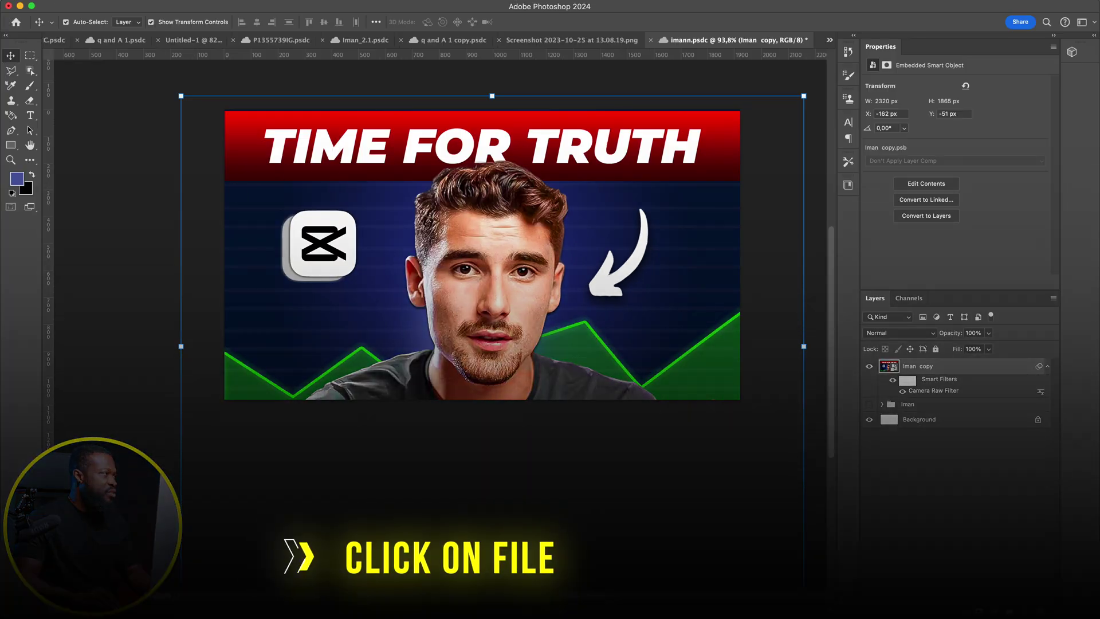
Start exporting the thumbnail with Save for Web (Legacy) and change the export file format
{"action": "left_click", "coordinate": [12, 2]}
{"action": "mouse_move", "coordinate": [57, 155]}
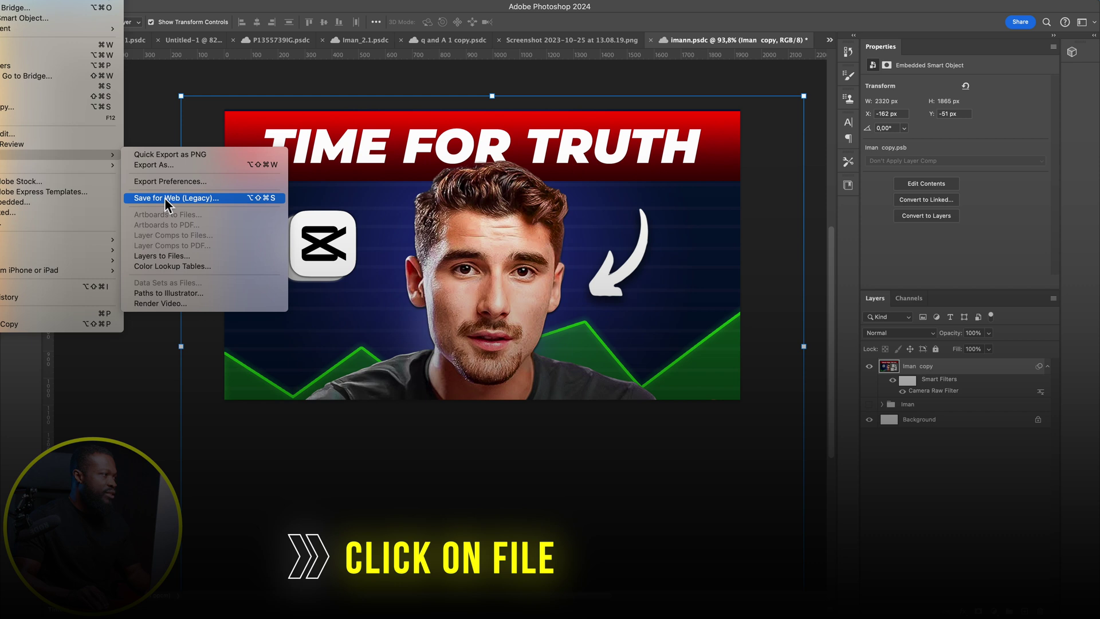
{"action": "left_click", "coordinate": [164, 198]}
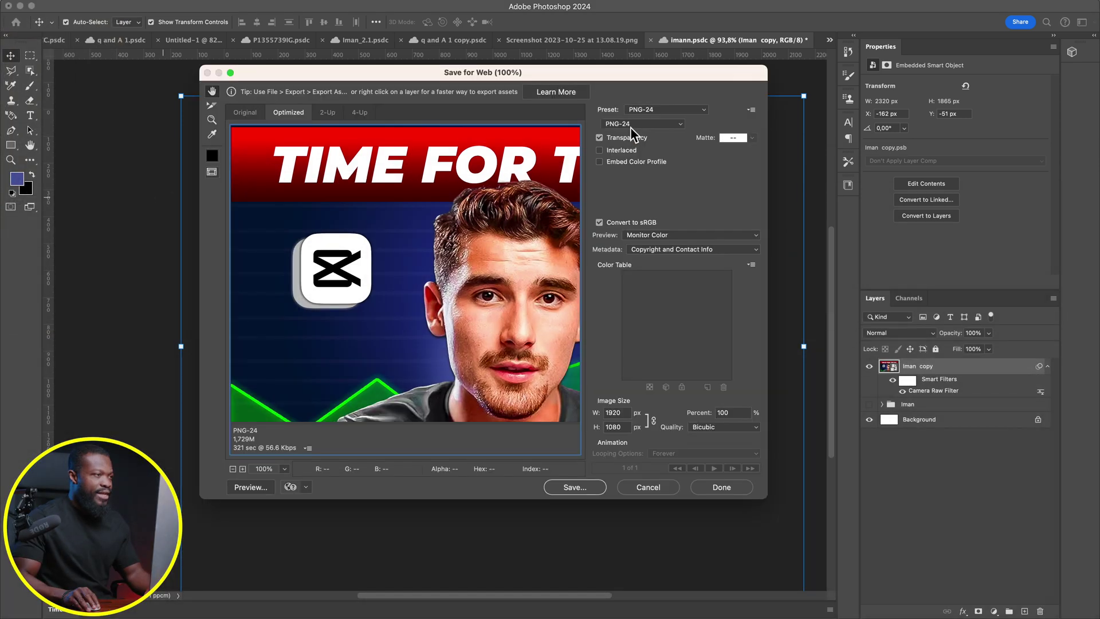
{"action": "left_click", "coordinate": [630, 126]}
{"action": "left_click", "coordinate": [624, 104]}
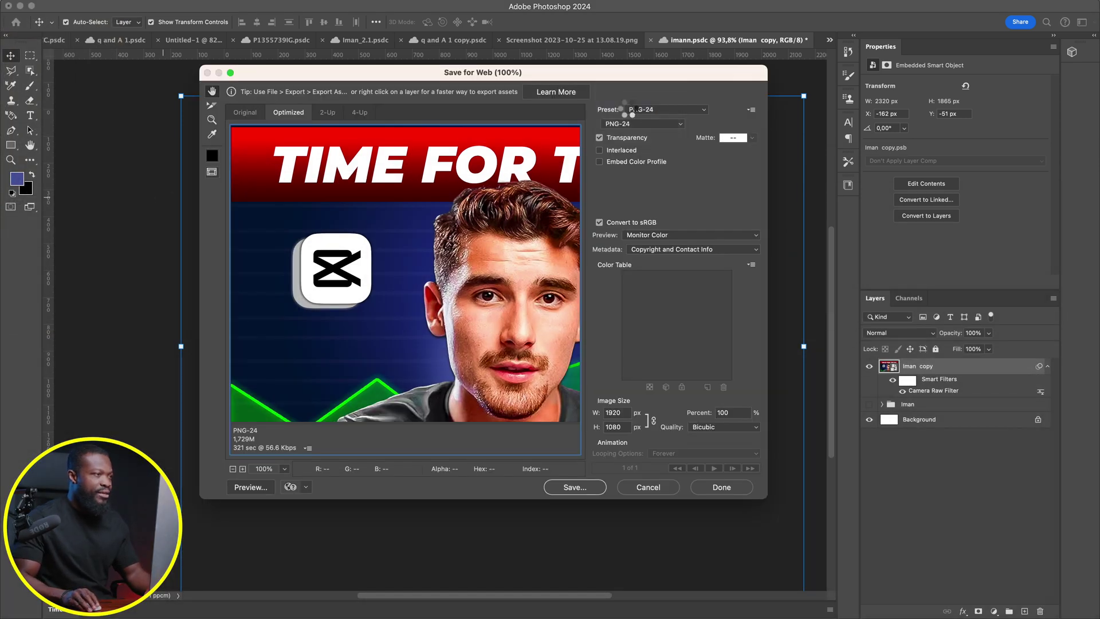